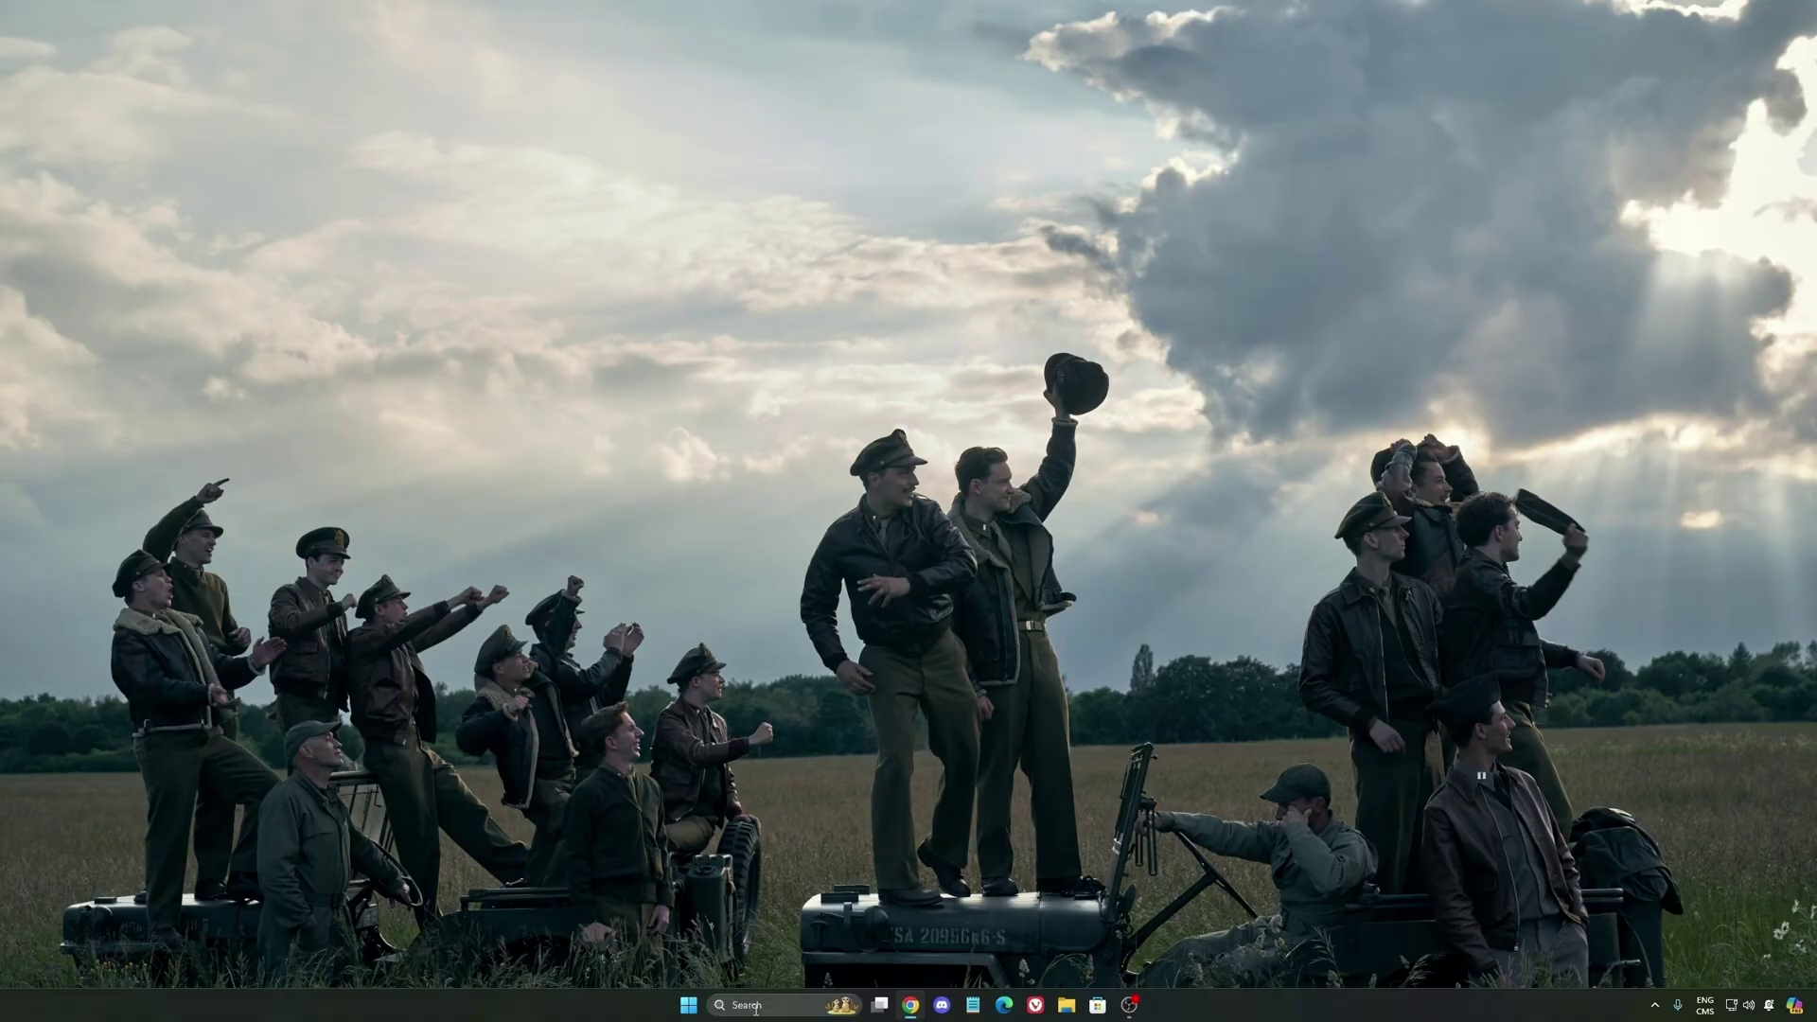
Search Windows for "settings" and open the Settings app.
{"action": "left_click", "coordinate": [752, 1006]}
{"action": "type", "text": "steam"}
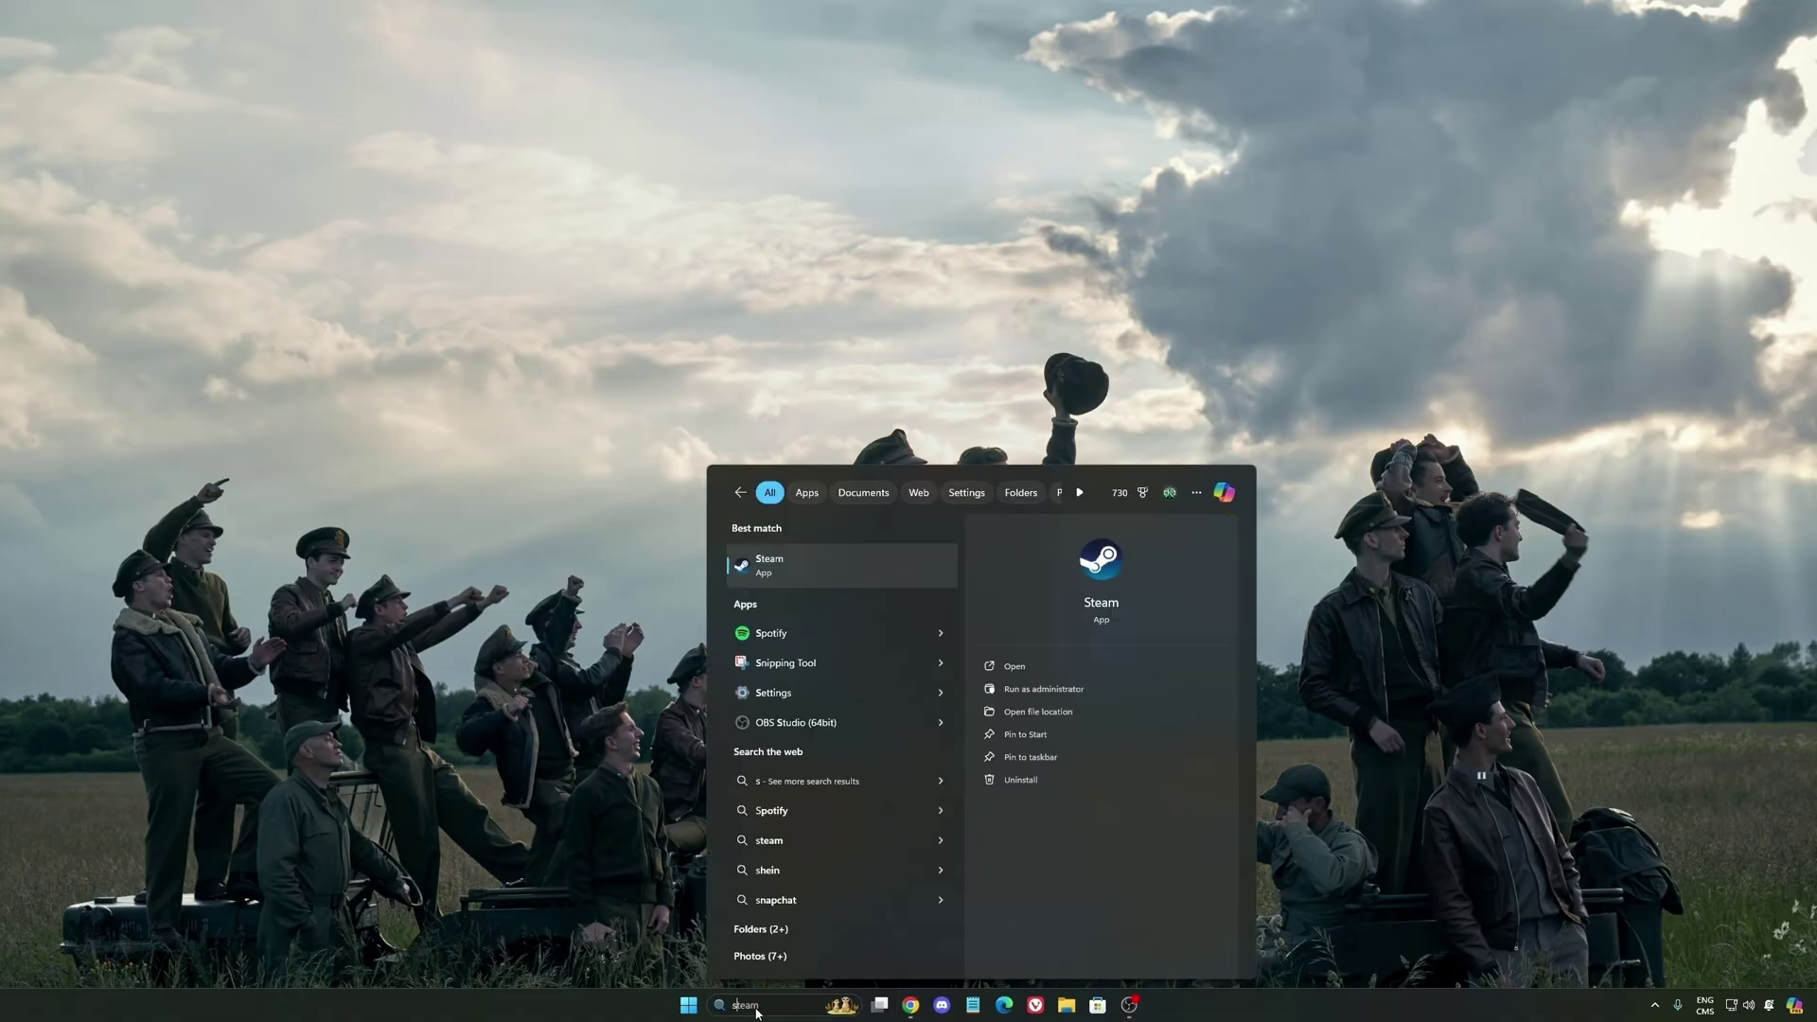
{"action": "type", "text": "ettings"}
{"action": "left_click", "coordinate": [833, 670]}
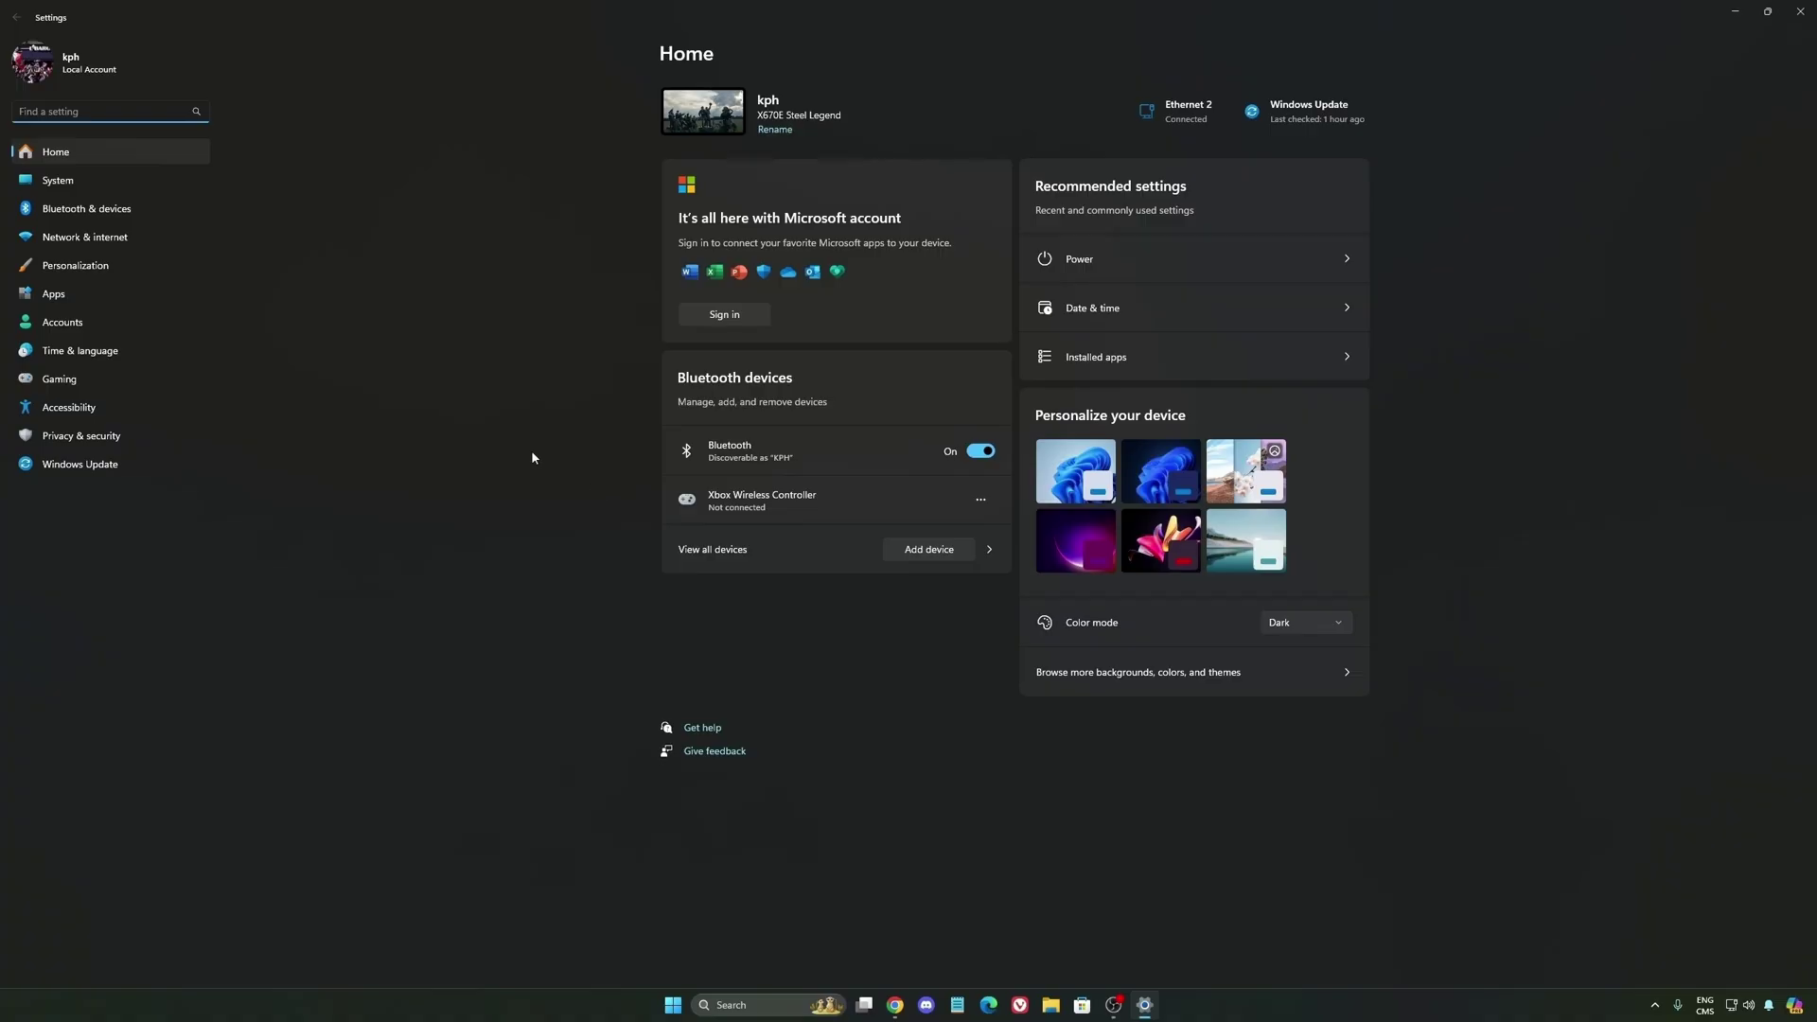
Review the Game Bar options under Gaming and the related default graphics settings.
{"action": "left_click", "coordinate": [62, 379]}
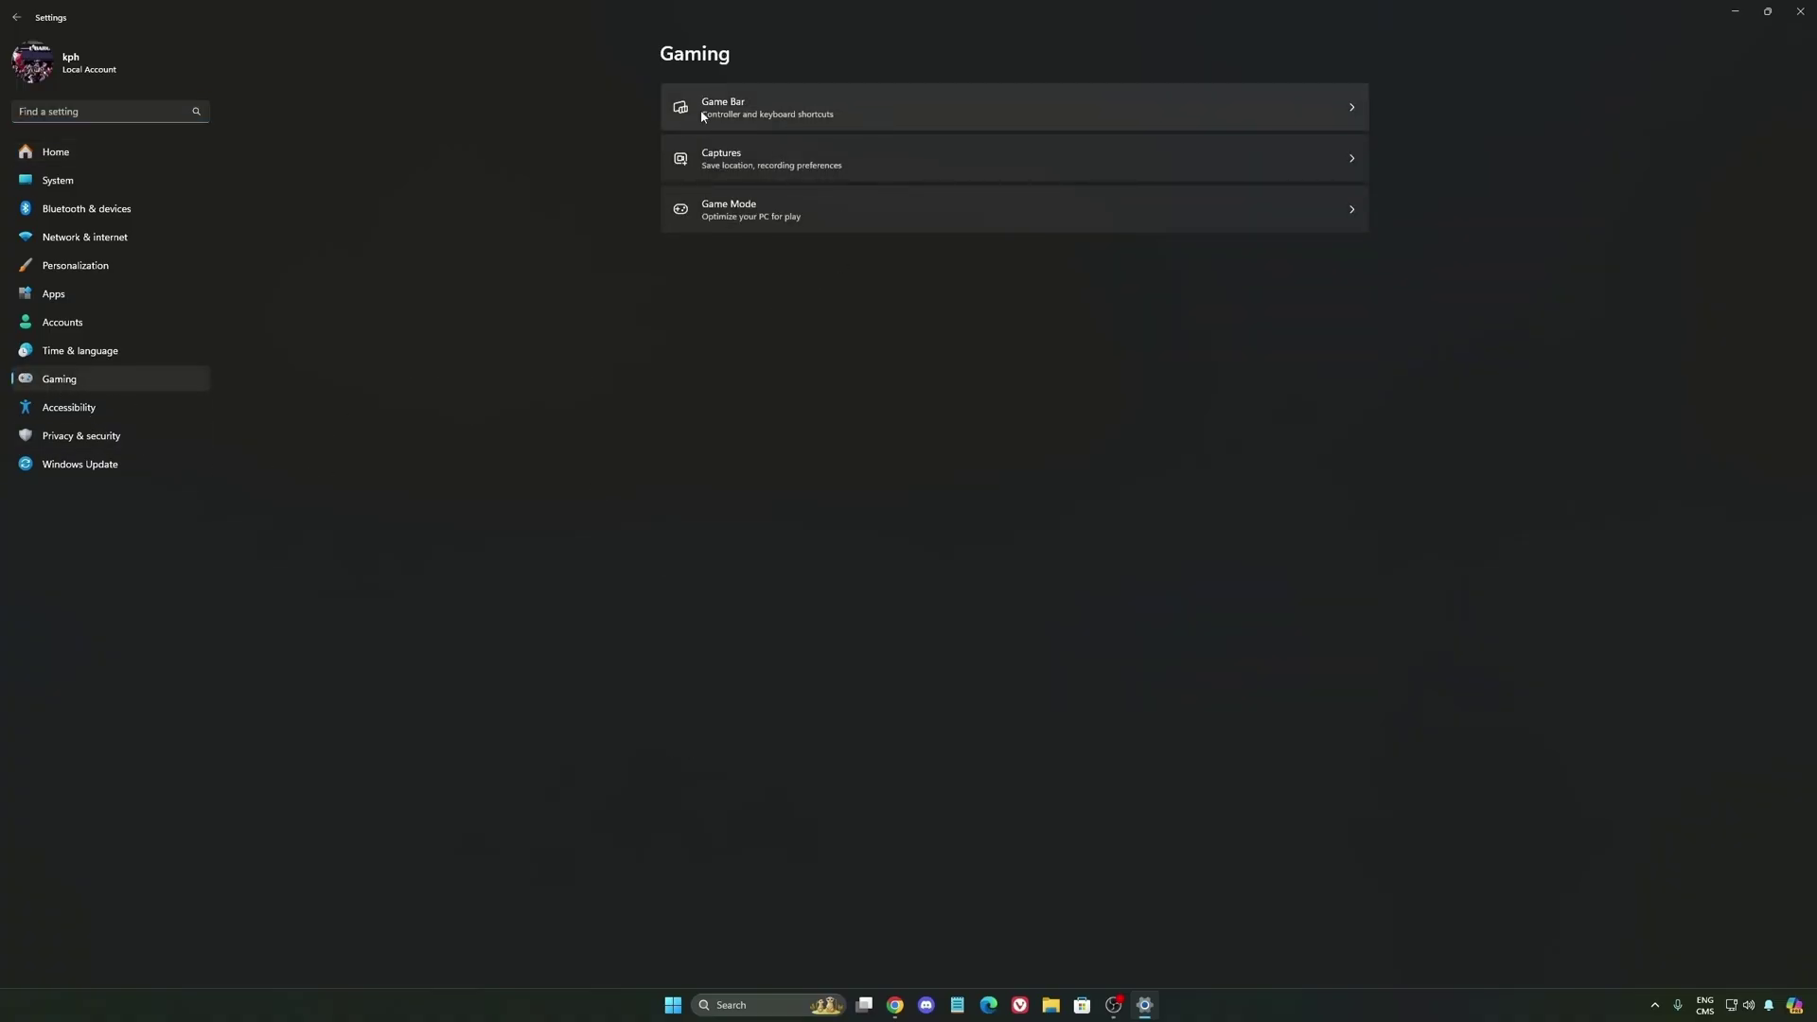
{"action": "left_click", "coordinate": [703, 114]}
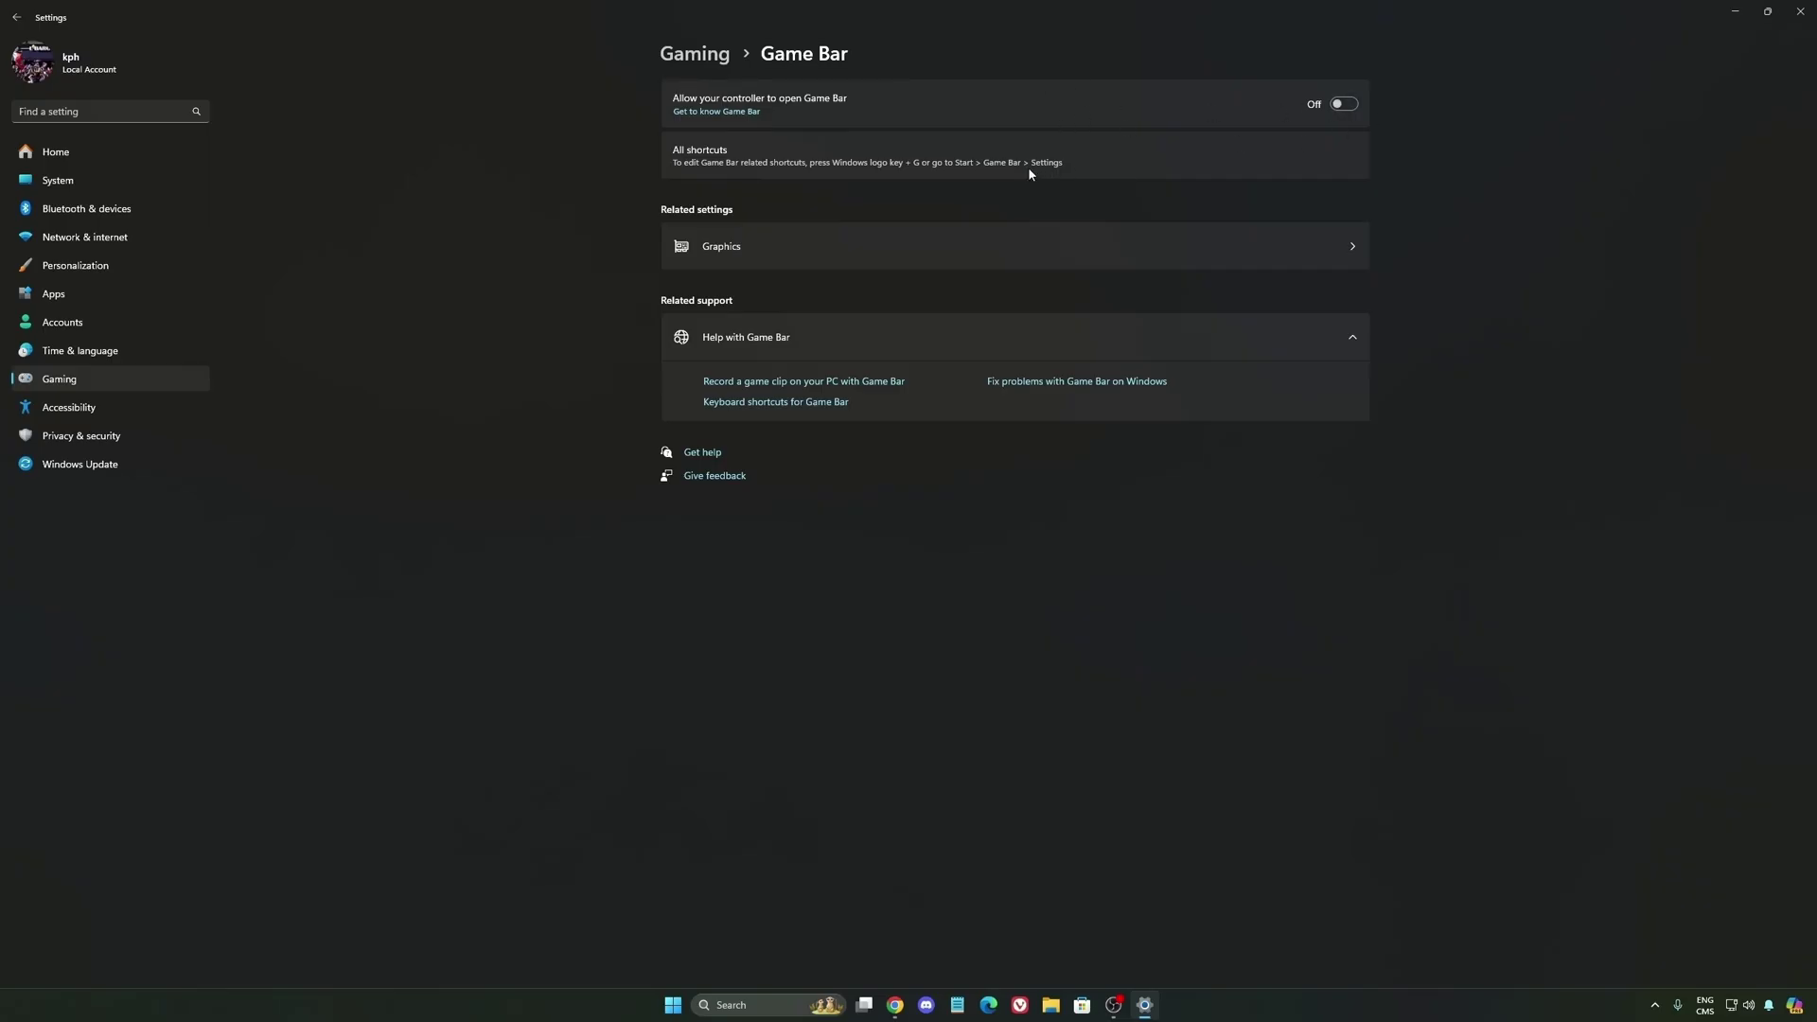
{"action": "left_click", "coordinate": [850, 253]}
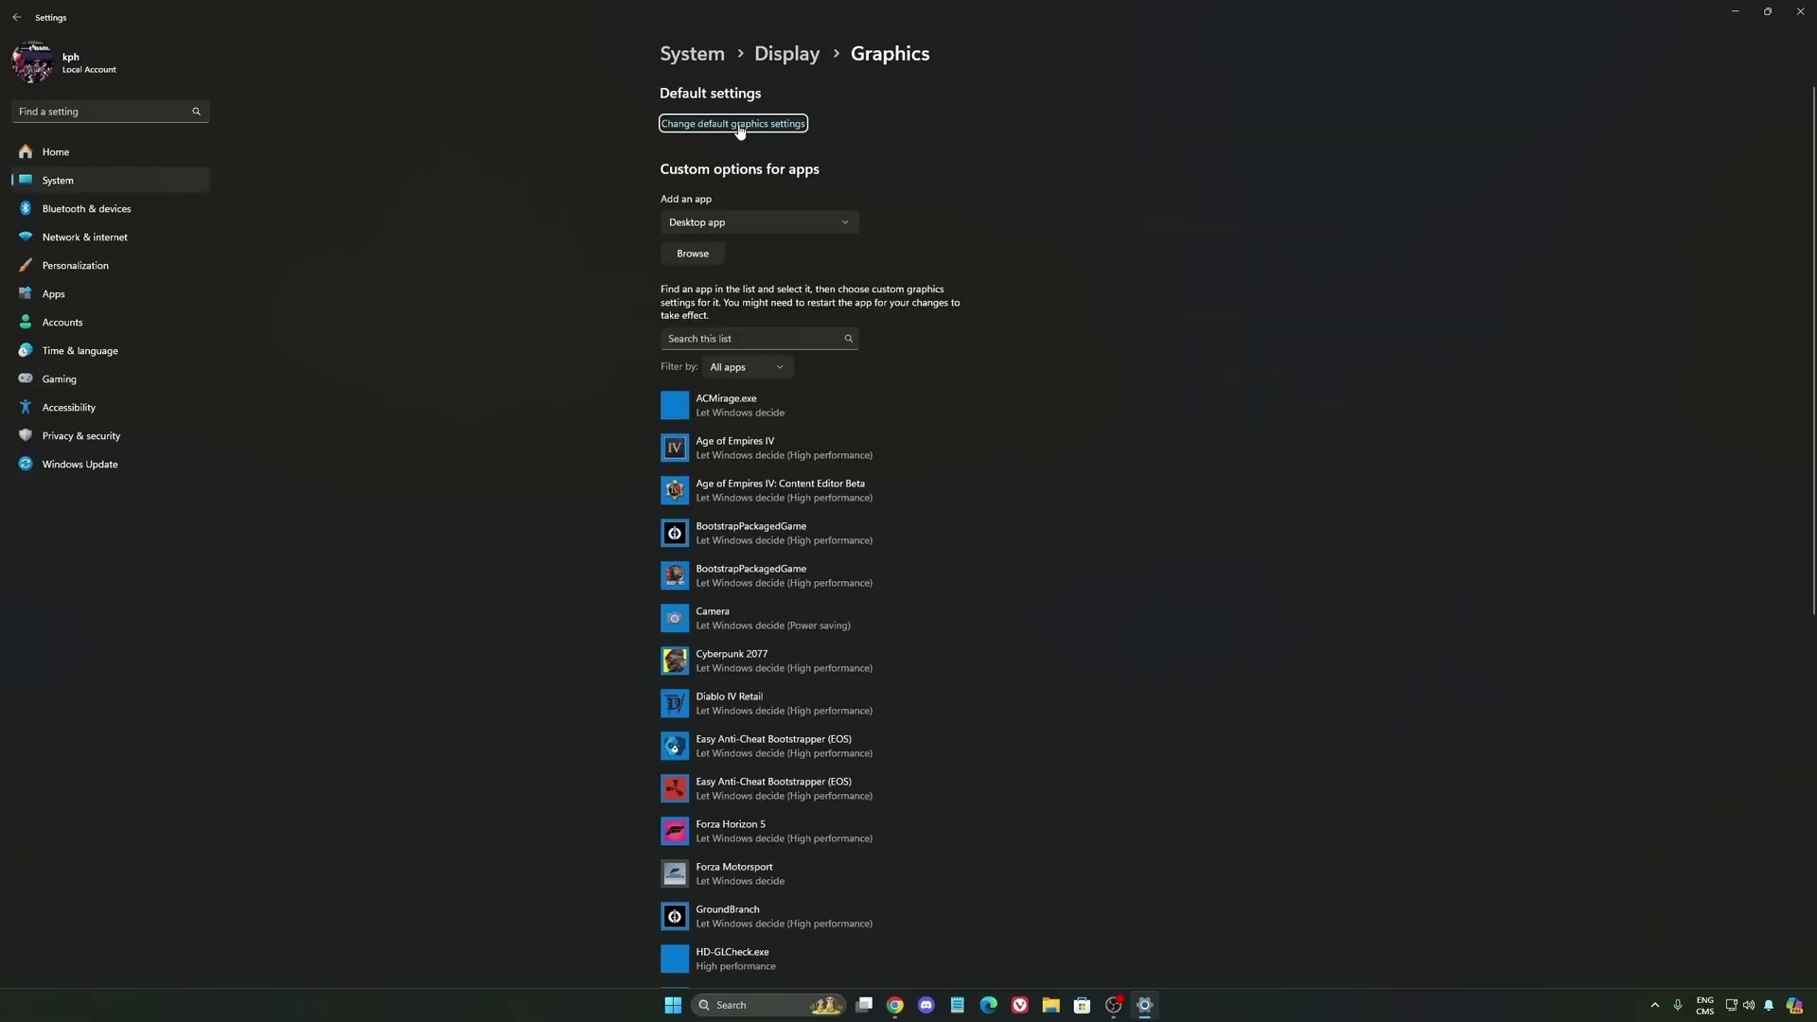
{"action": "left_click", "coordinate": [712, 125]}
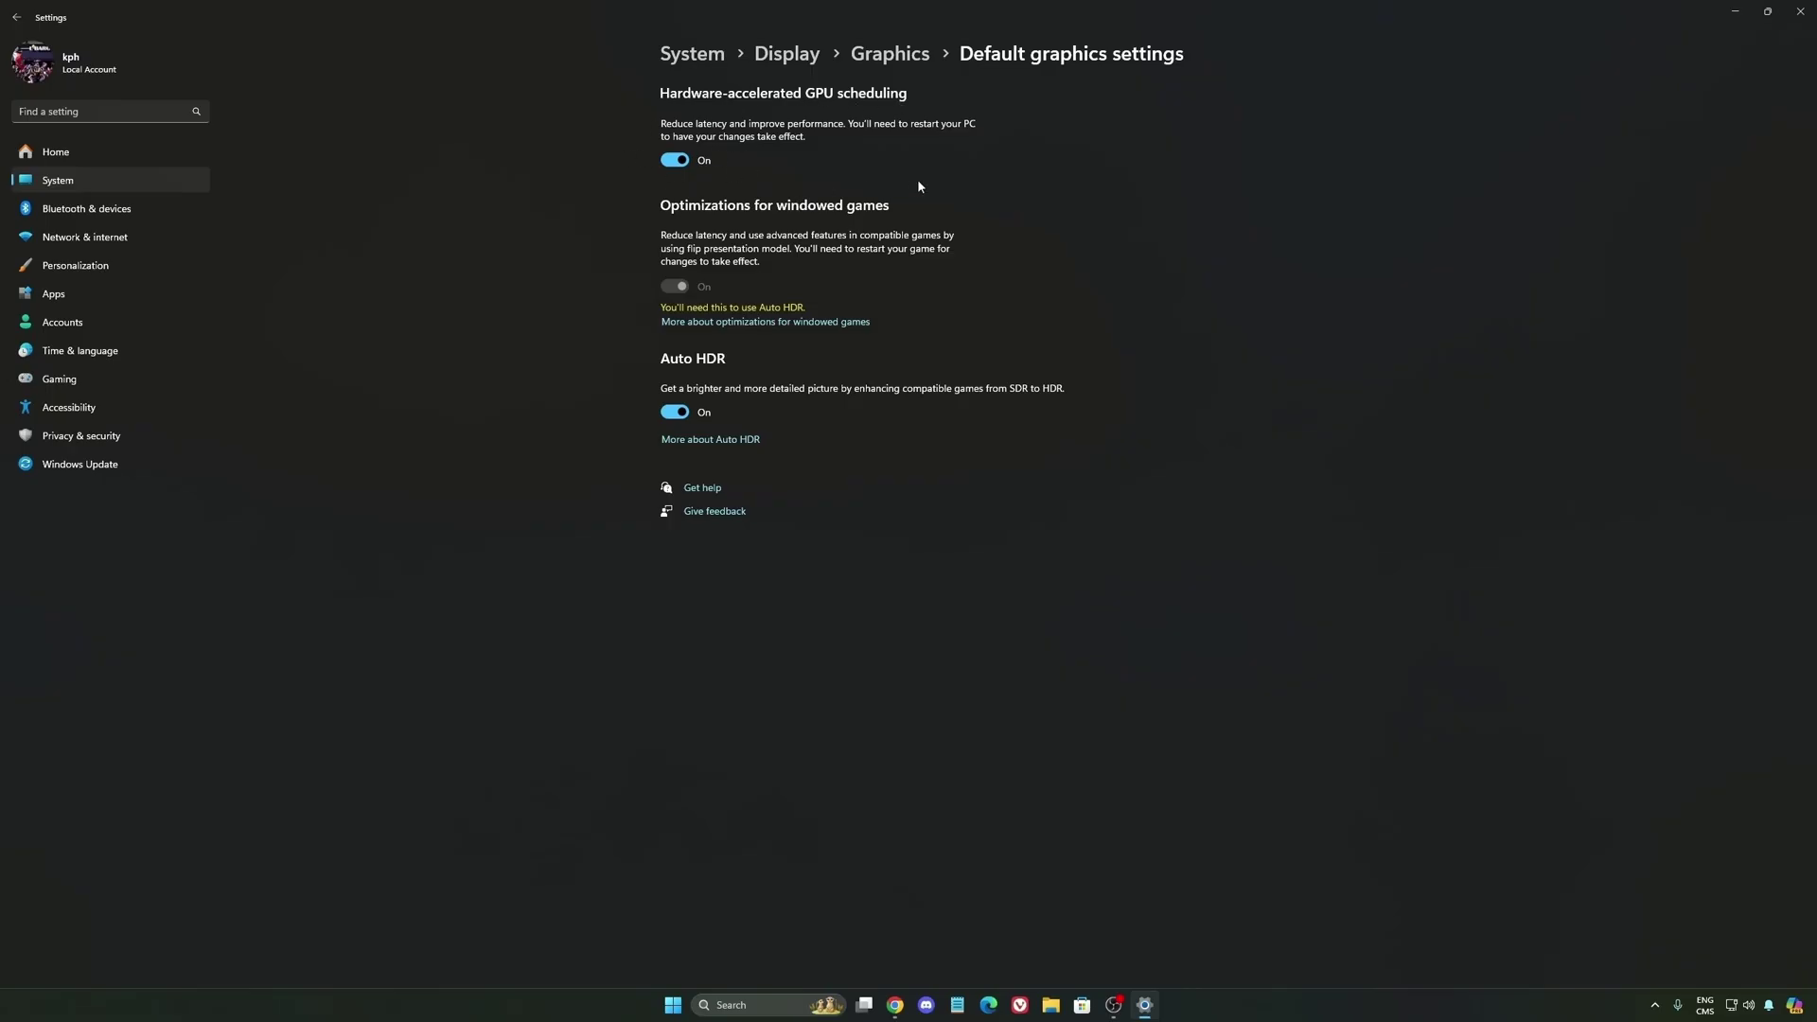
Review the Captures recording preferences and the Game Mode setting under Gaming.
{"action": "left_click", "coordinate": [93, 377]}
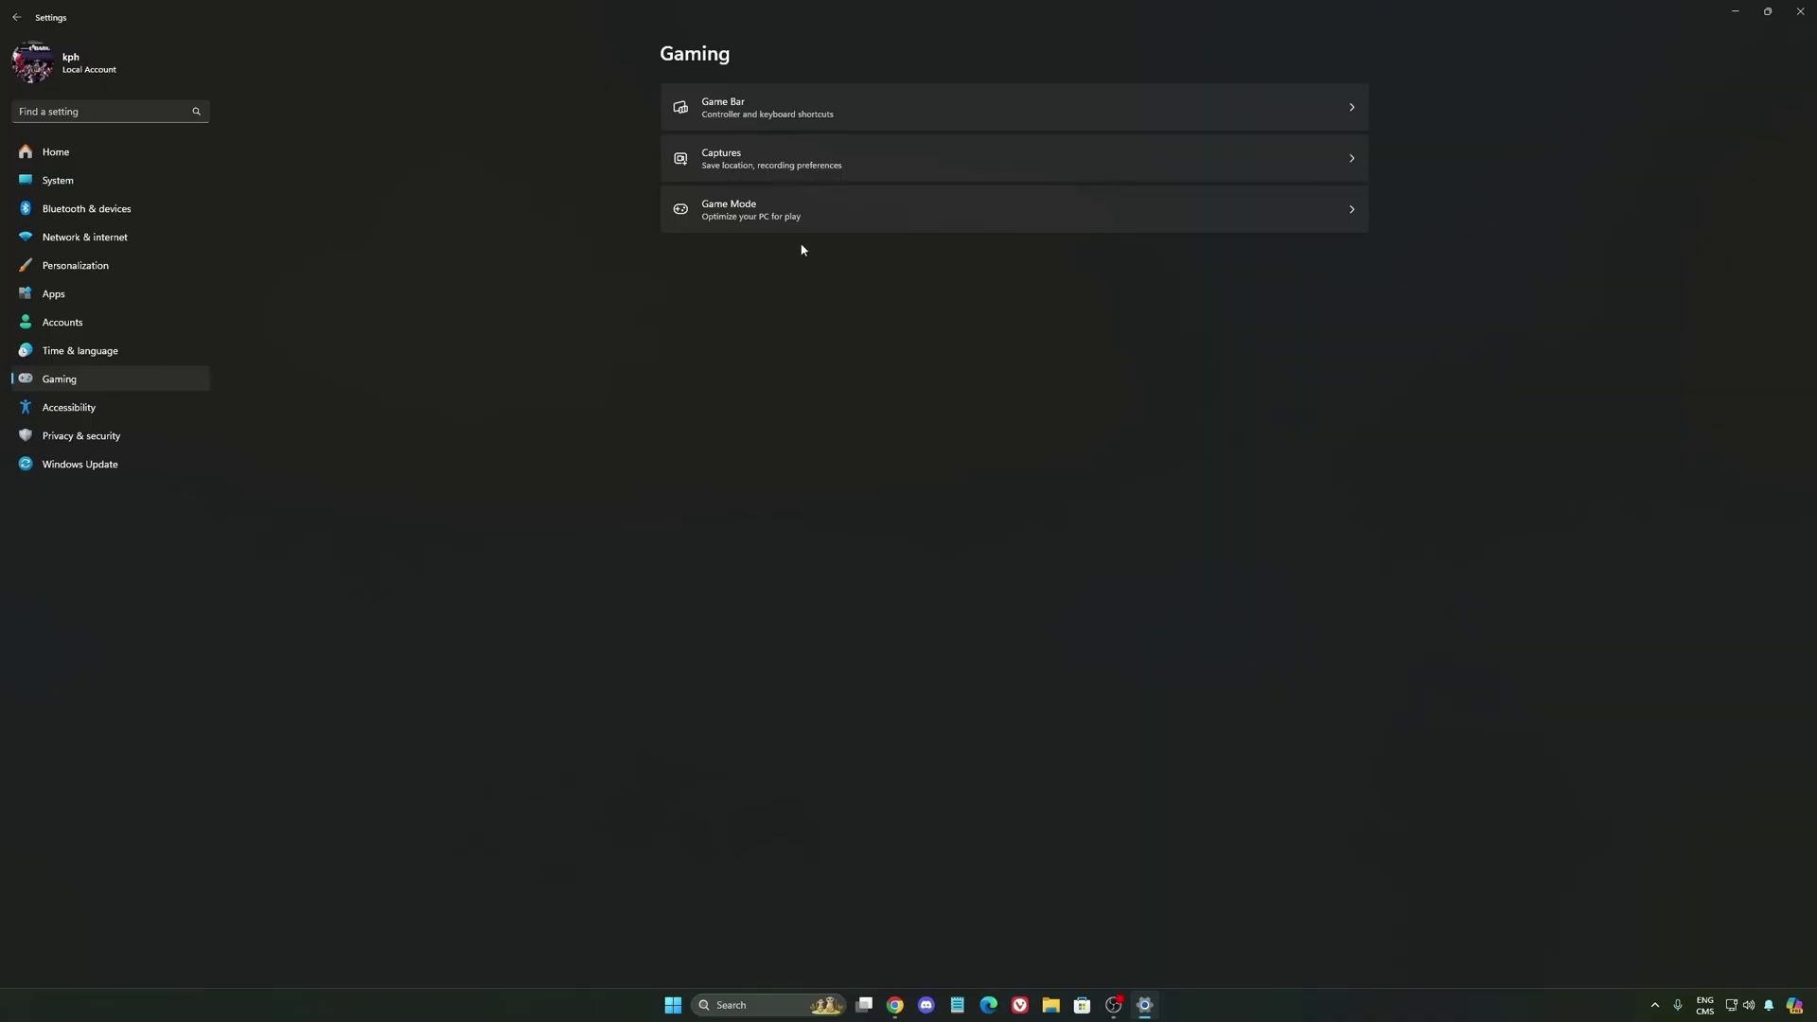
{"action": "left_click", "coordinate": [906, 162]}
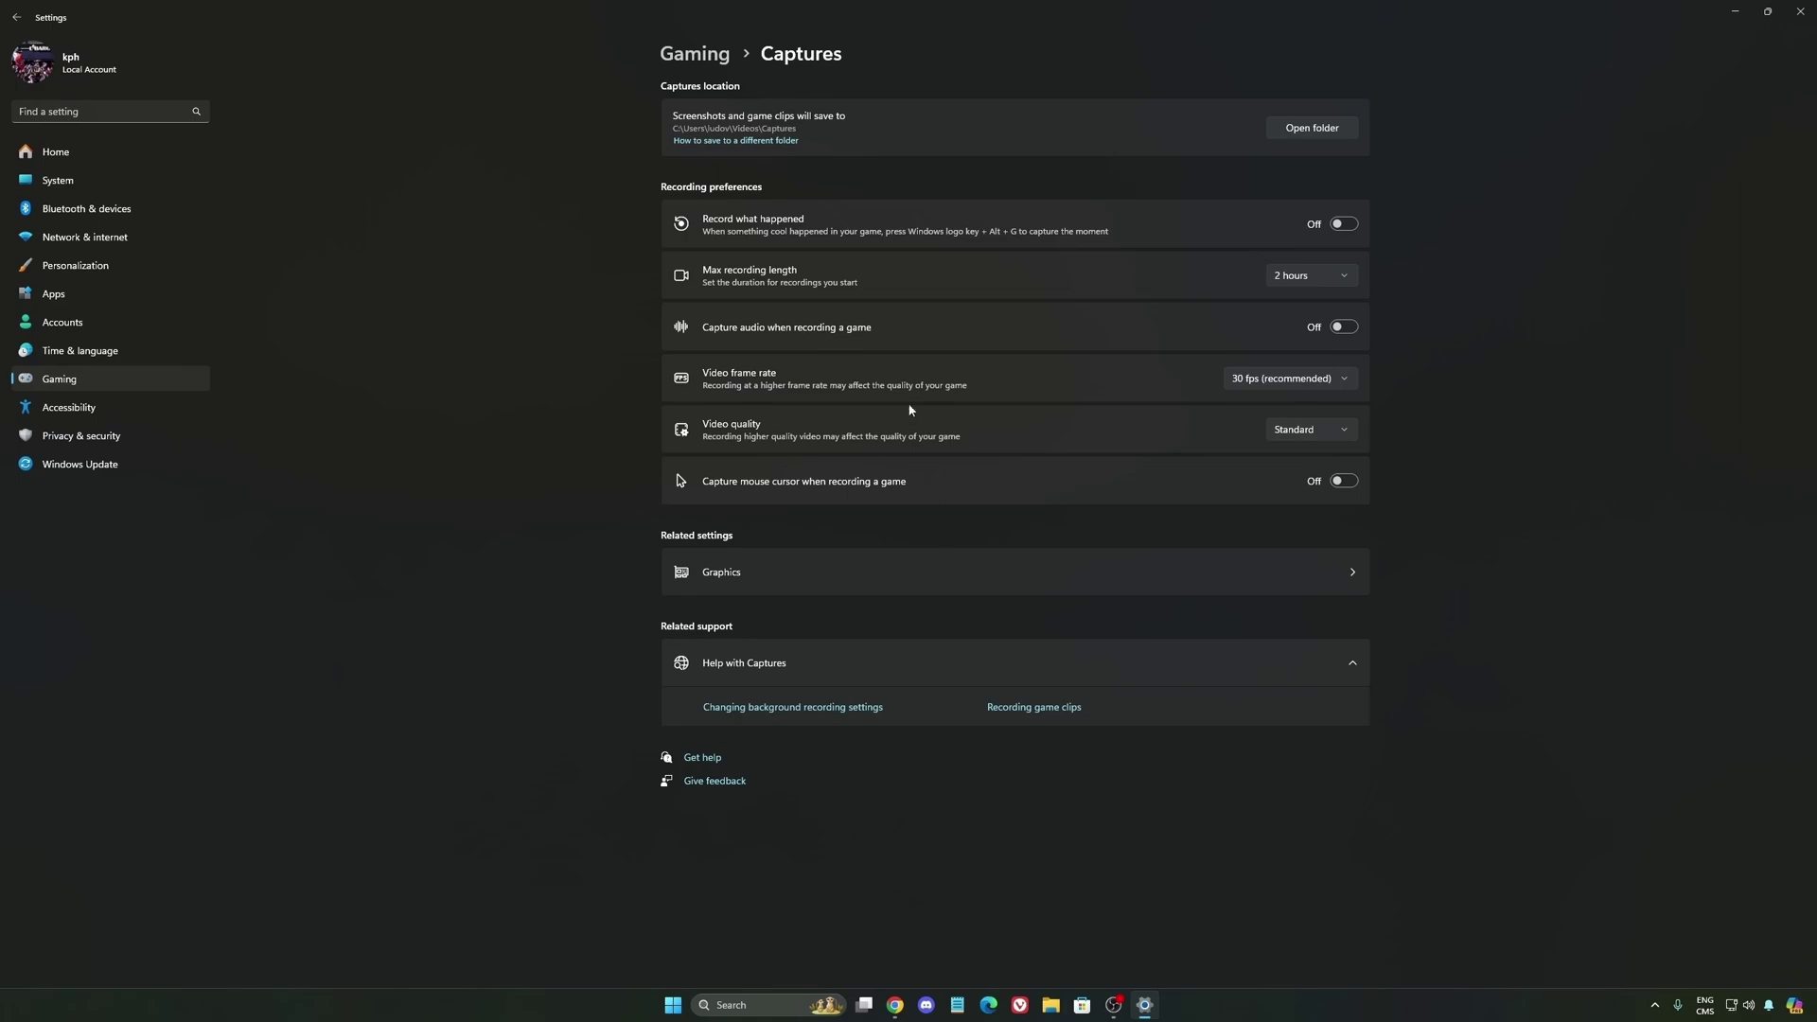
{"action": "left_click", "coordinate": [104, 383]}
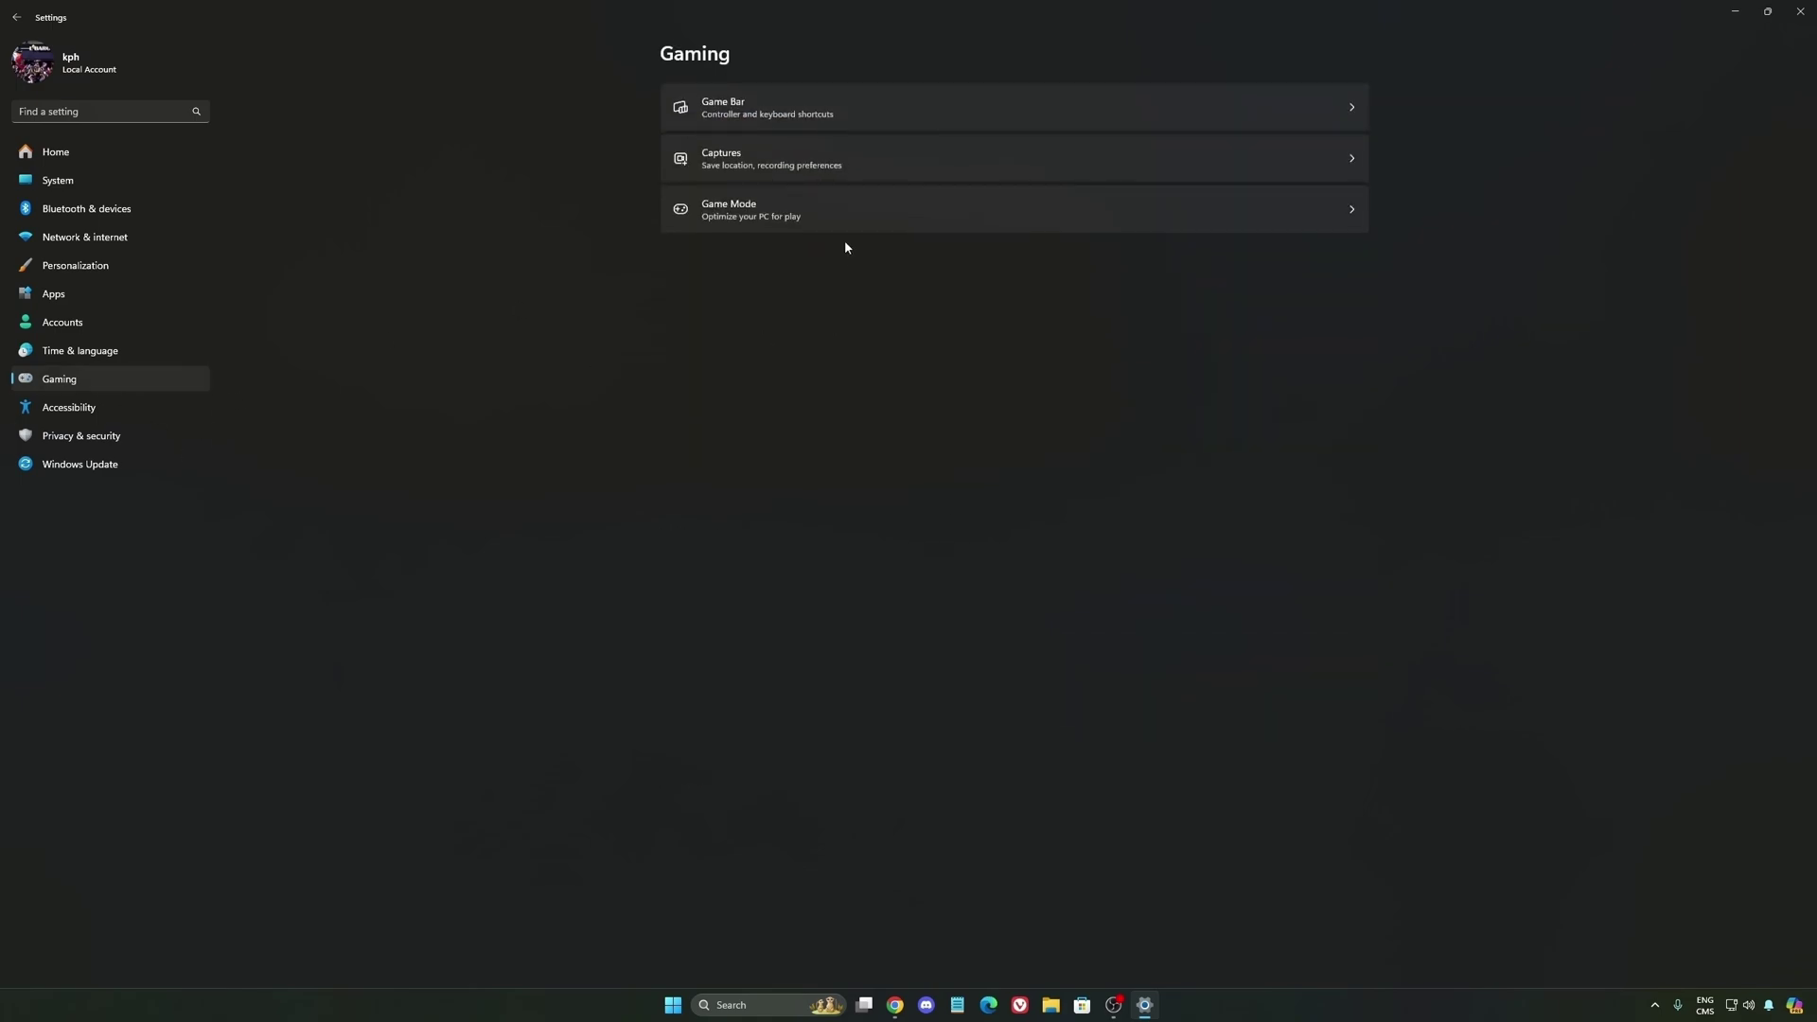
{"action": "left_click", "coordinate": [838, 207]}
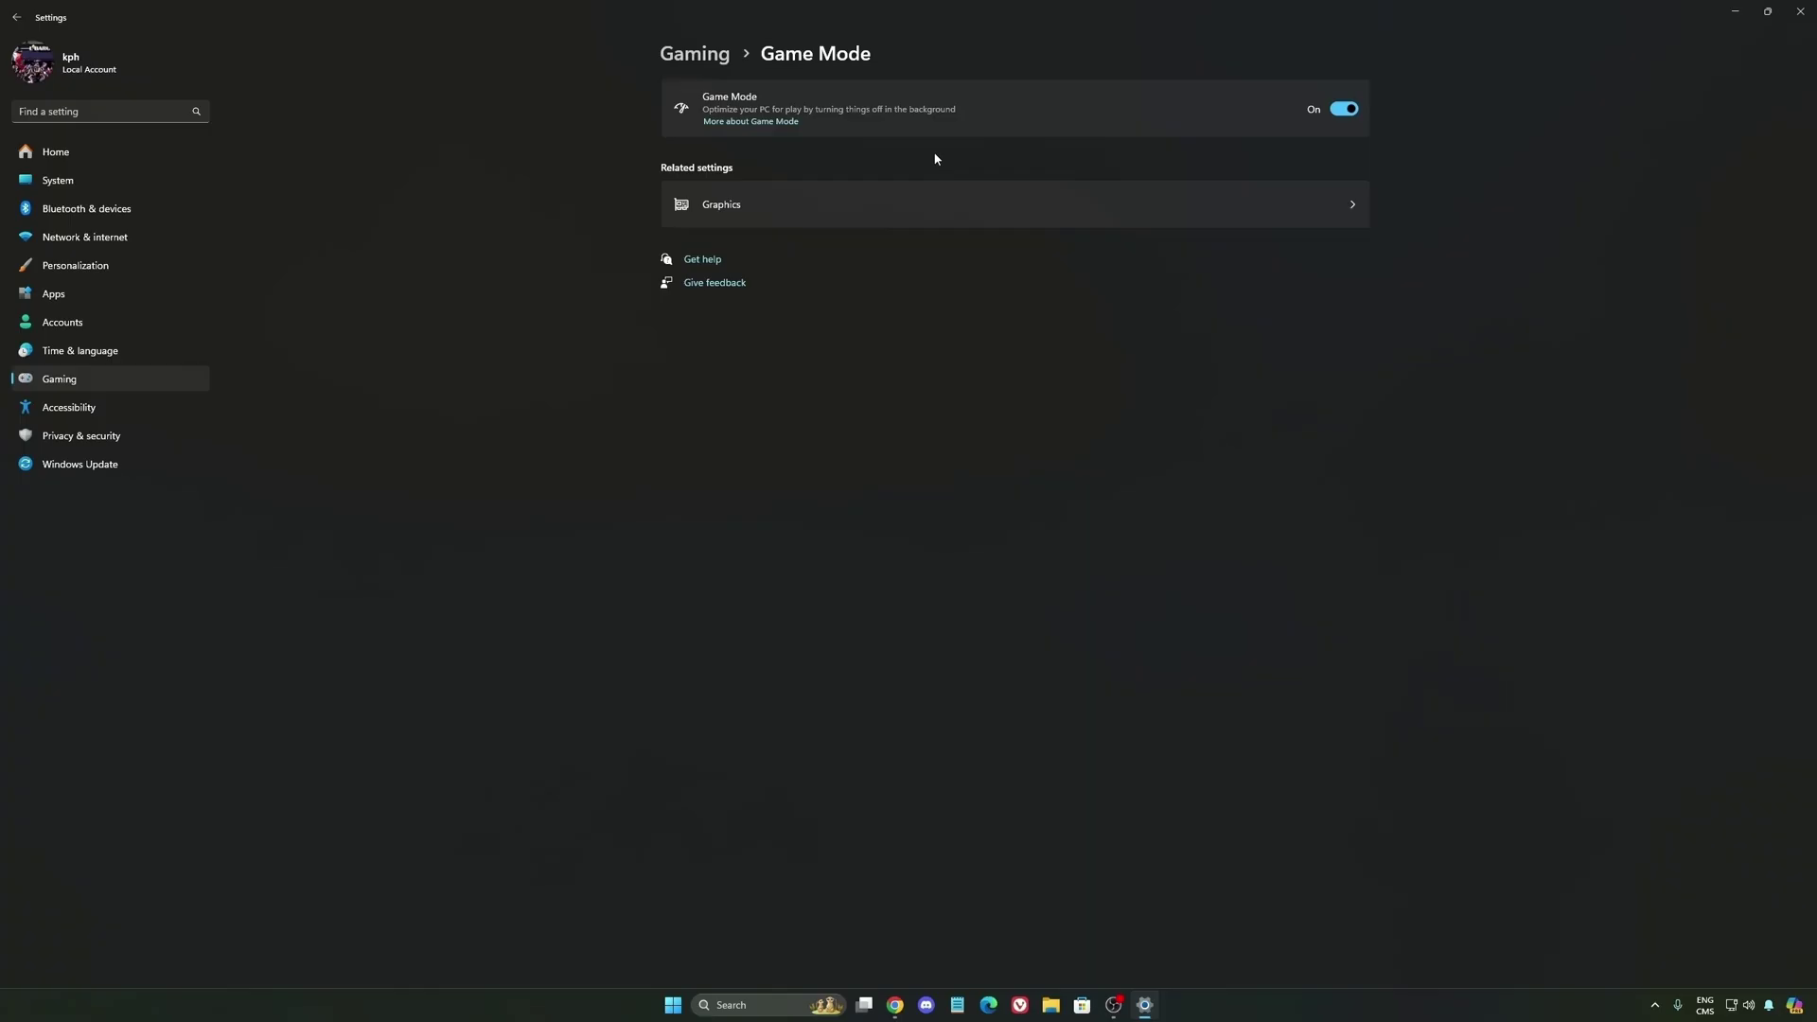
Examine the available power modes in the System power settings without changing the selection.
{"action": "left_click", "coordinate": [81, 179]}
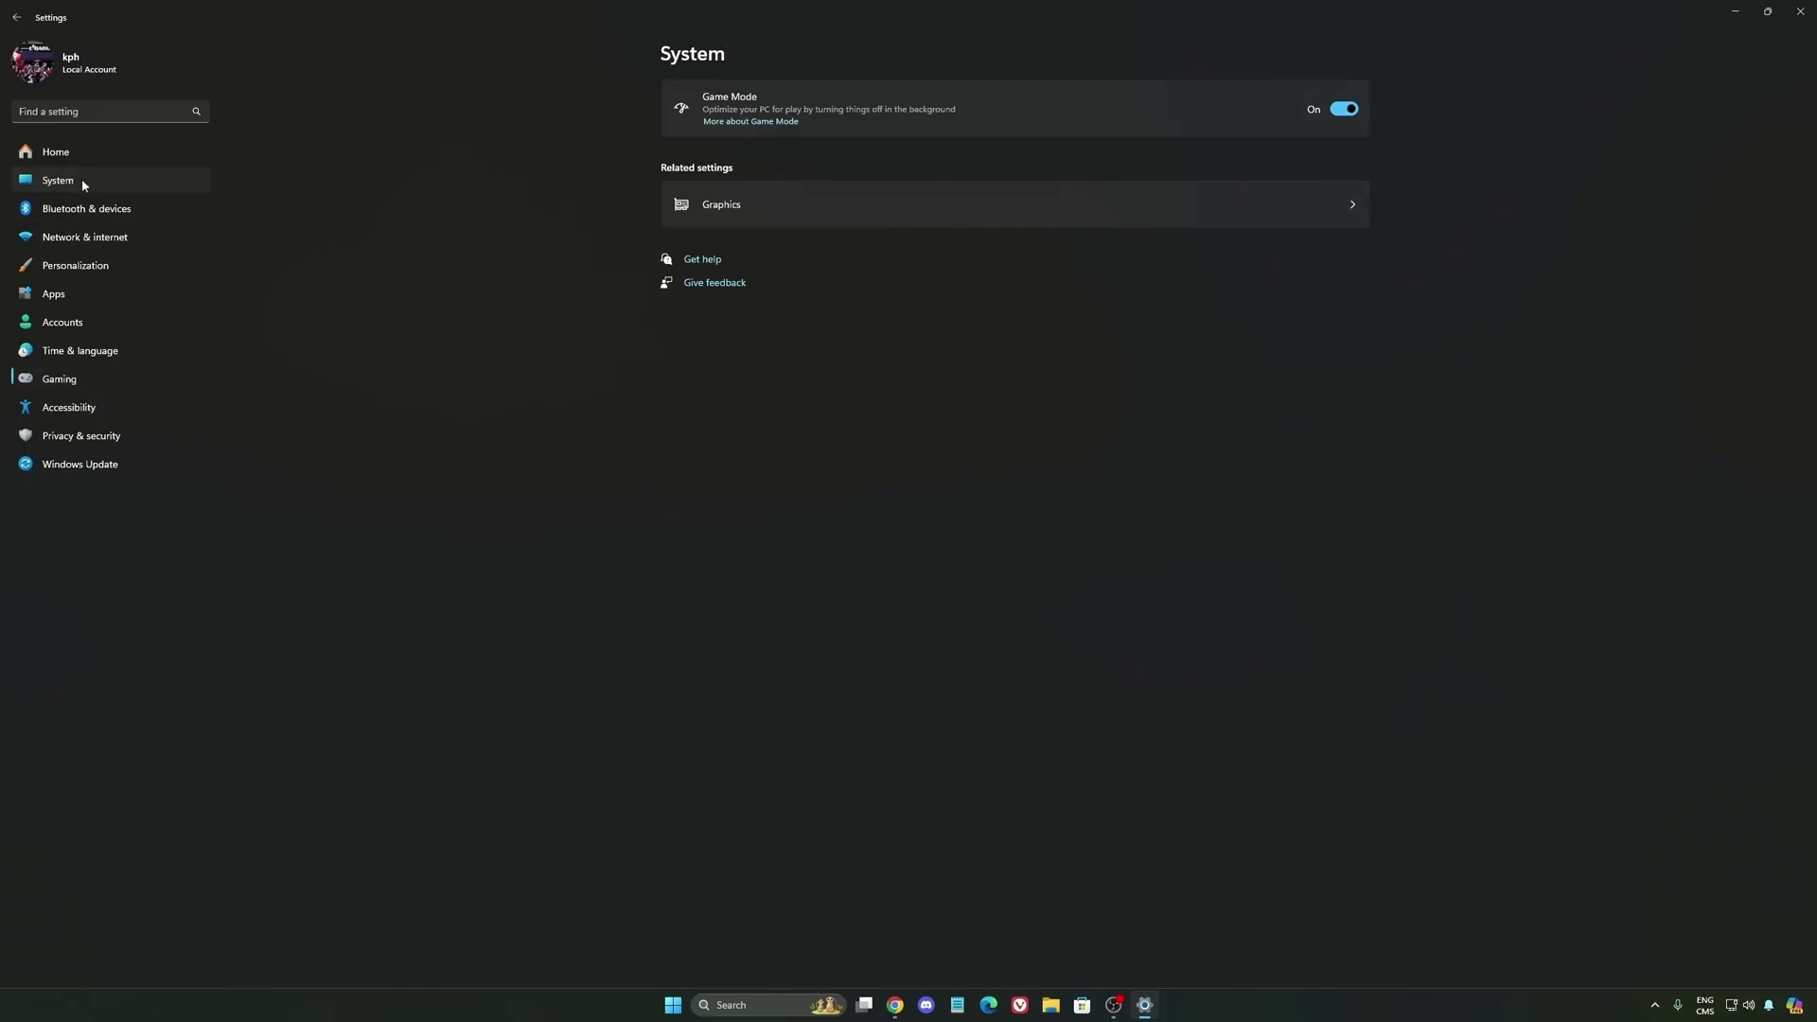
{"action": "left_click", "coordinate": [783, 414]}
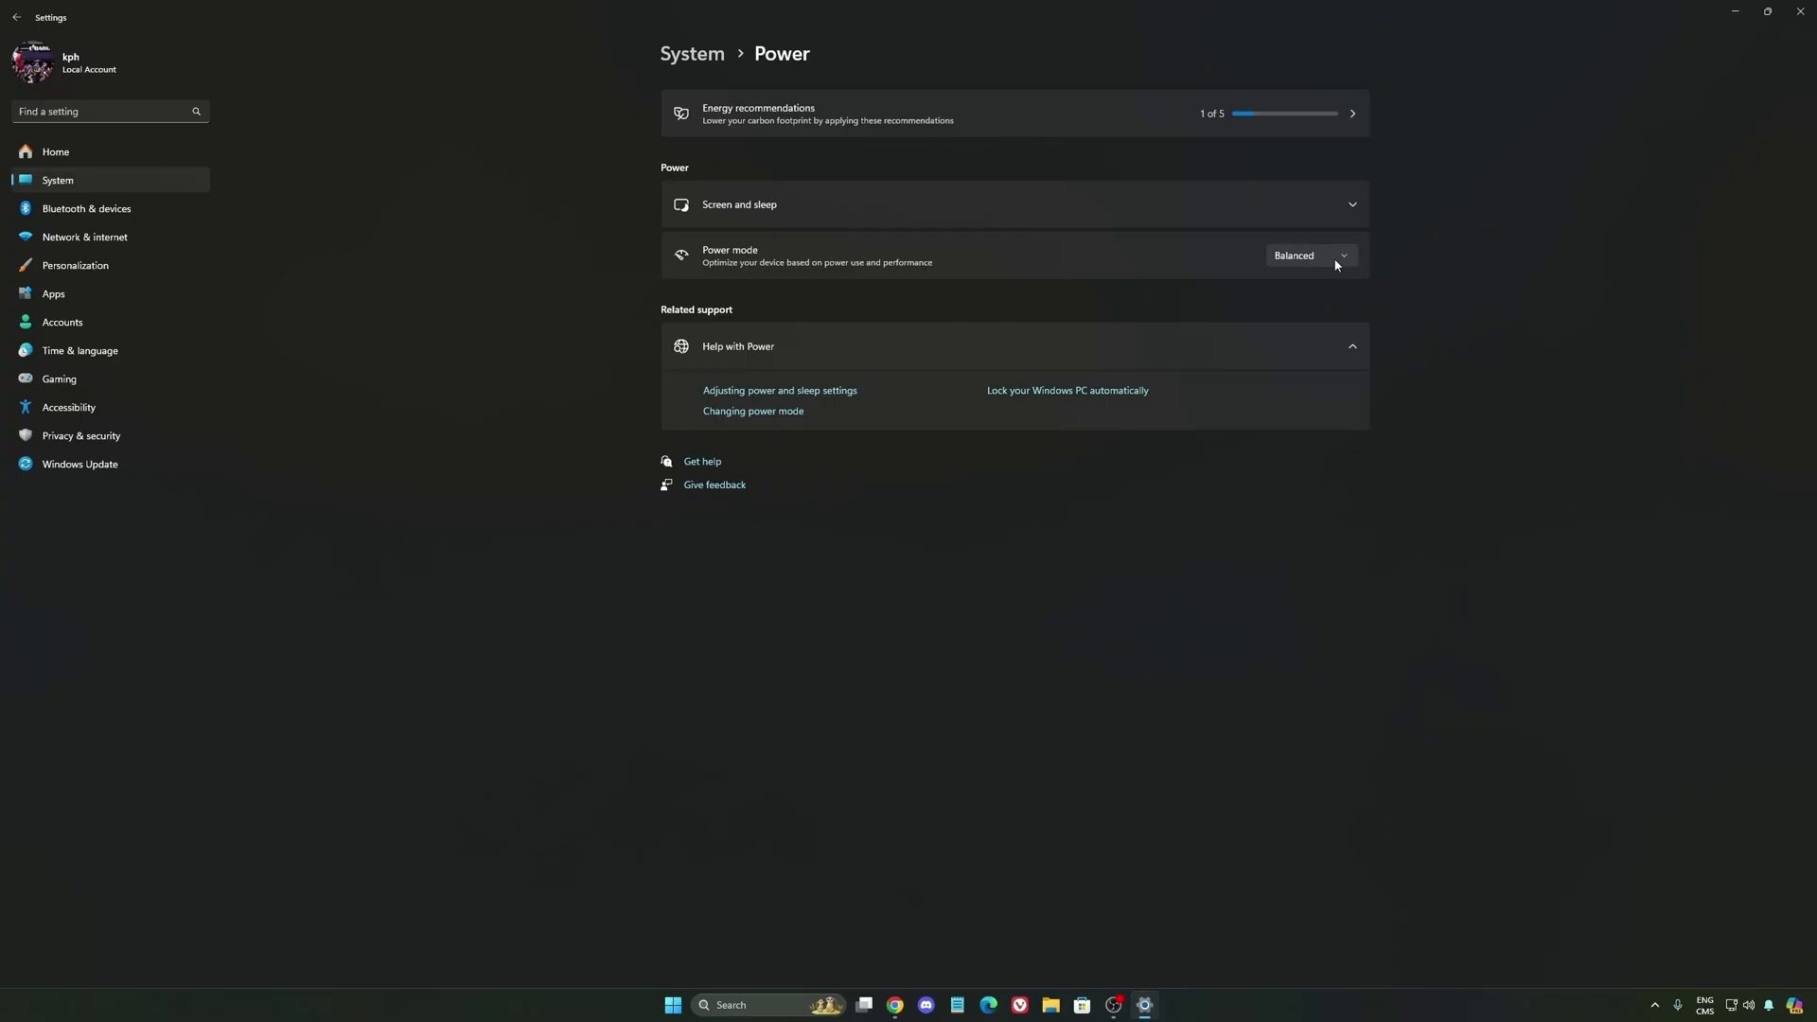
{"action": "left_click", "coordinate": [1337, 265]}
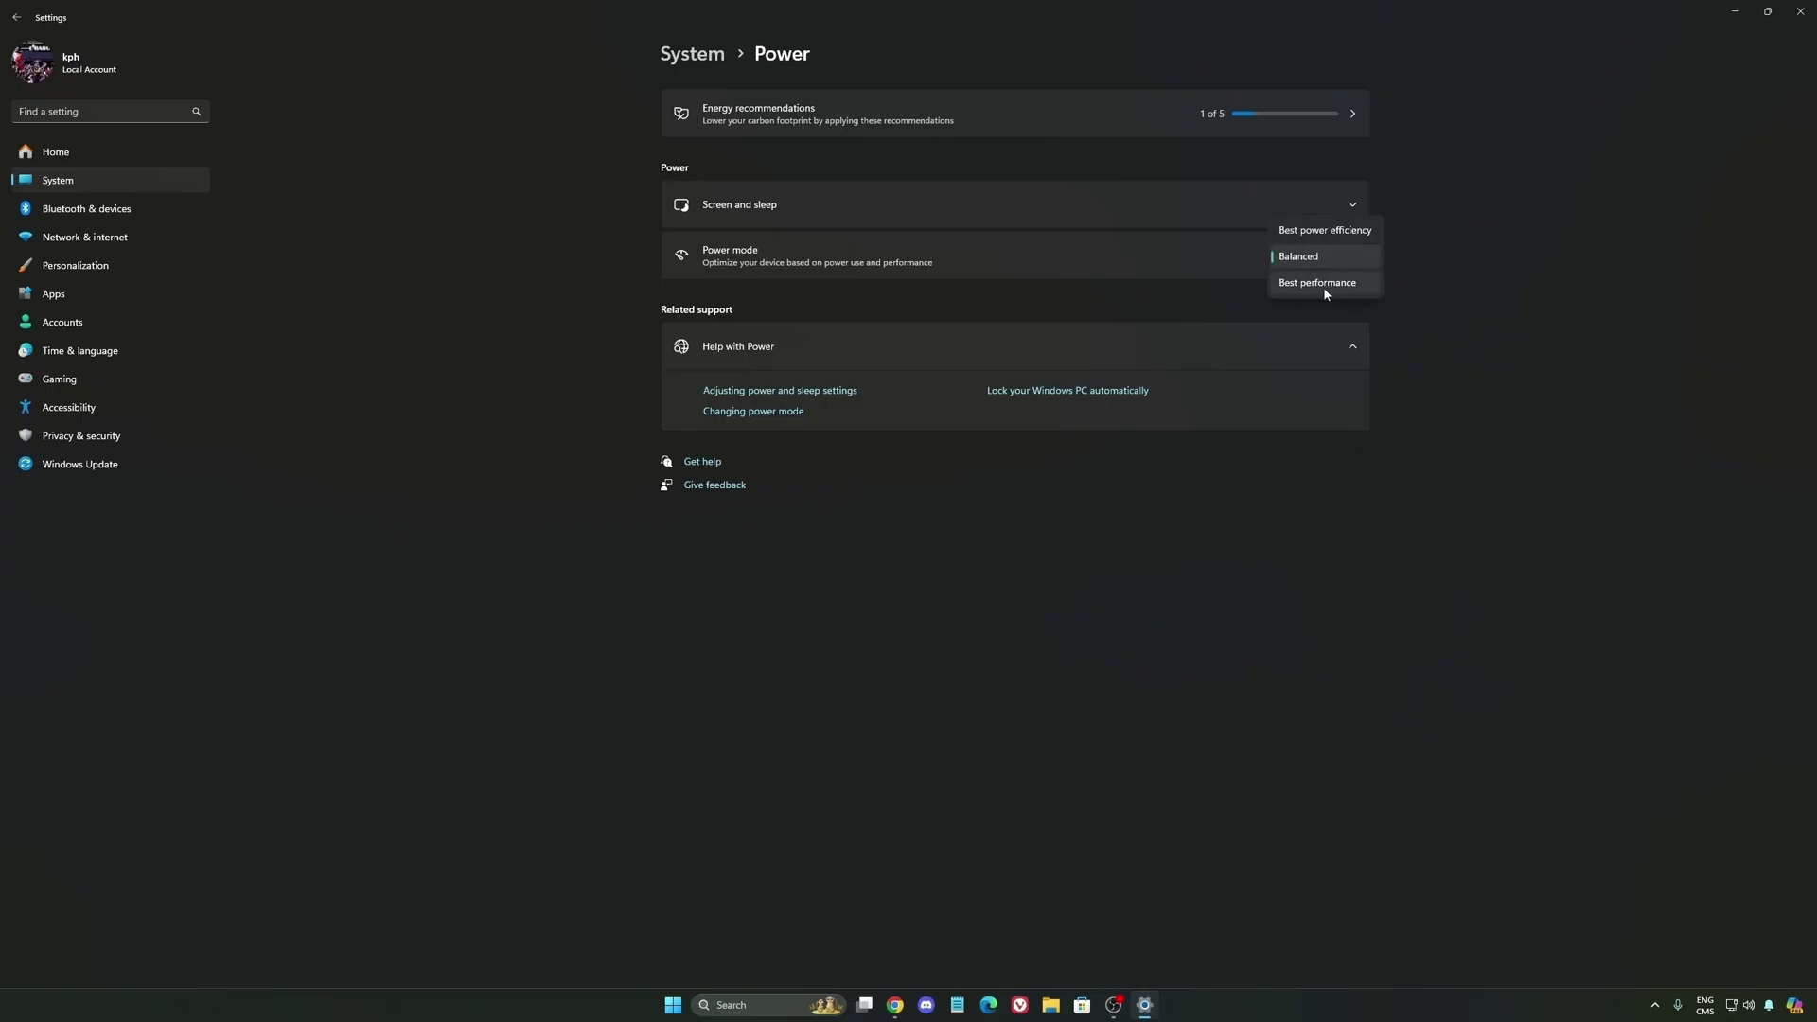
{"action": "left_click", "coordinate": [1269, 255]}
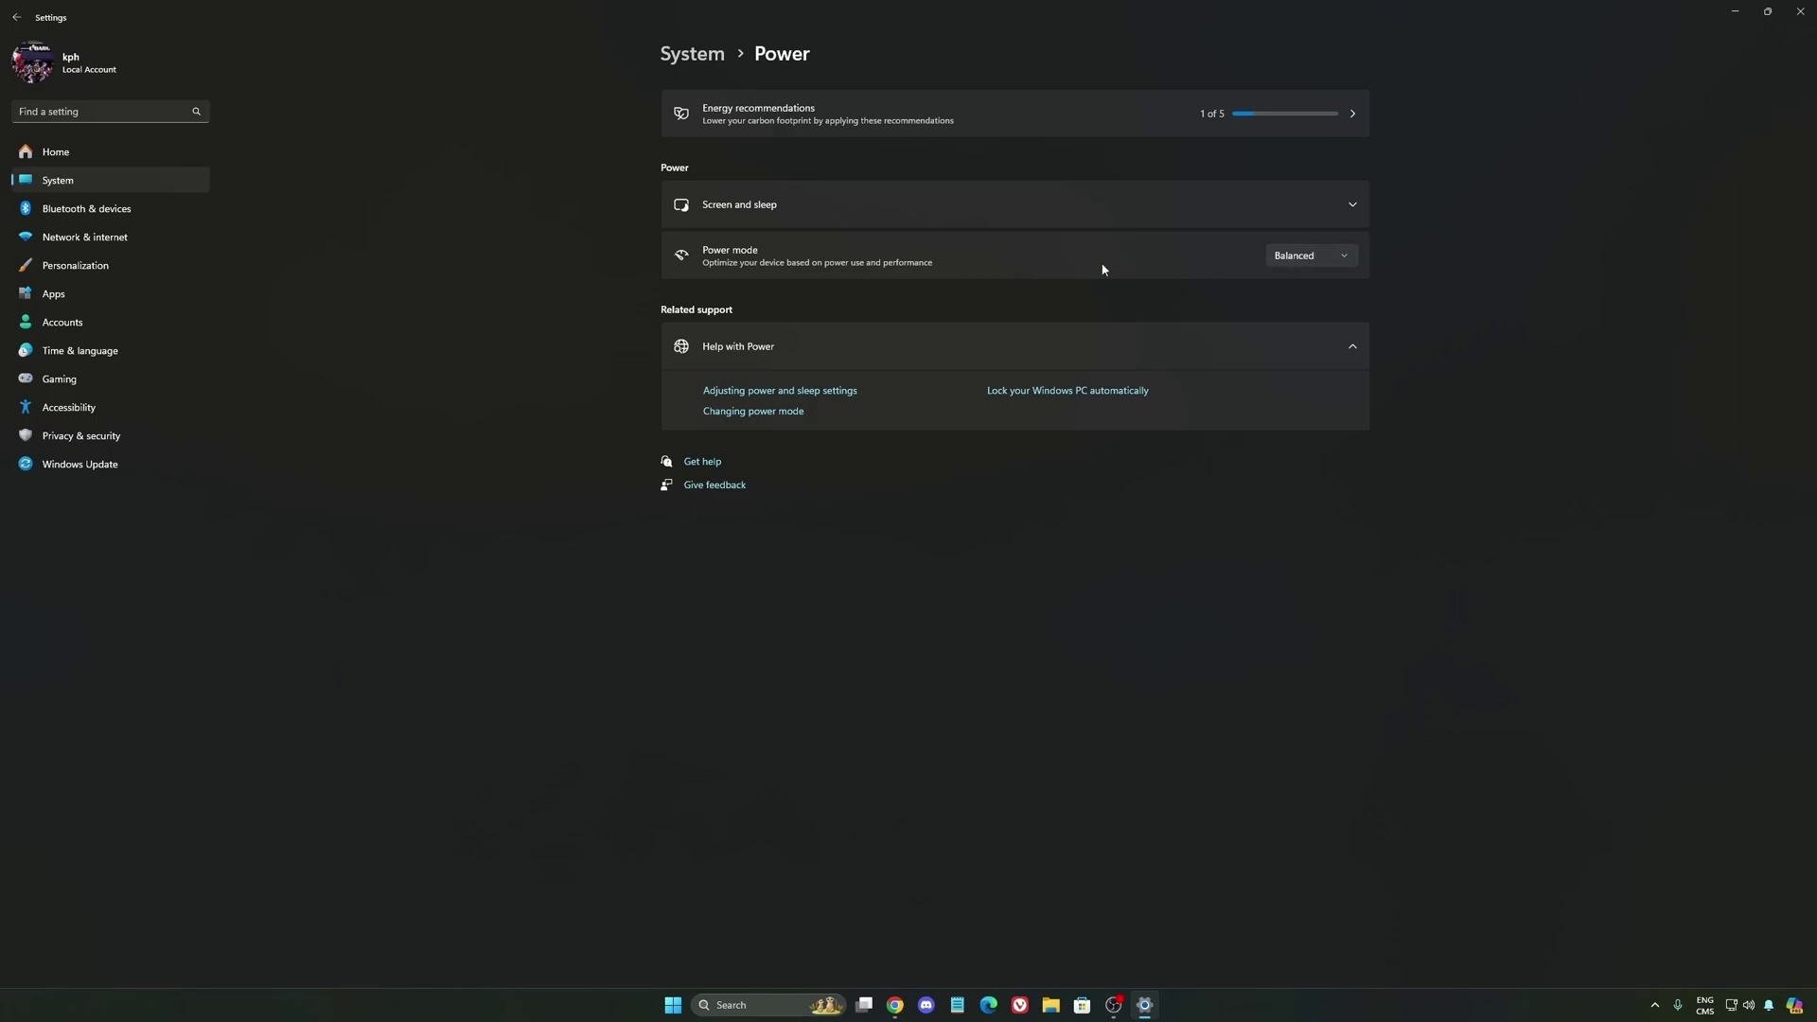
{"action": "left_click", "coordinate": [1316, 256]}
{"action": "left_click", "coordinate": [1486, 293]}
Return to the Settings home page and open Windows Update.
{"action": "left_click", "coordinate": [100, 153]}
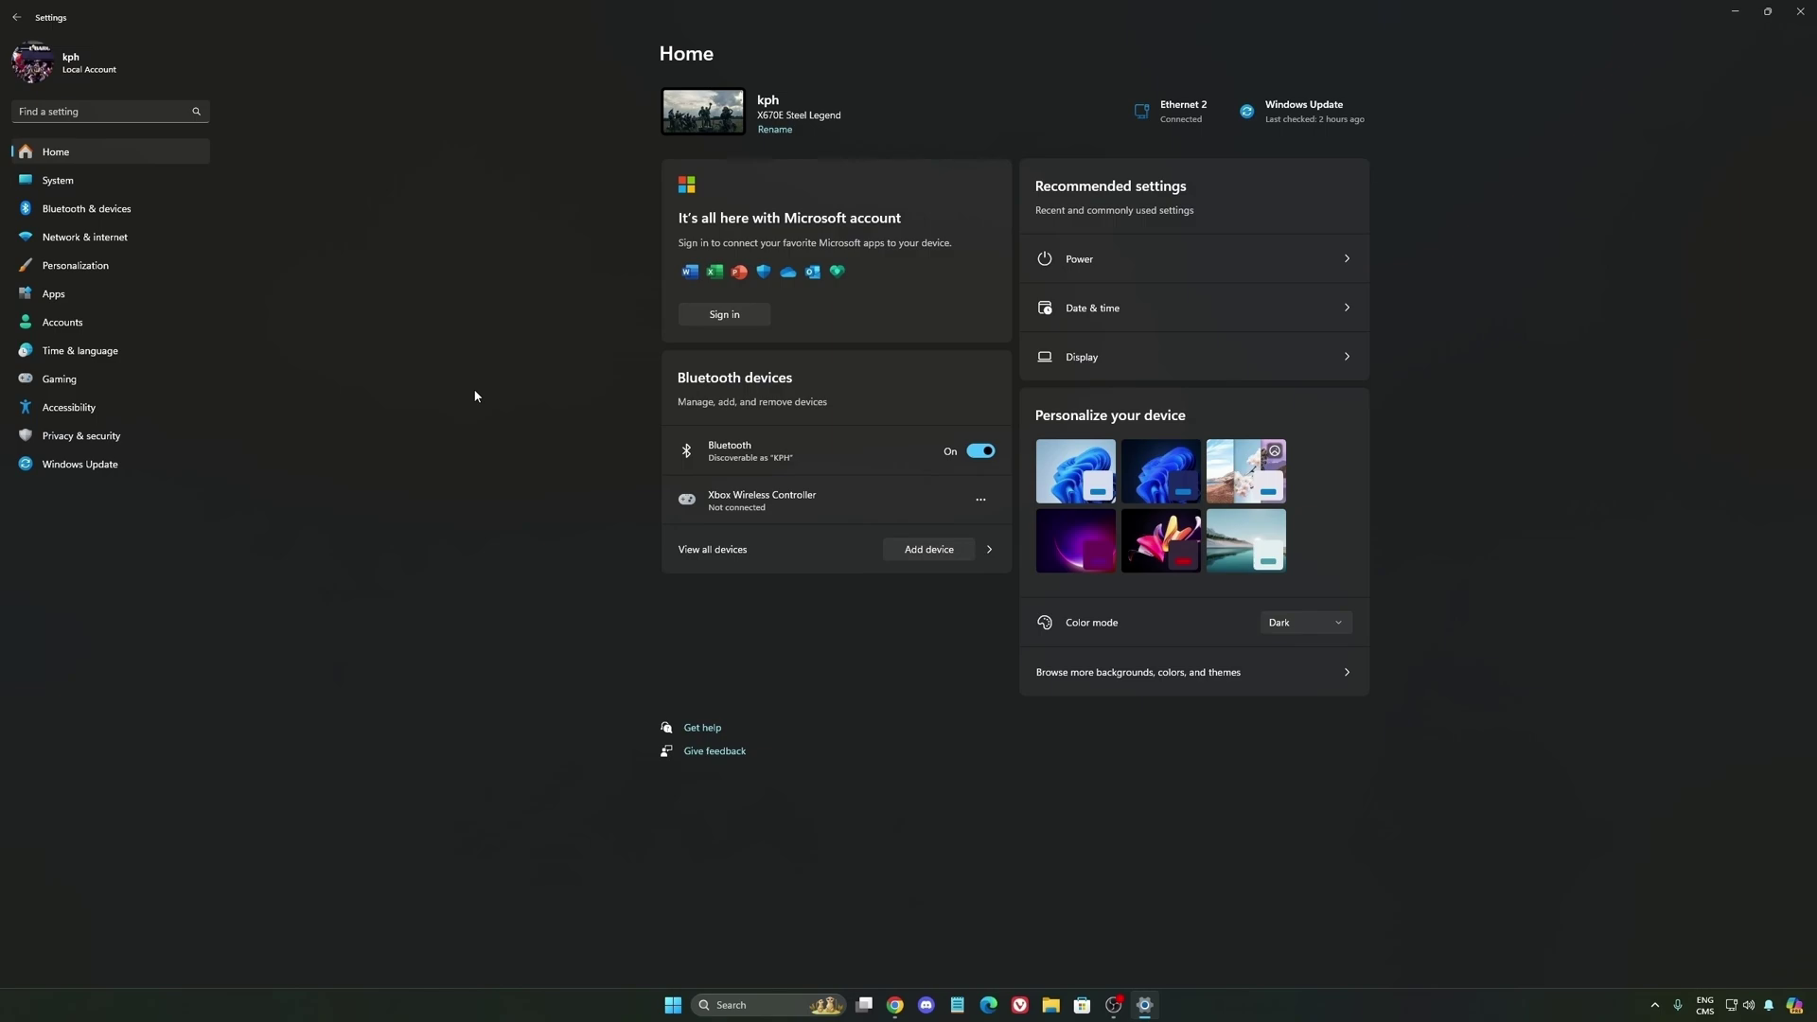
{"action": "left_click", "coordinate": [163, 469]}
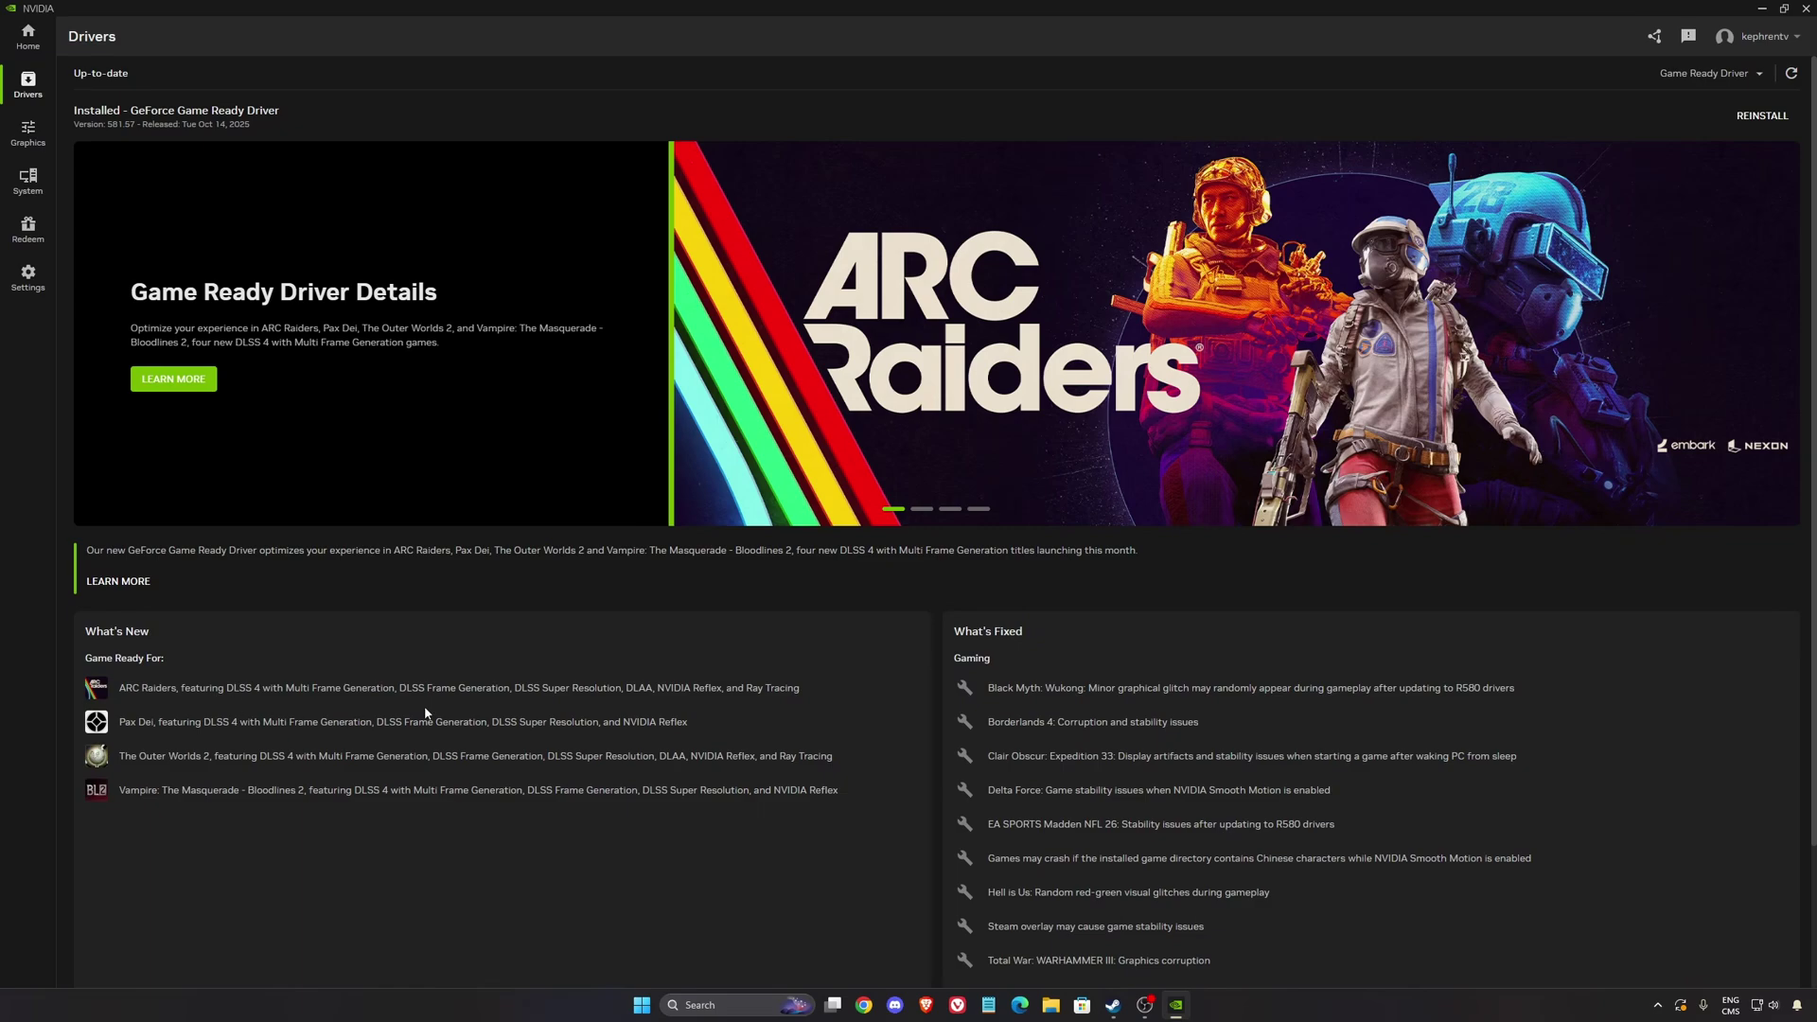
Inspect the DLSS Override model presets and the shader cache size options in the global graphics driver settings.
{"action": "left_click", "coordinate": [29, 133]}
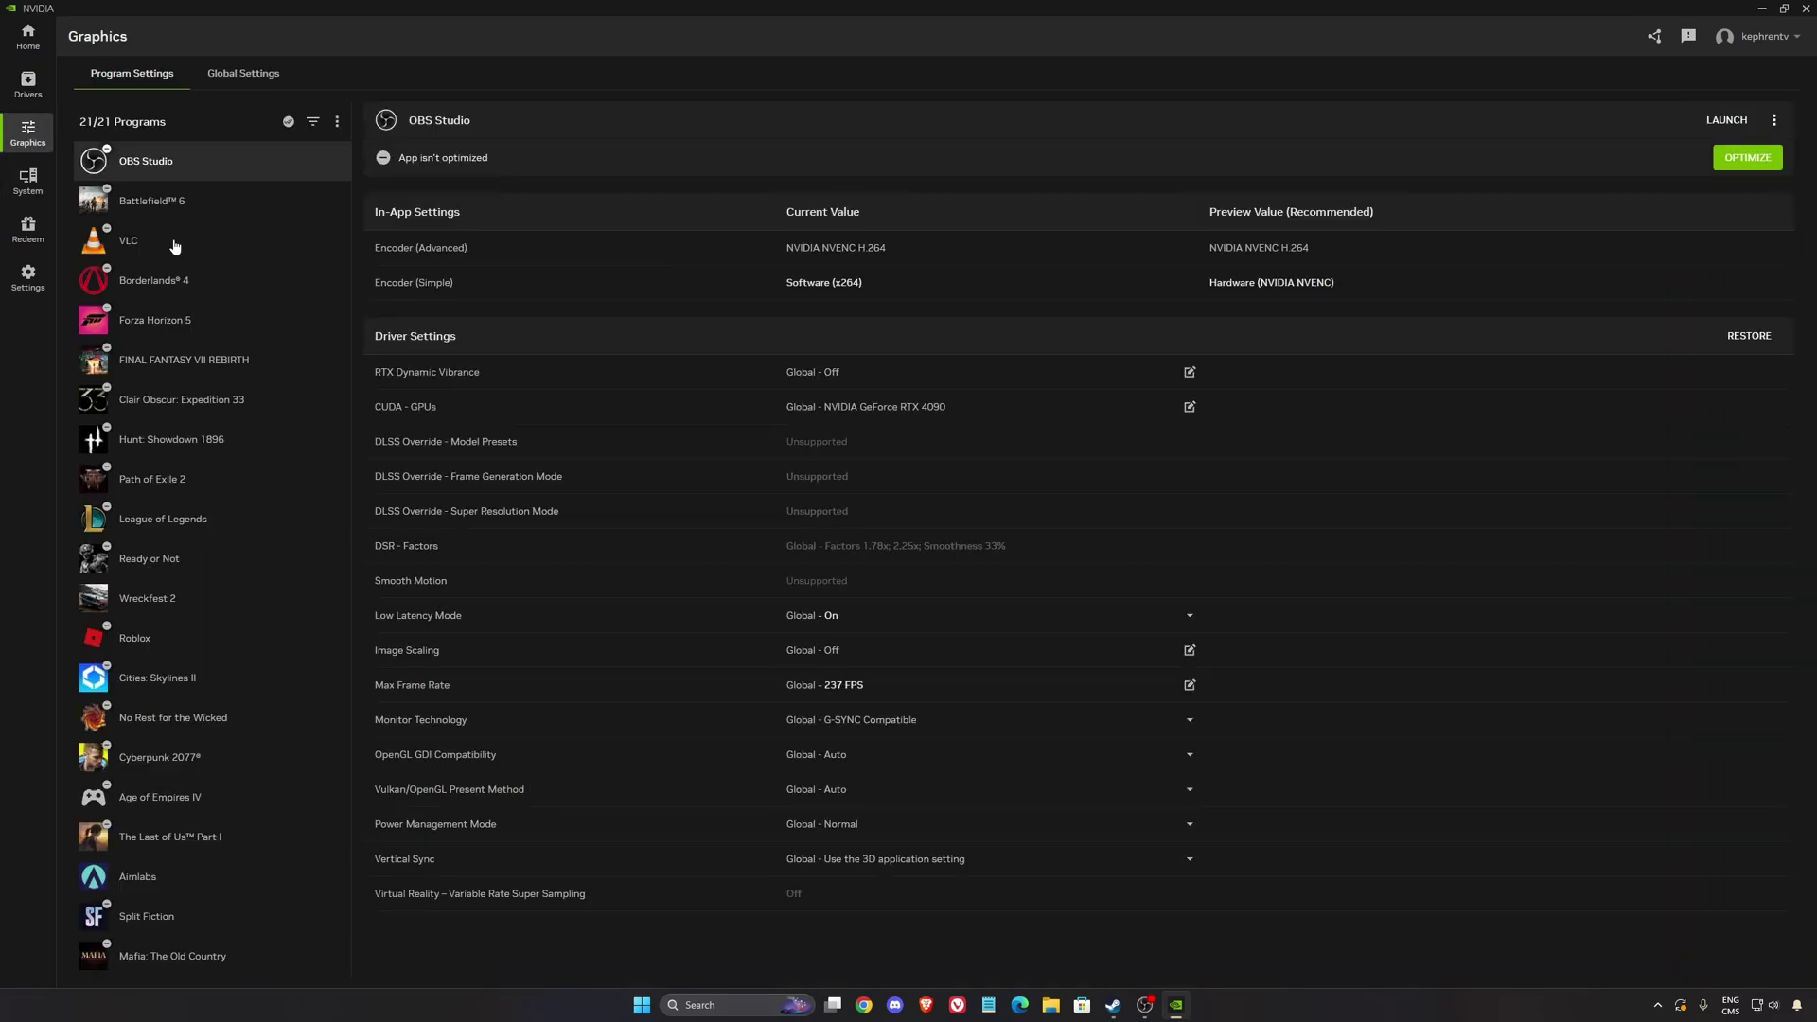
{"action": "left_click", "coordinate": [242, 74]}
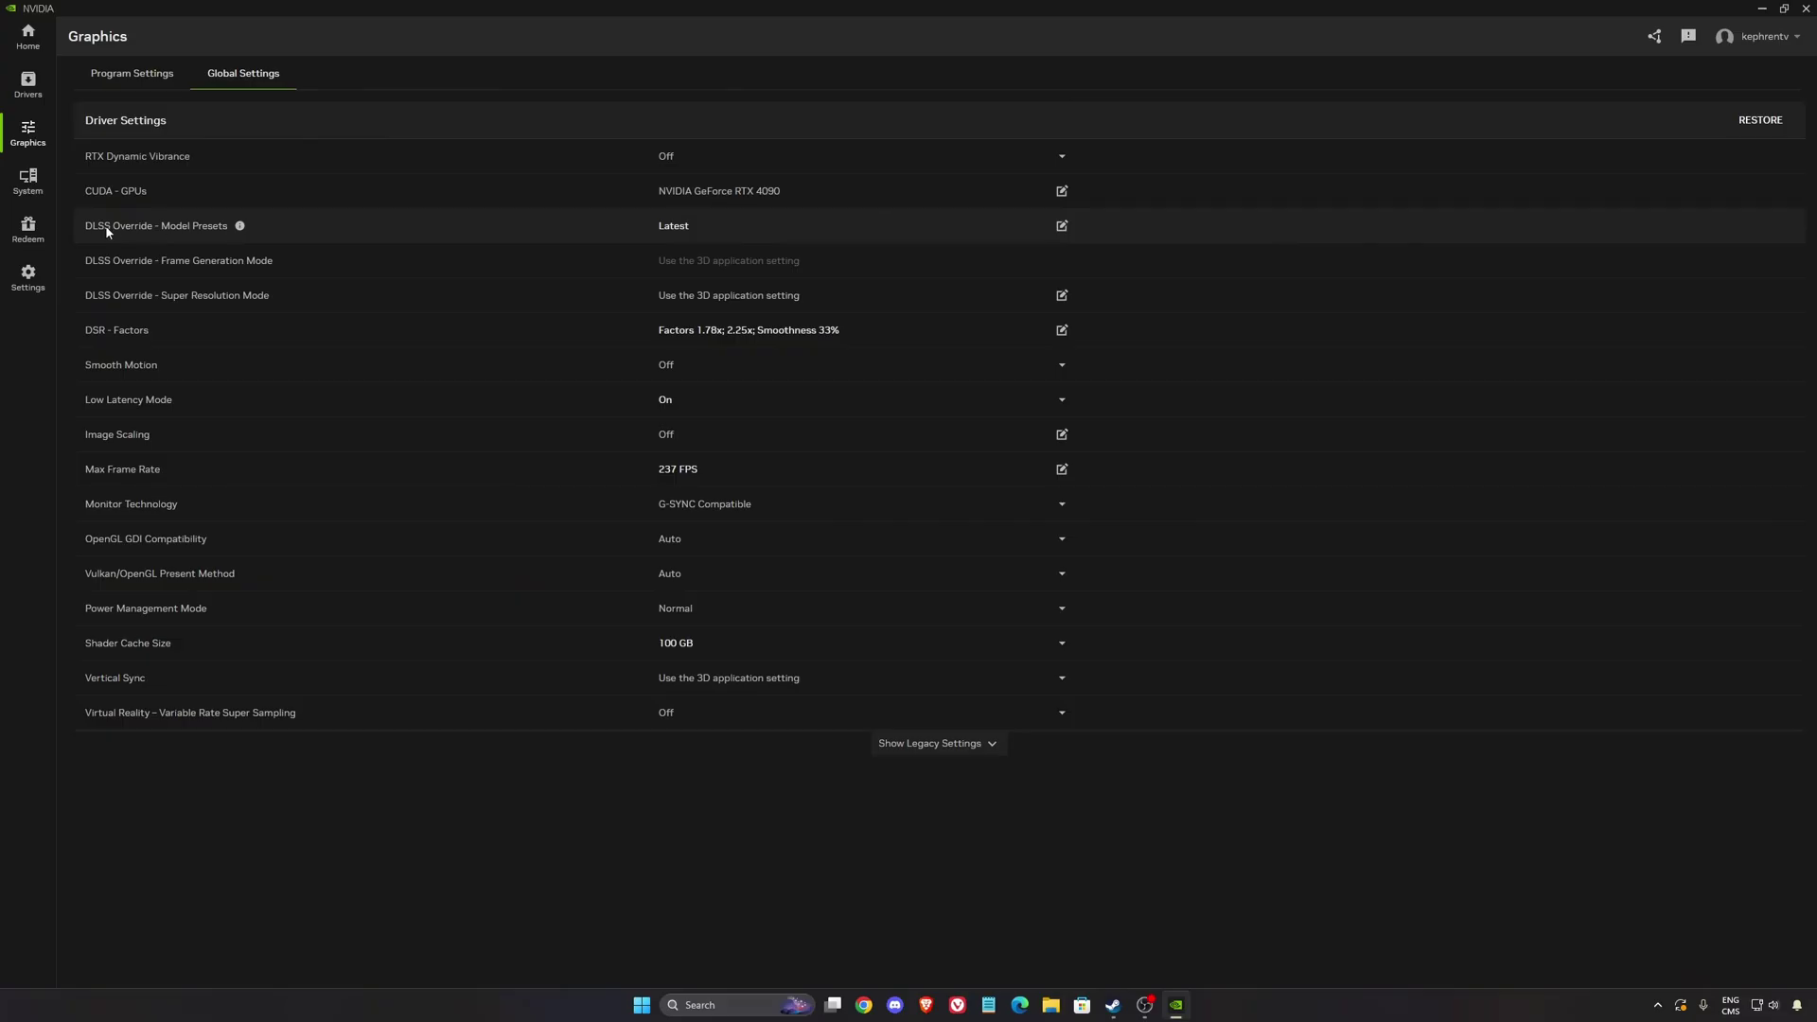
{"action": "left_click", "coordinate": [719, 227]}
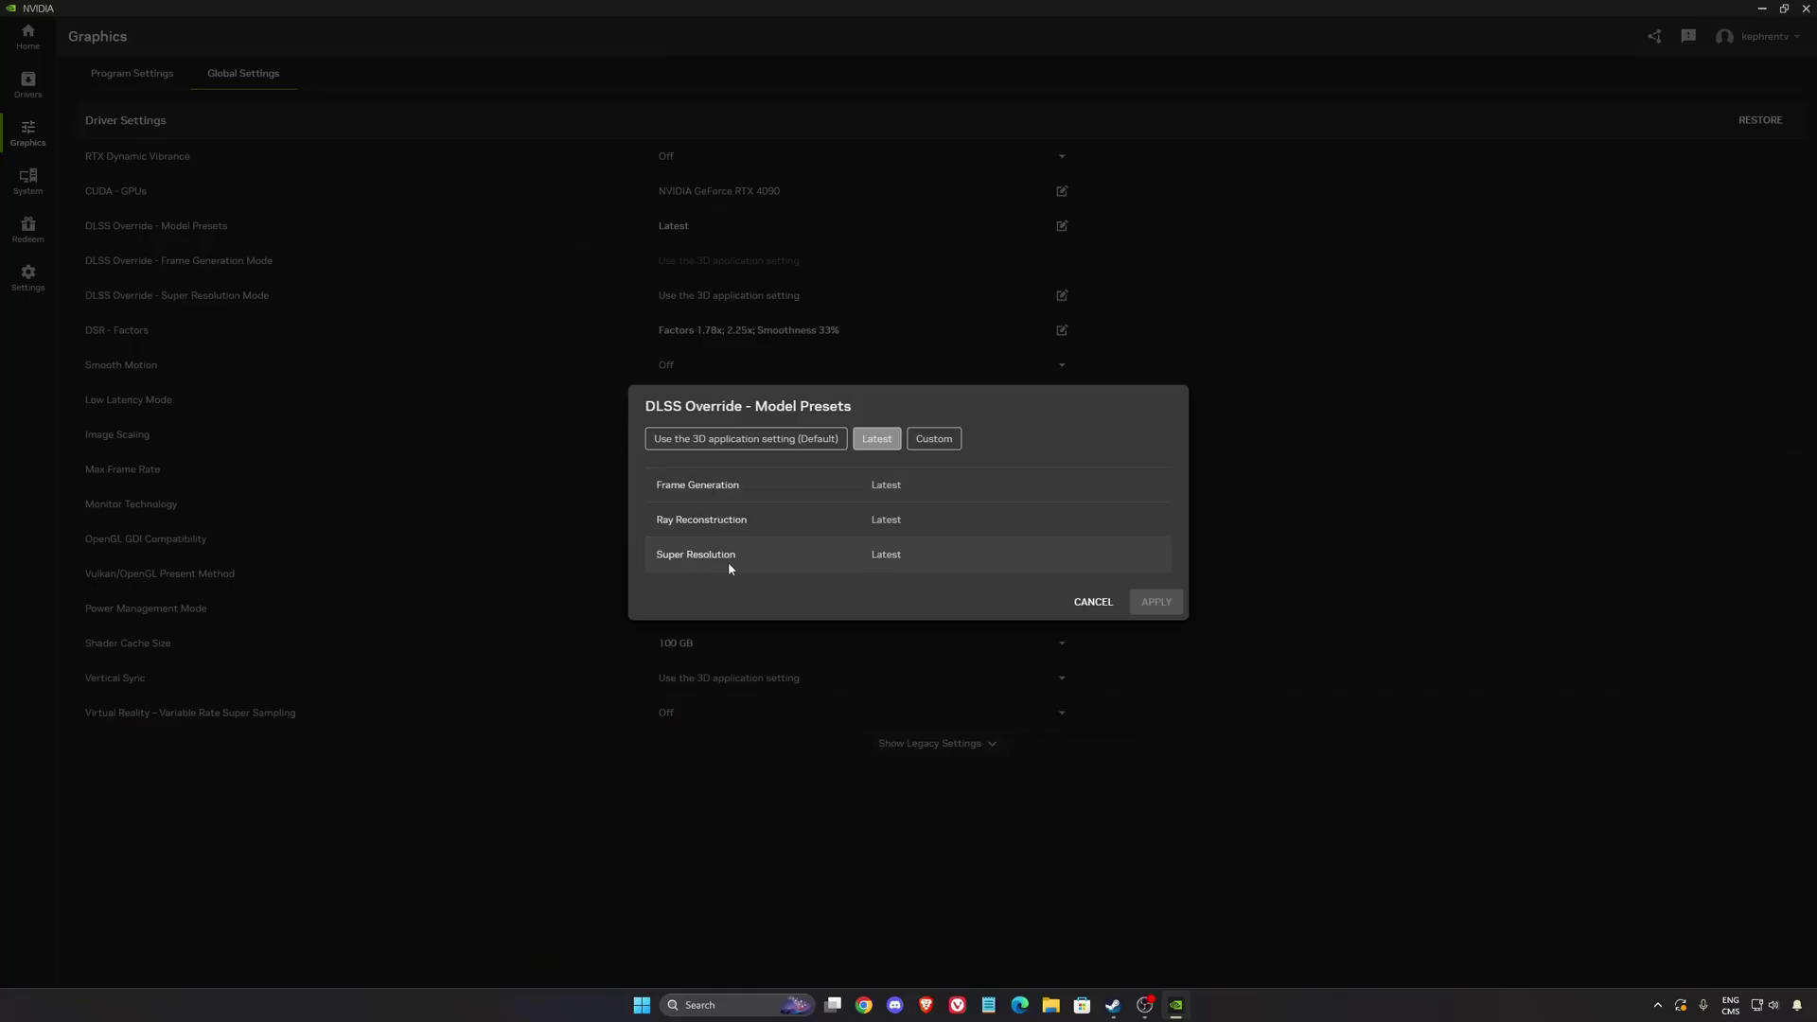
{"action": "left_click", "coordinate": [1078, 602]}
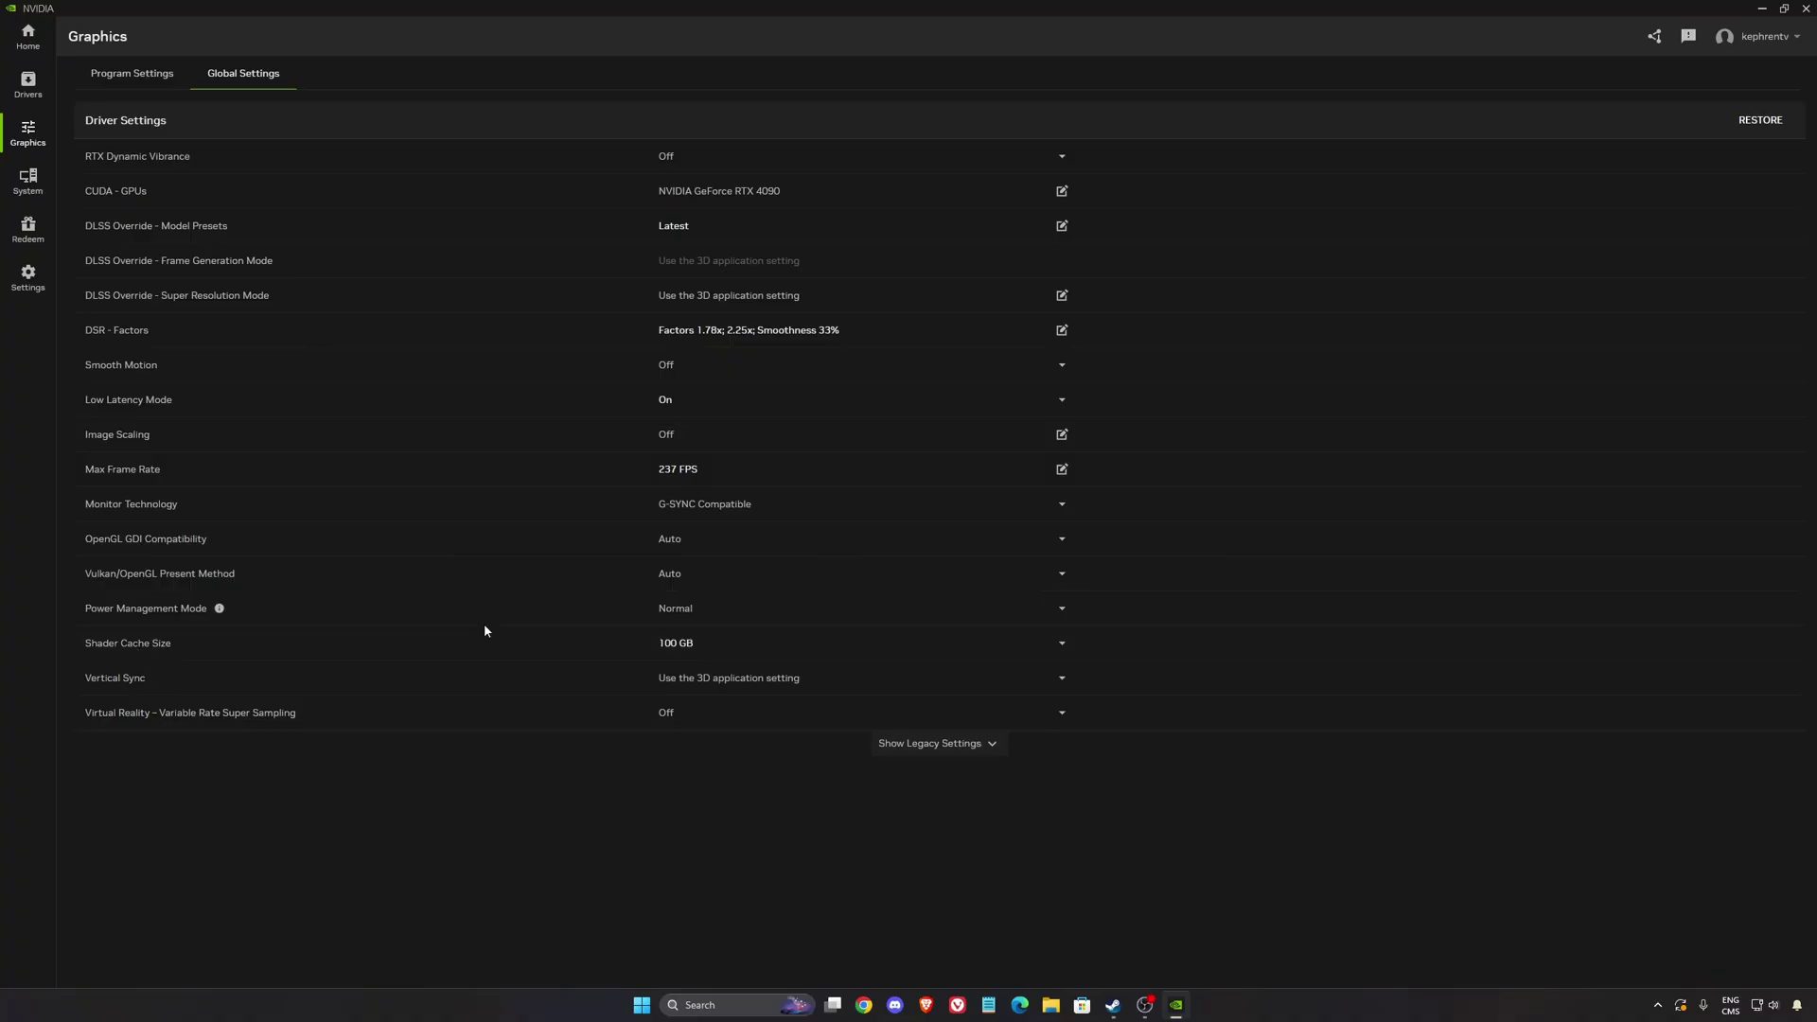
{"action": "left_click", "coordinate": [751, 643]}
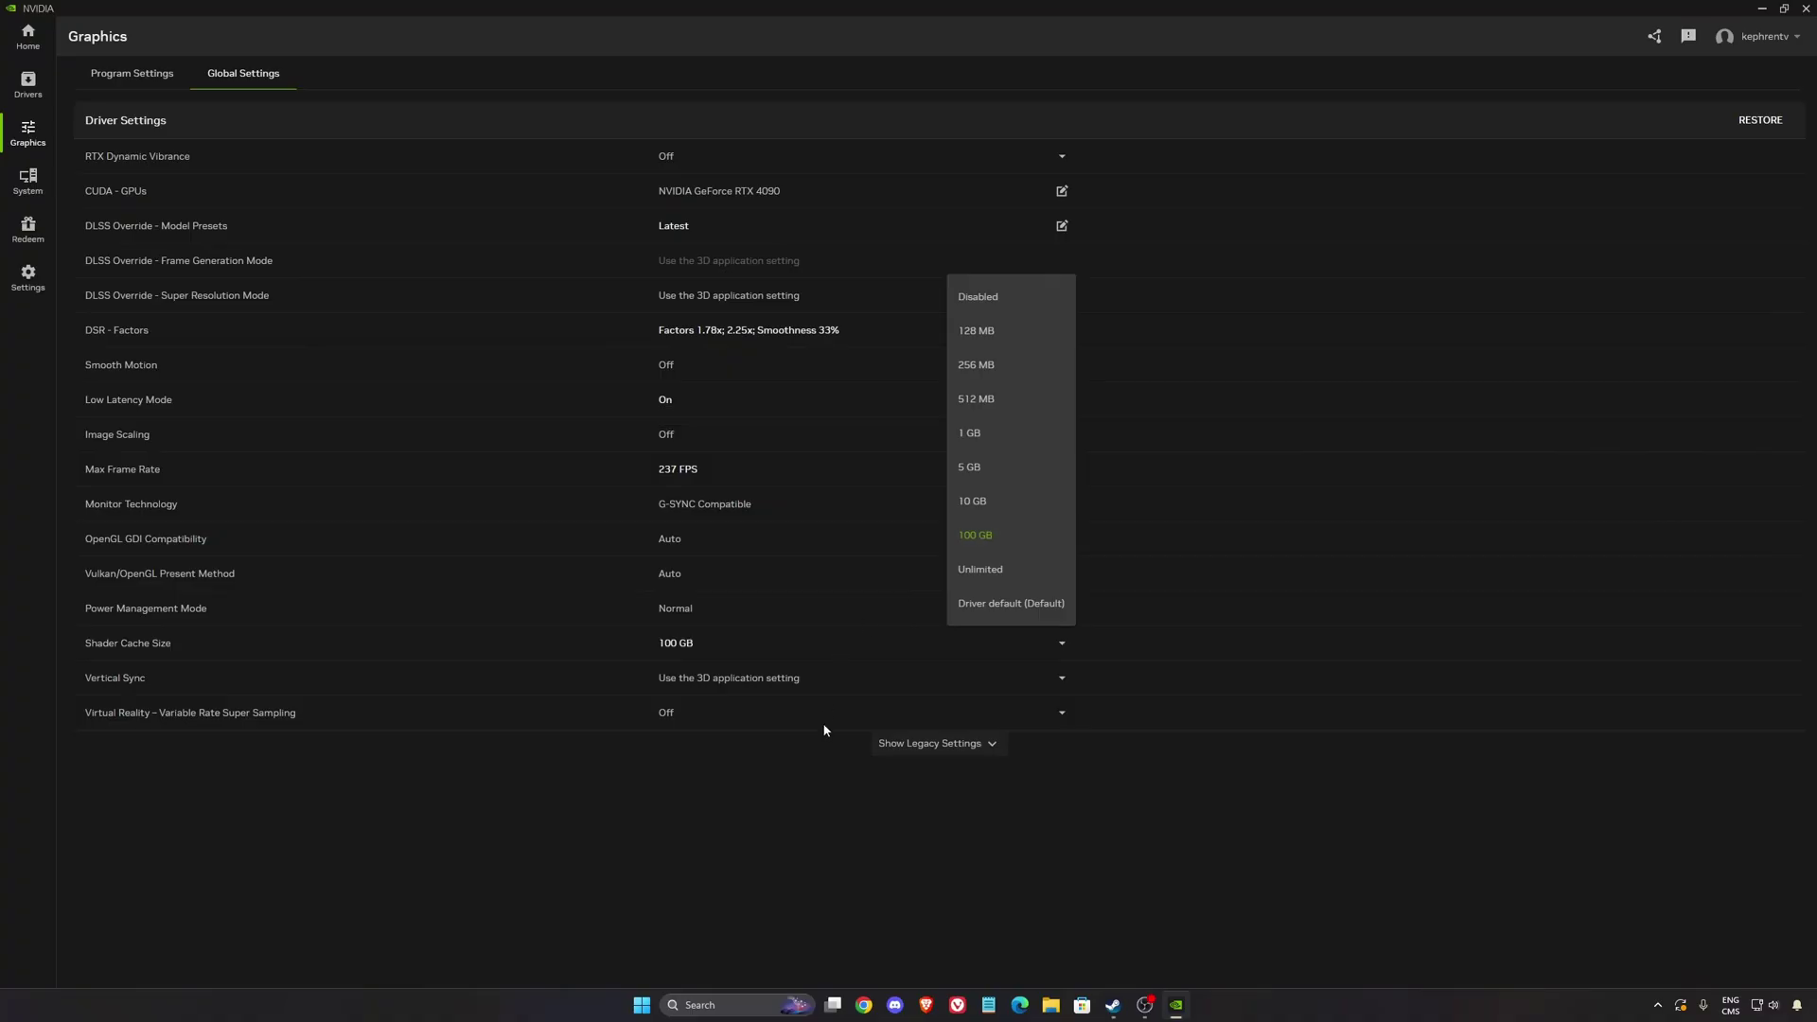
{"action": "left_click", "coordinate": [792, 772]}
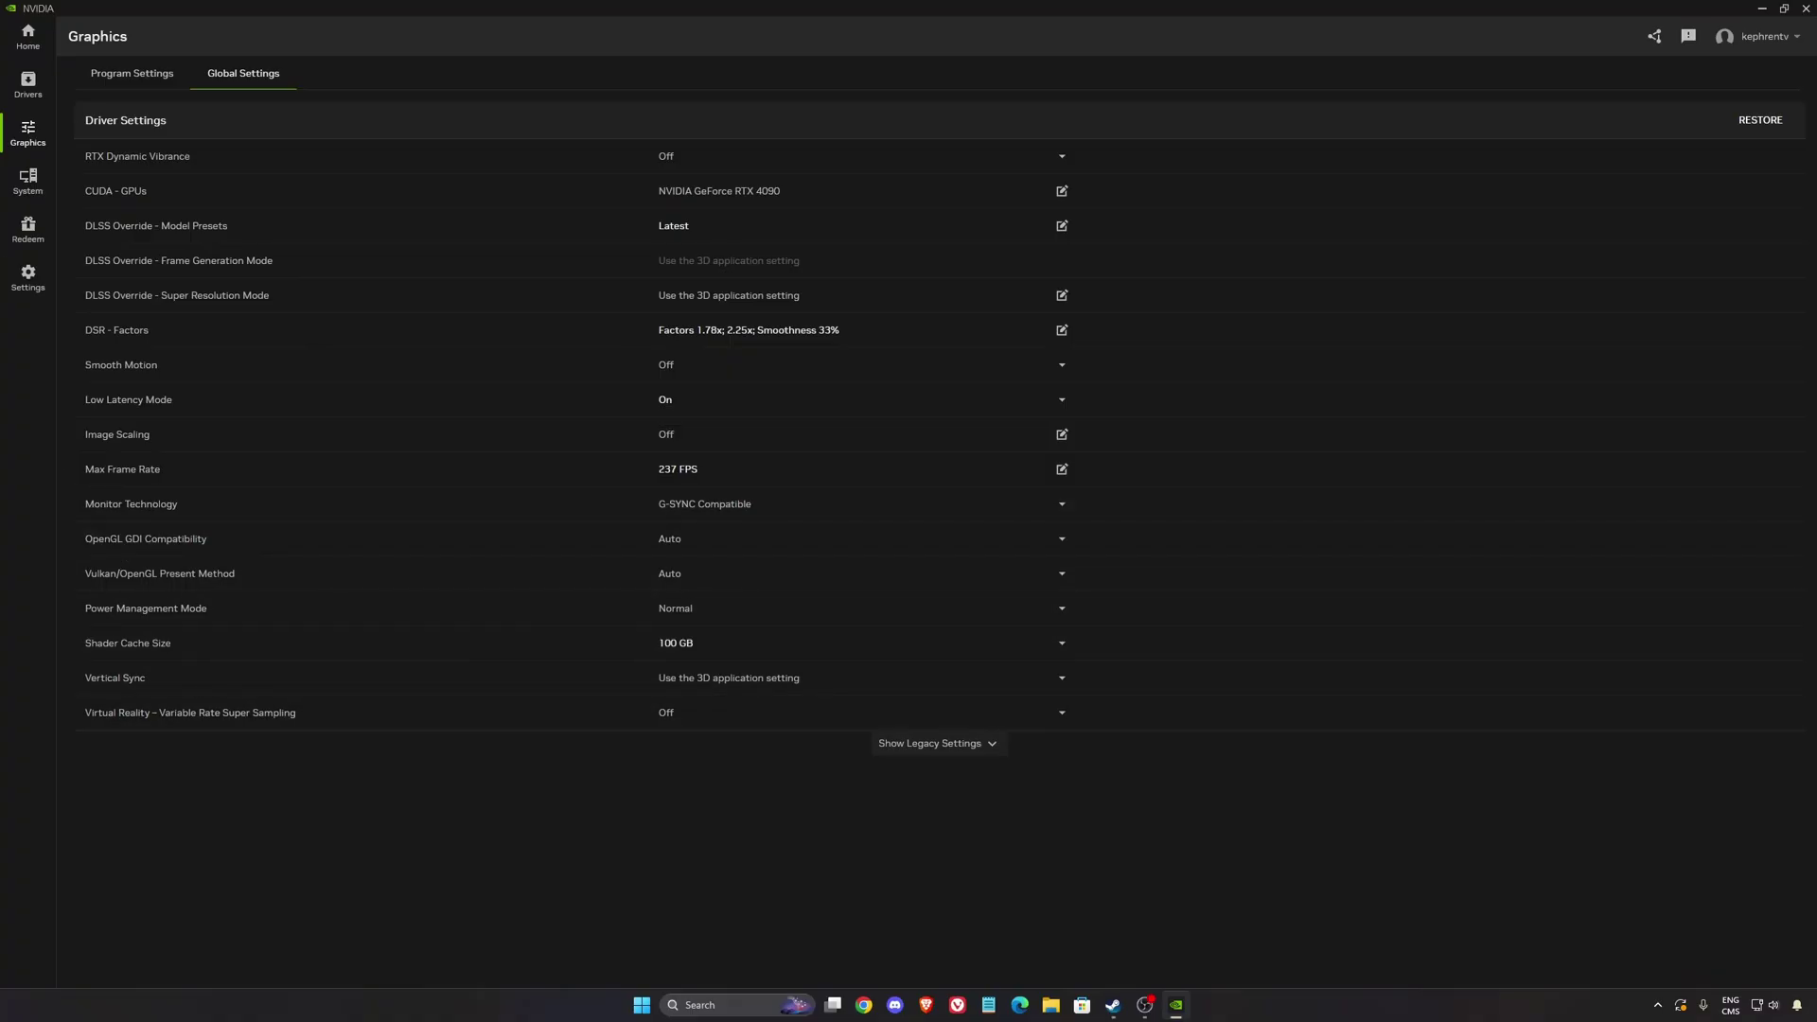
Check the global G-SYNC settings for the displays and leave them without applying changes.
{"action": "left_click", "coordinate": [28, 182]}
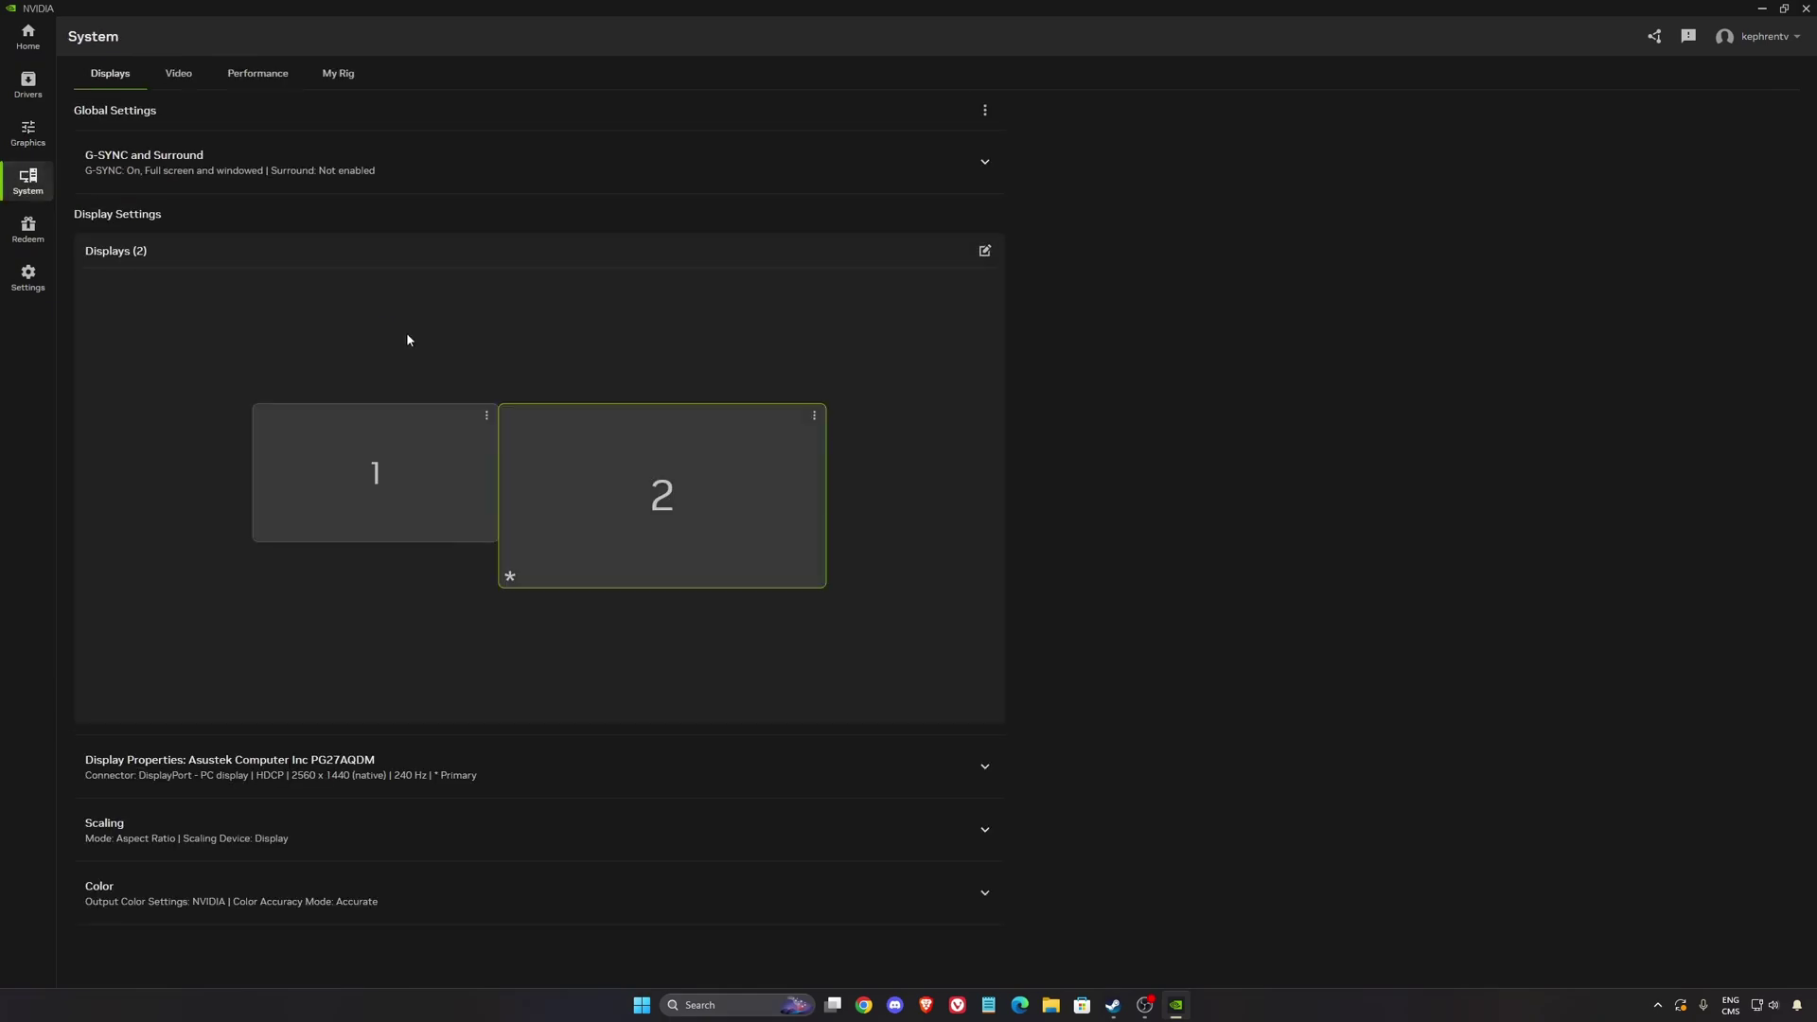
{"action": "left_click", "coordinate": [151, 166]}
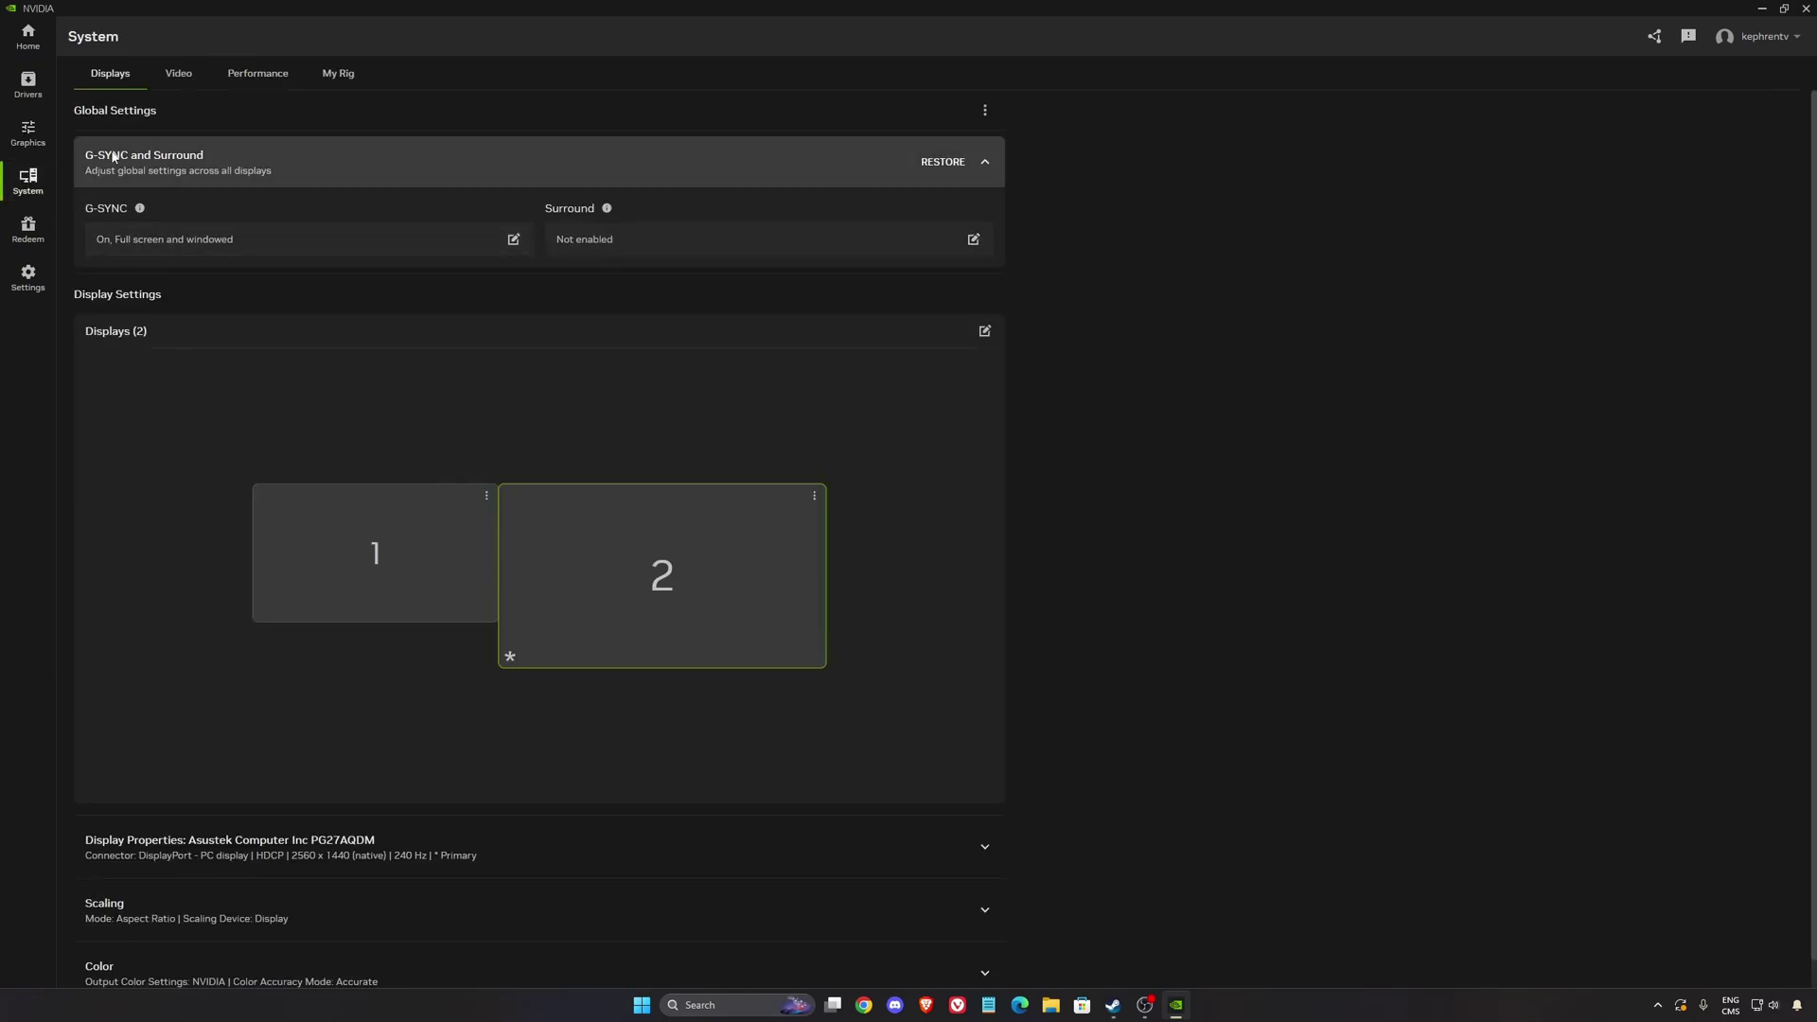
{"action": "left_click", "coordinate": [513, 239]}
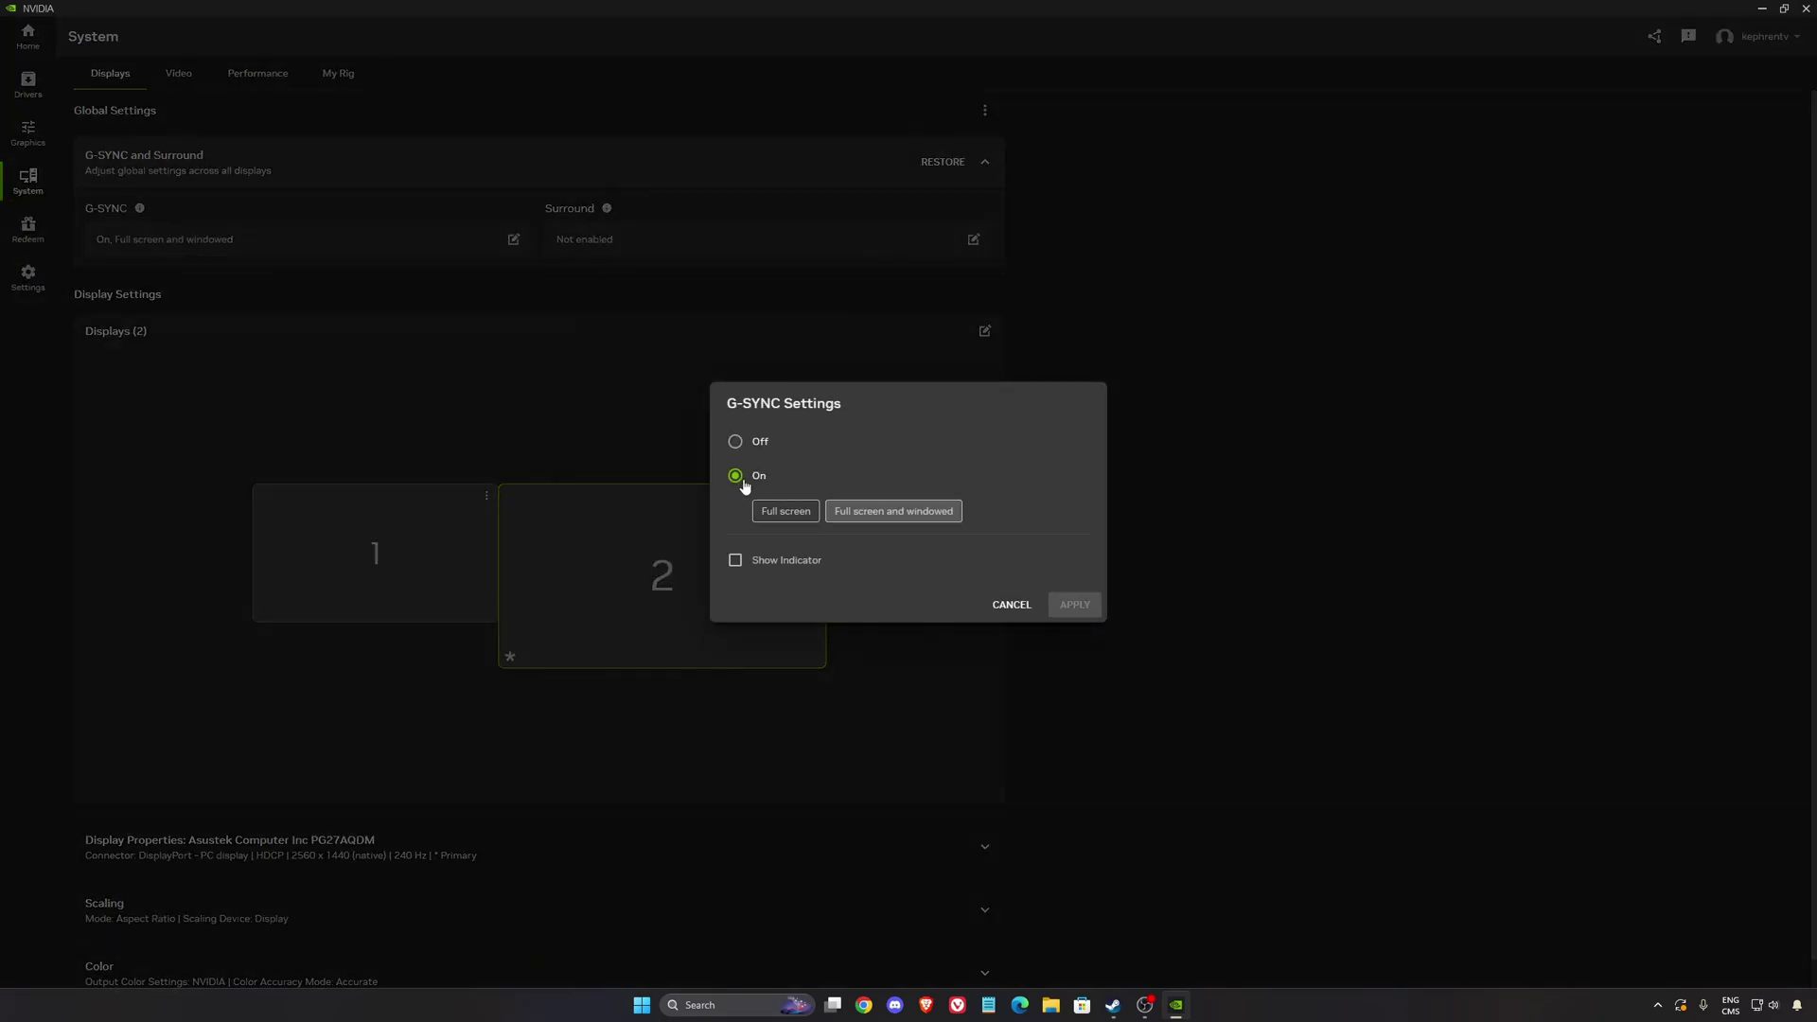
{"action": "left_click", "coordinate": [1011, 606]}
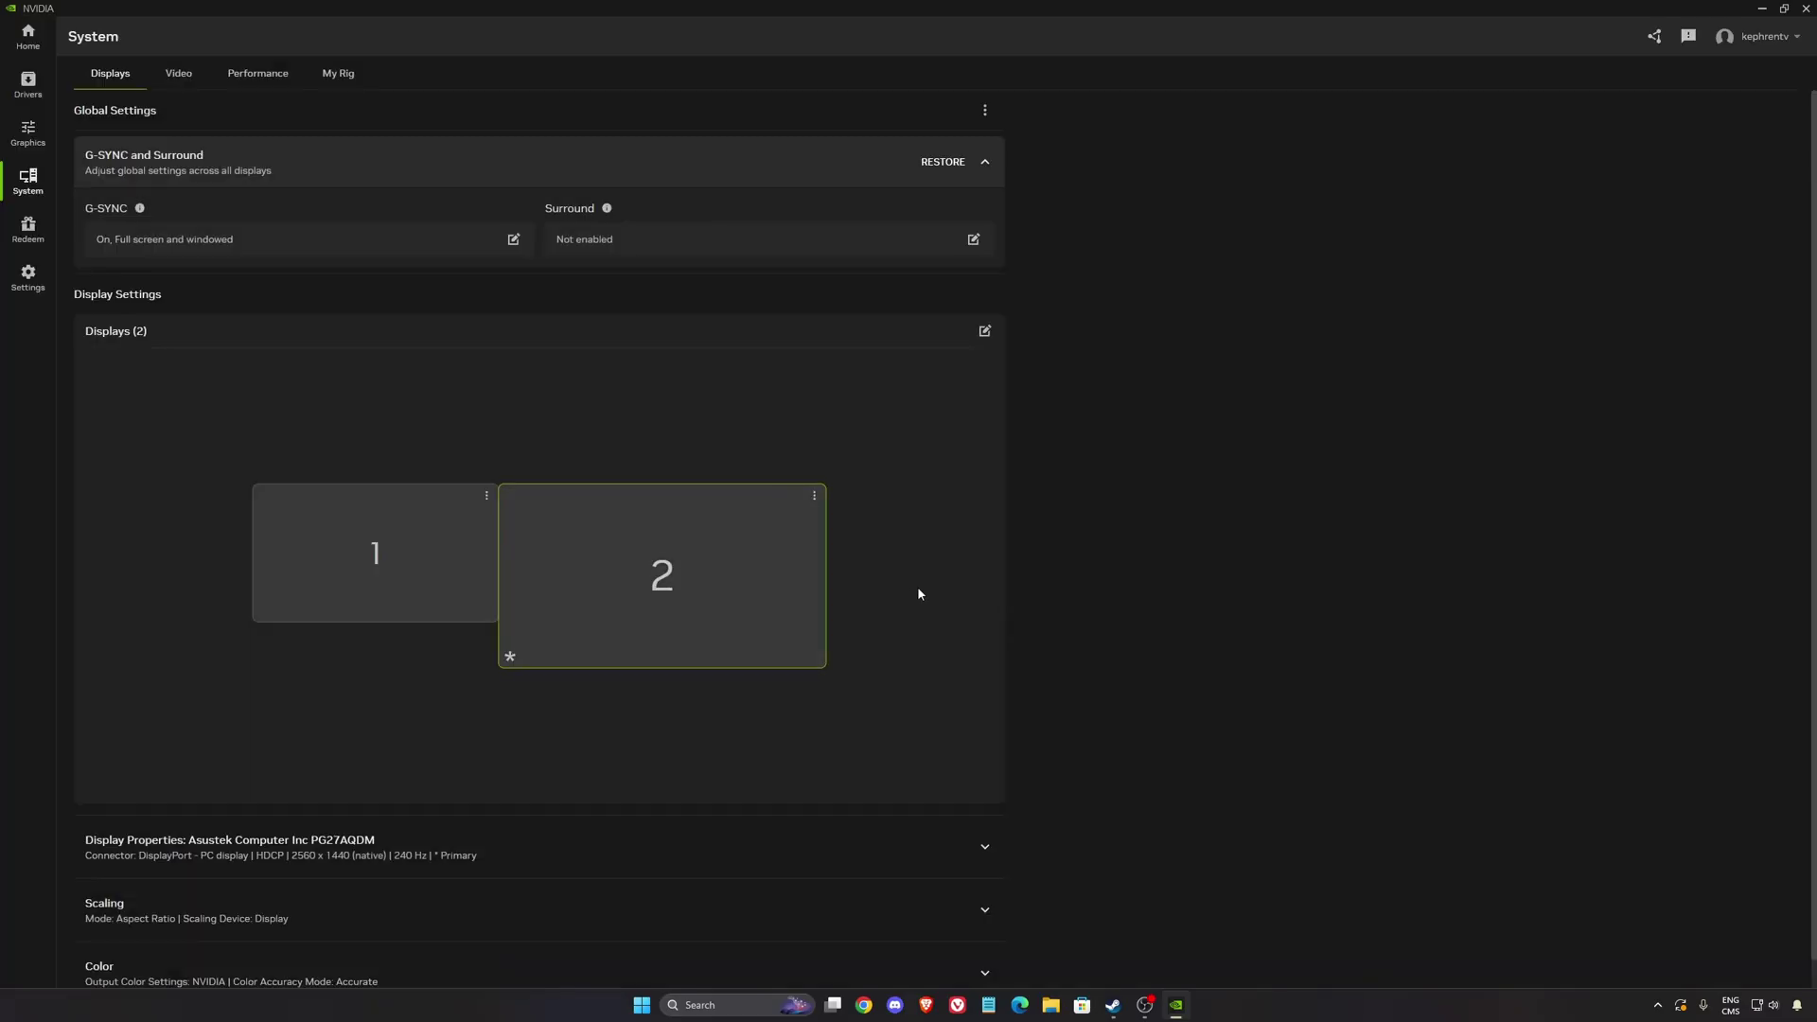
Inspect the primary monitor's display properties, including the available refresh rates.
{"action": "scroll", "coordinate": [917, 591], "scroll_direction": "down", "scroll_amount": 1}
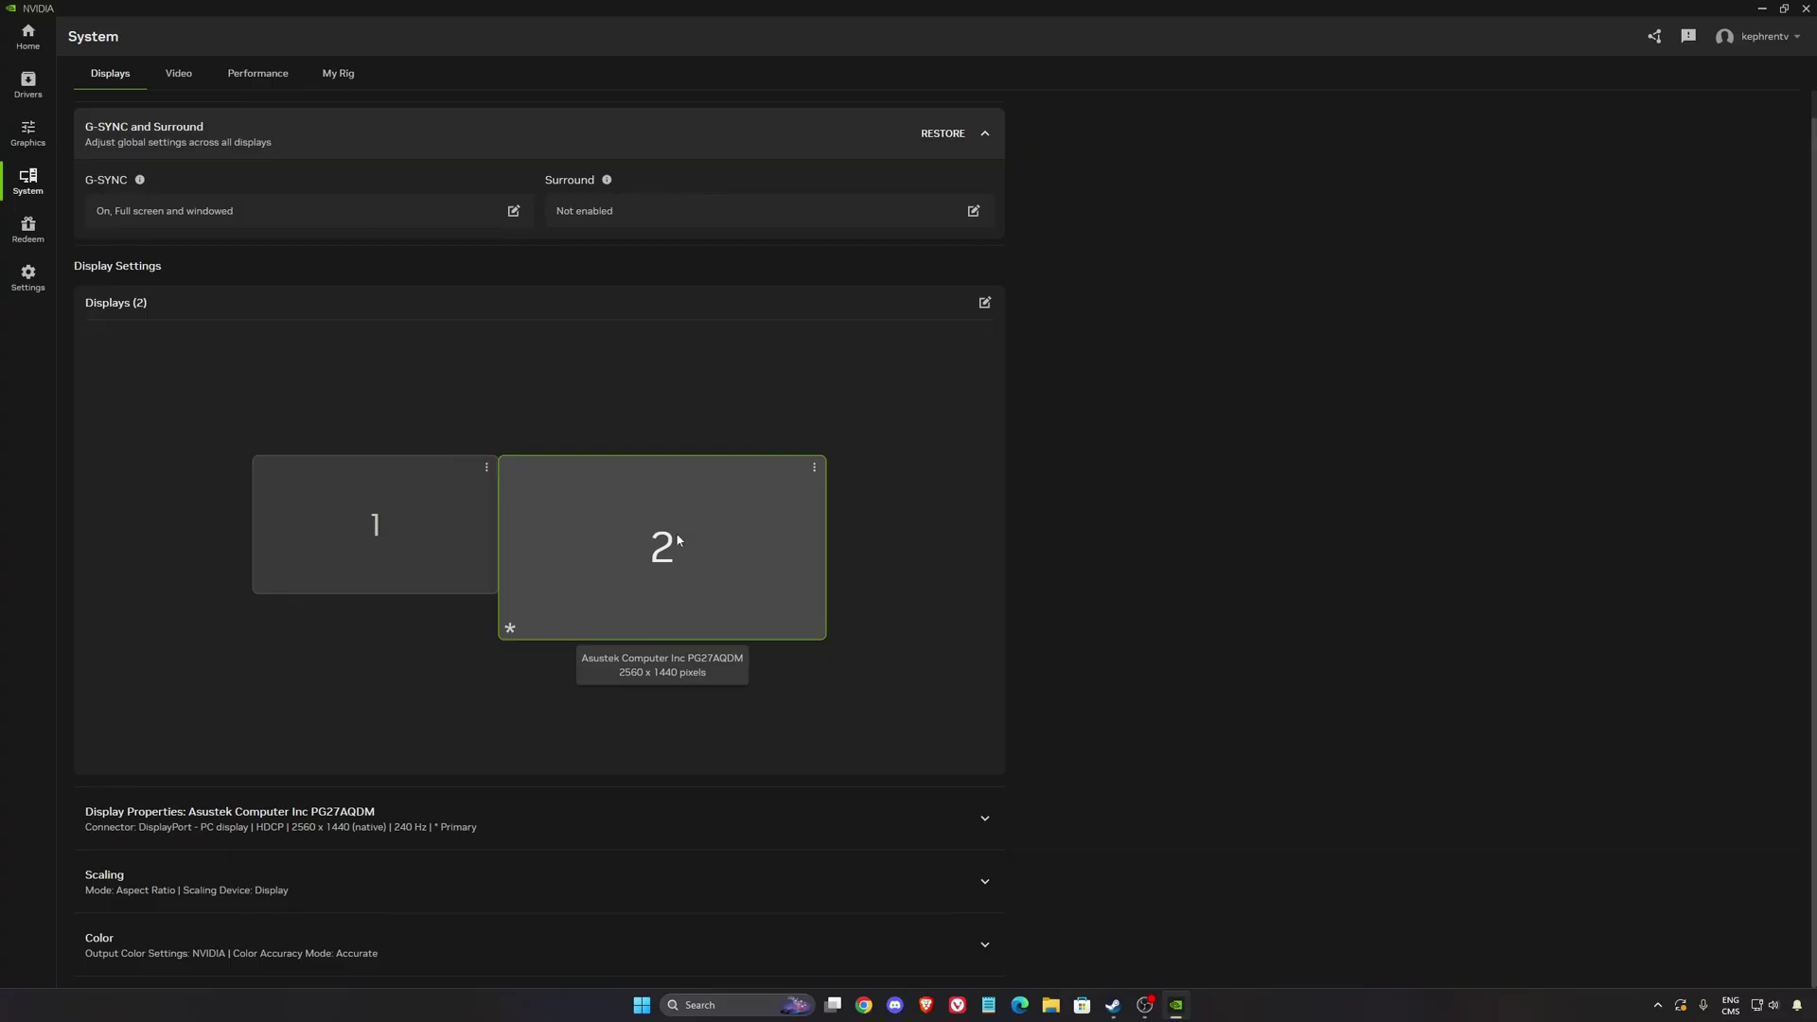
{"action": "left_click", "coordinate": [677, 813]}
{"action": "scroll", "coordinate": [705, 733], "scroll_direction": "down", "scroll_amount": 3}
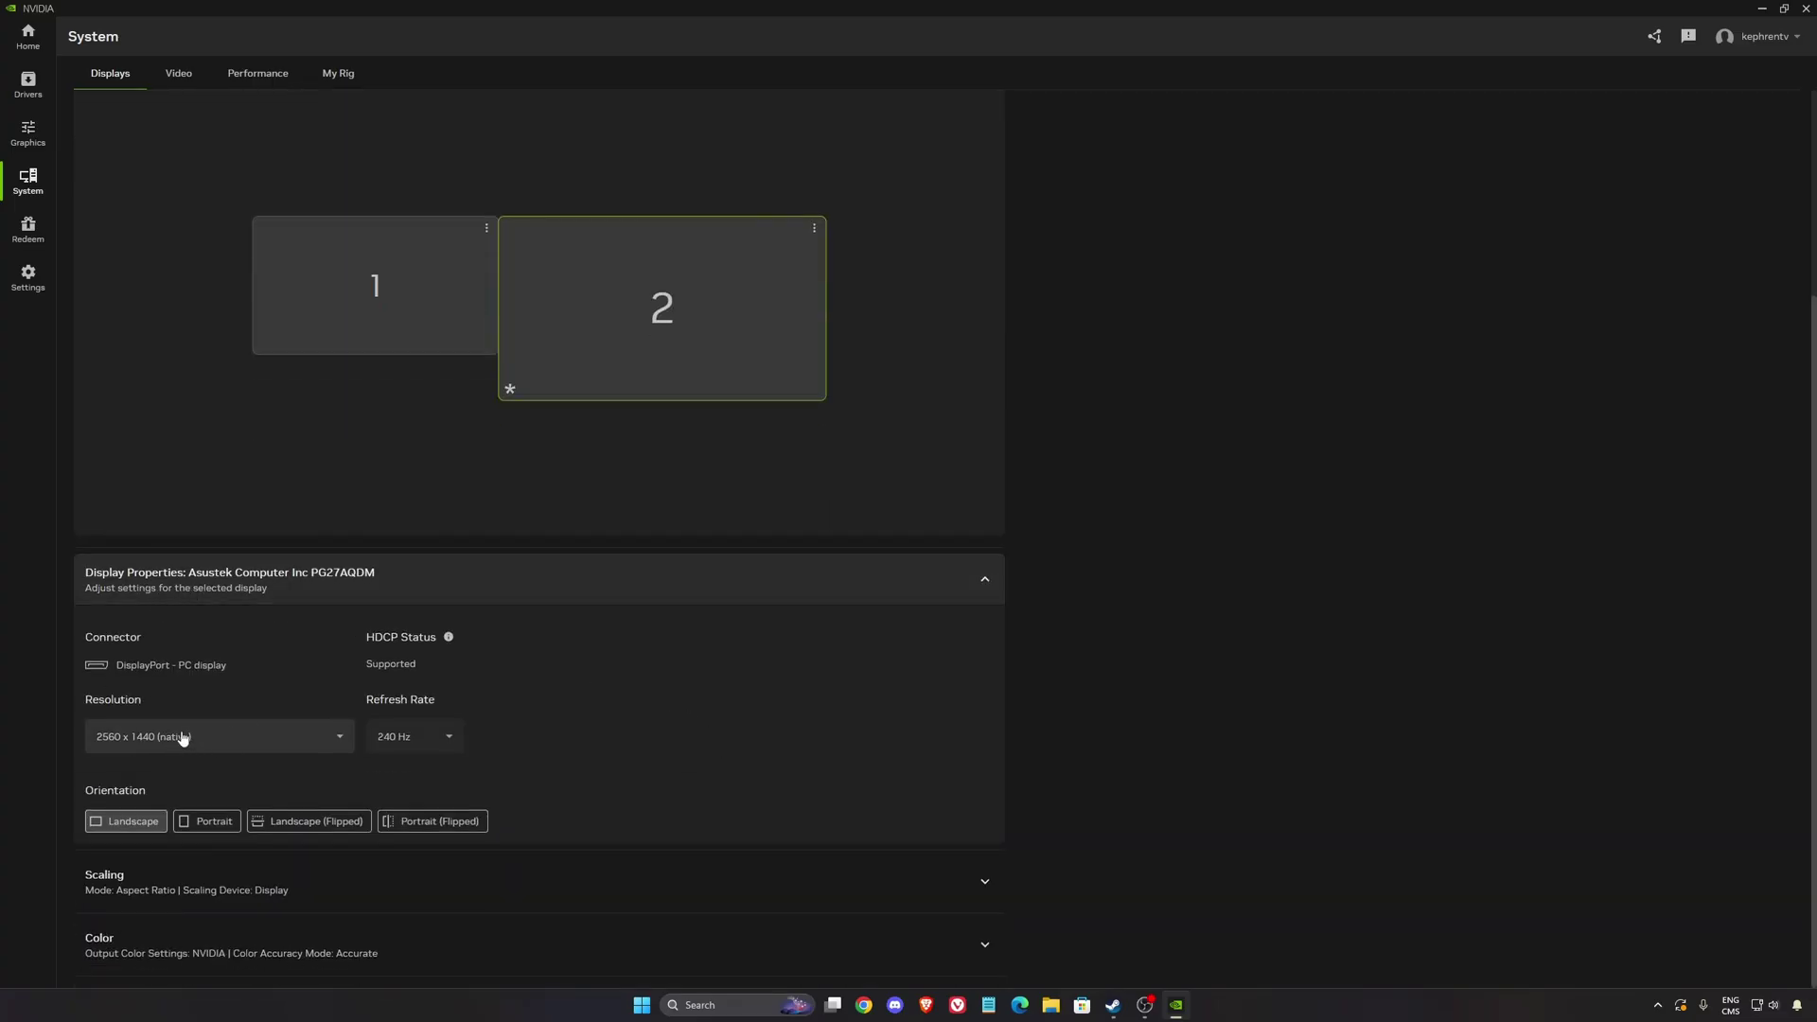
{"action": "left_click", "coordinate": [417, 739]}
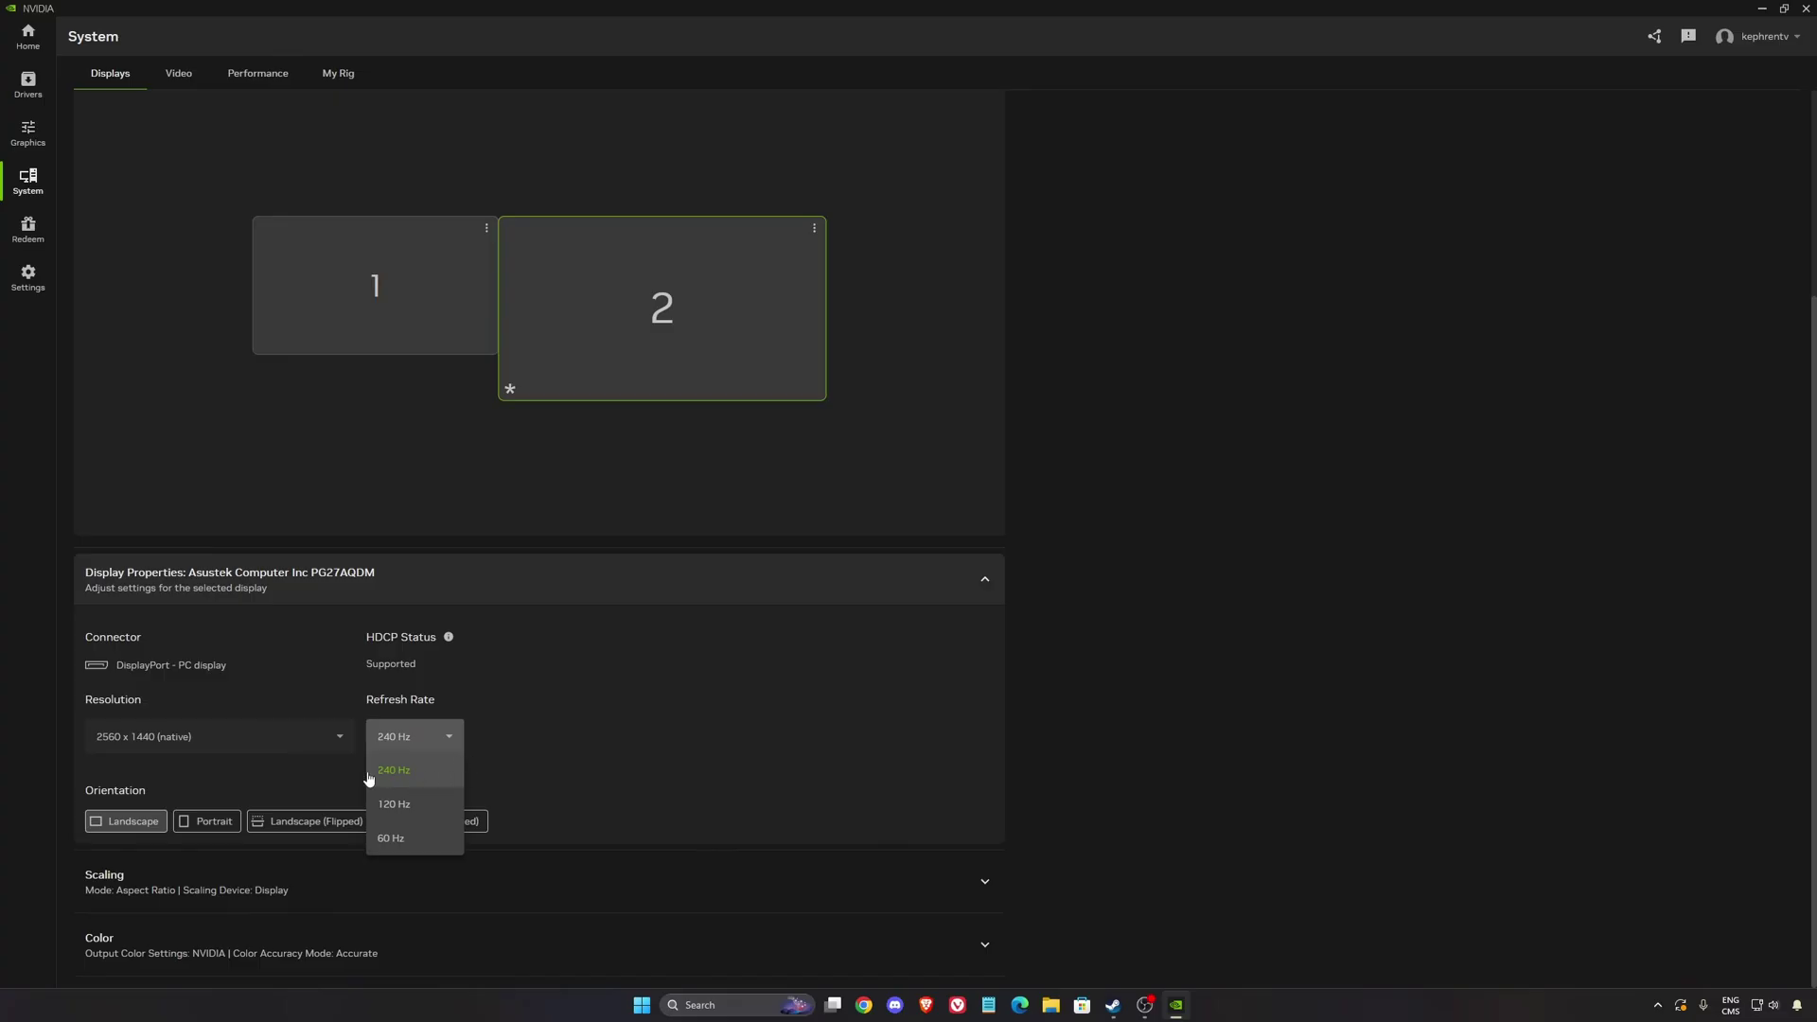
{"action": "left_click", "coordinate": [1103, 702]}
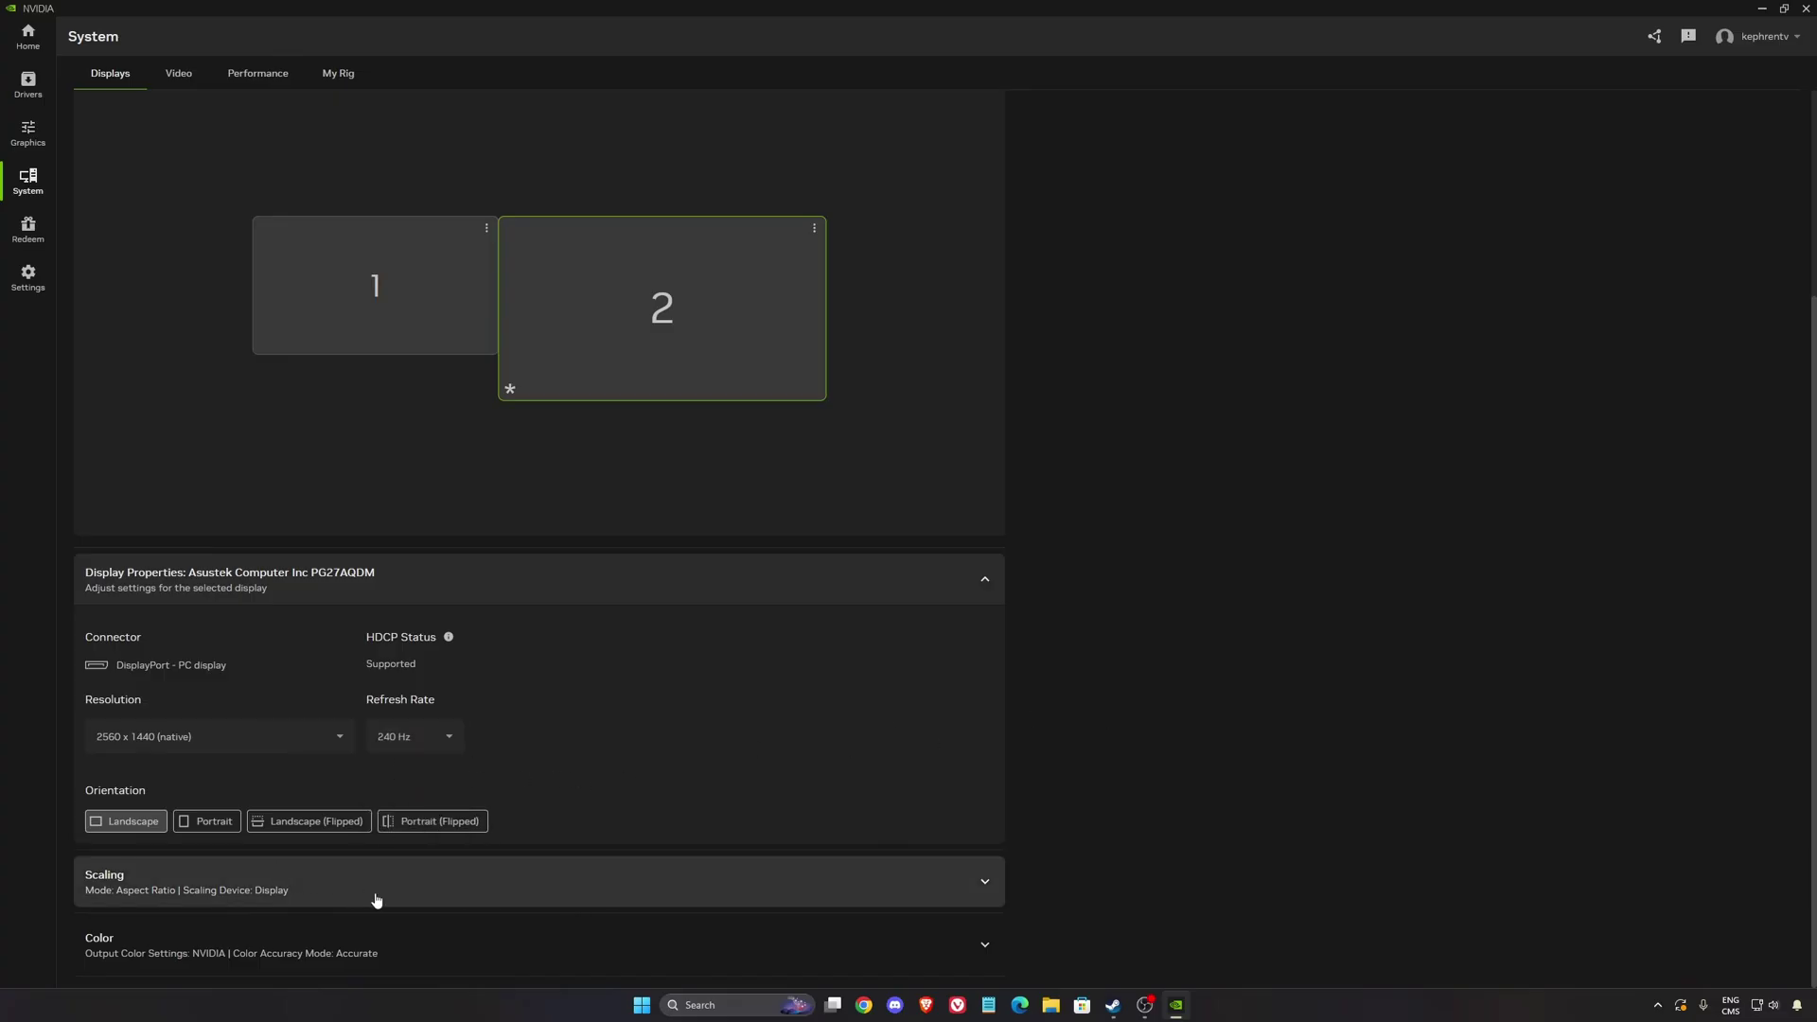
Review the primary monitor's color settings and open the system performance settings.
{"action": "left_click", "coordinate": [379, 944]}
{"action": "scroll", "coordinate": [508, 827], "scroll_direction": "down", "scroll_amount": 6}
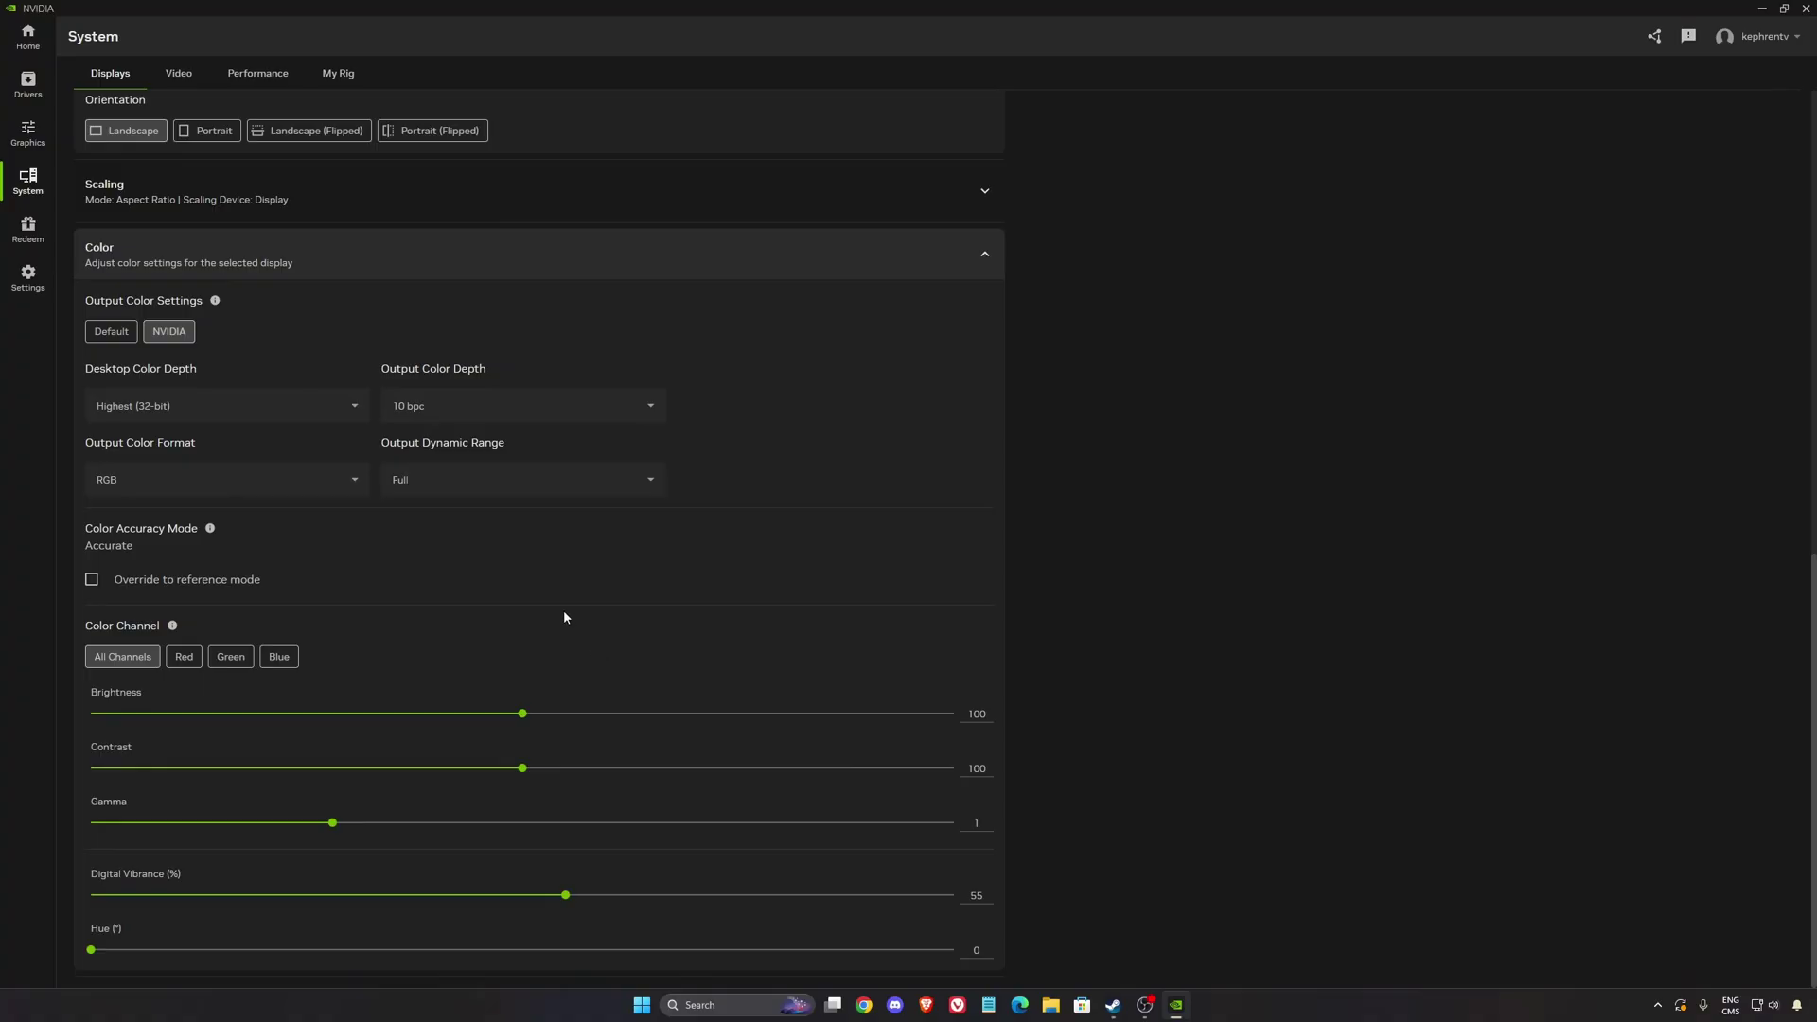
{"action": "left_click", "coordinate": [257, 73]}
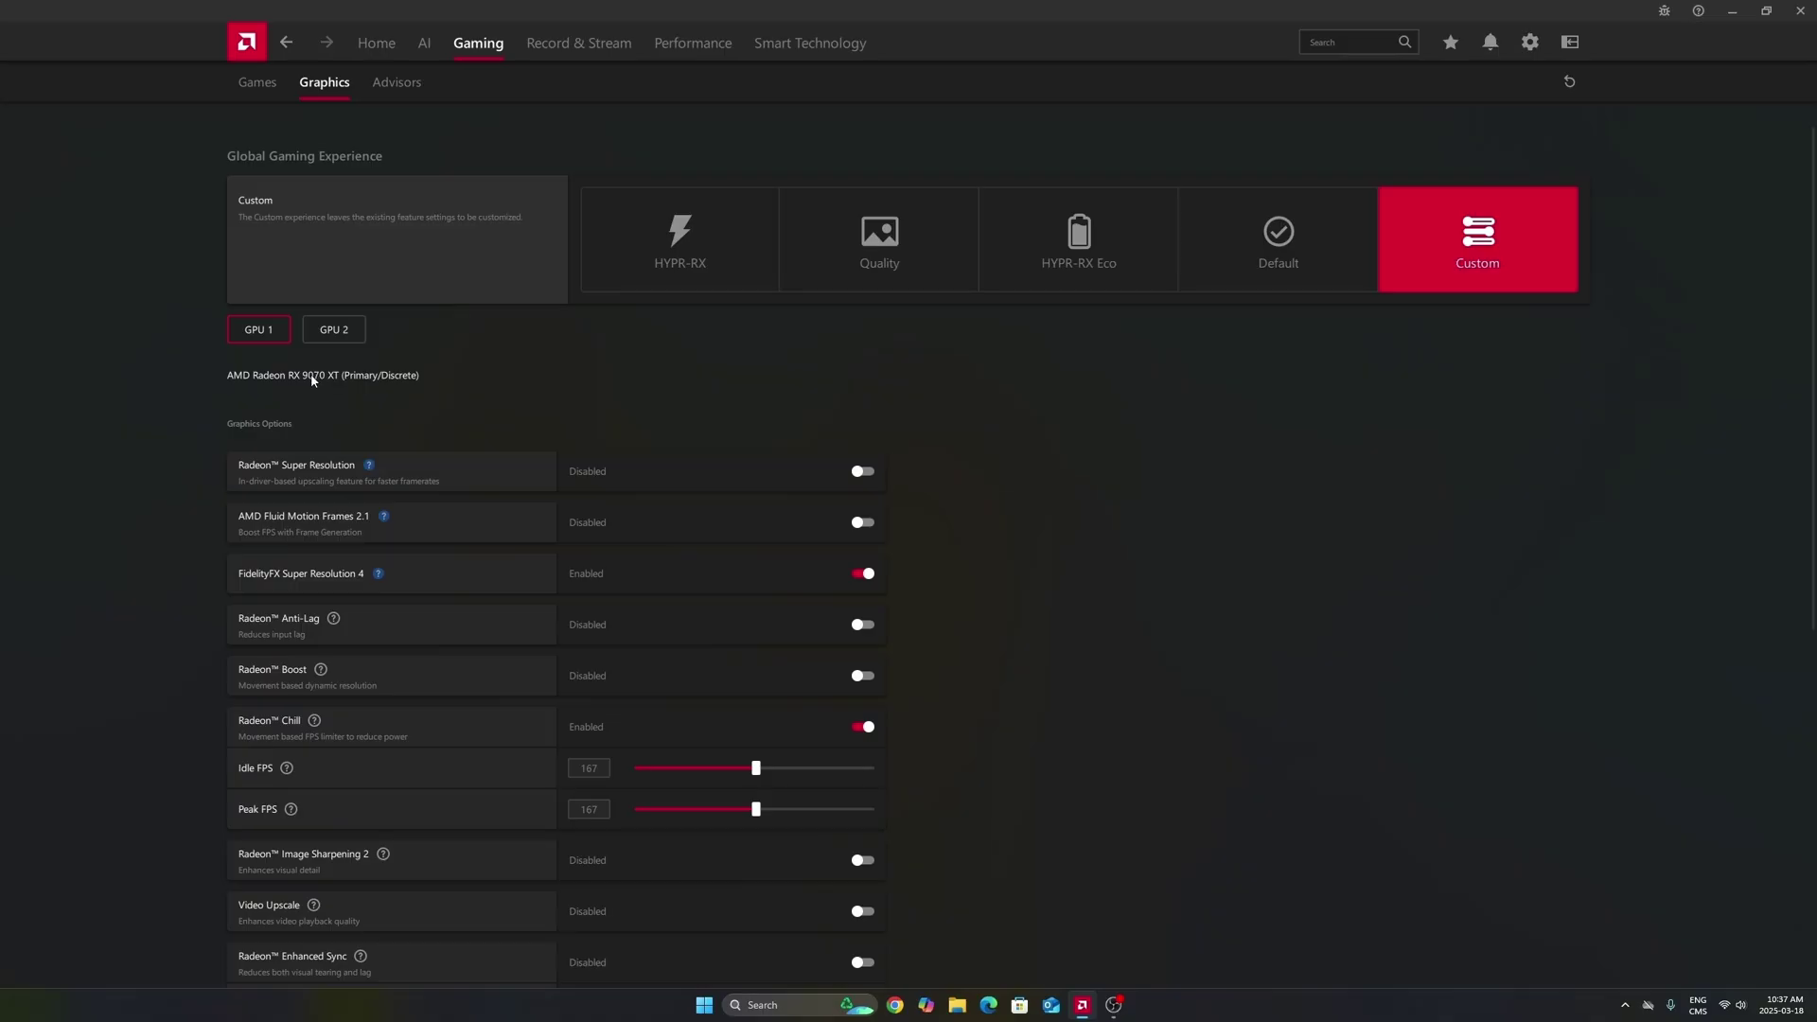
Compare the AMD graphics options of GPU 2 and GPU 1, ending on GPU 1's options.
{"action": "left_click", "coordinate": [327, 328]}
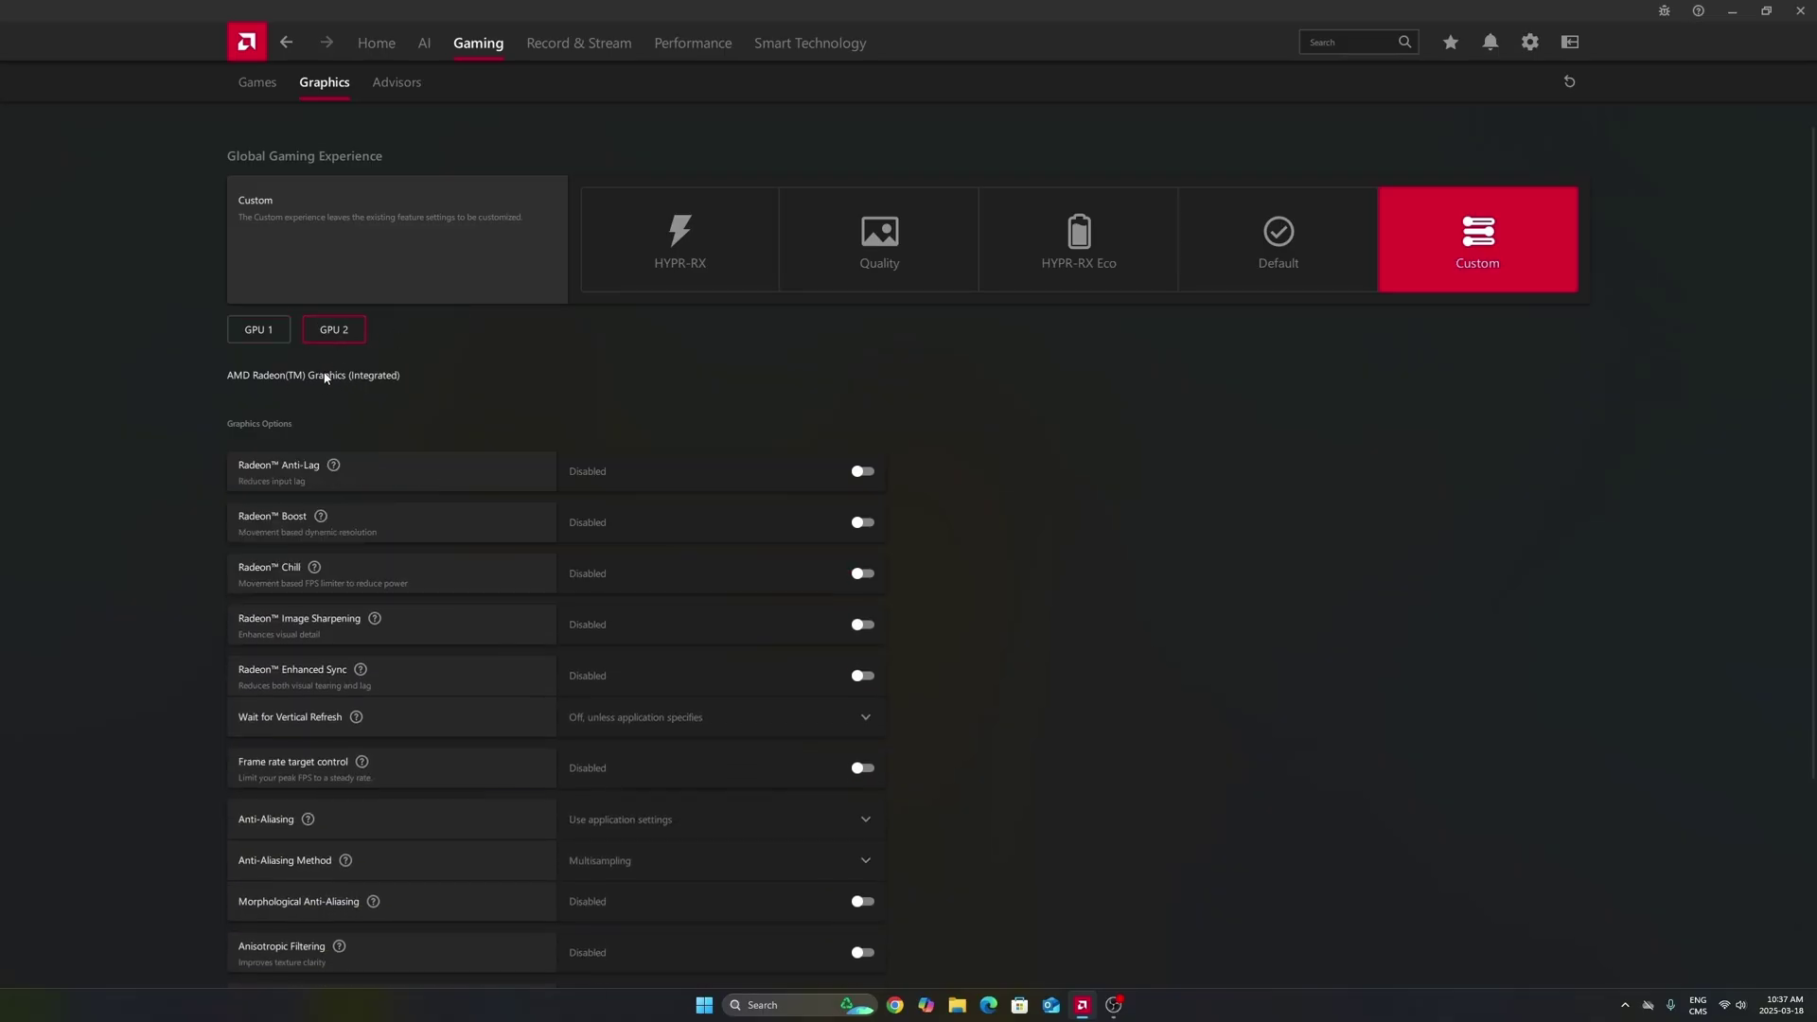
{"action": "left_click", "coordinate": [270, 331]}
{"action": "left_click", "coordinate": [336, 329]}
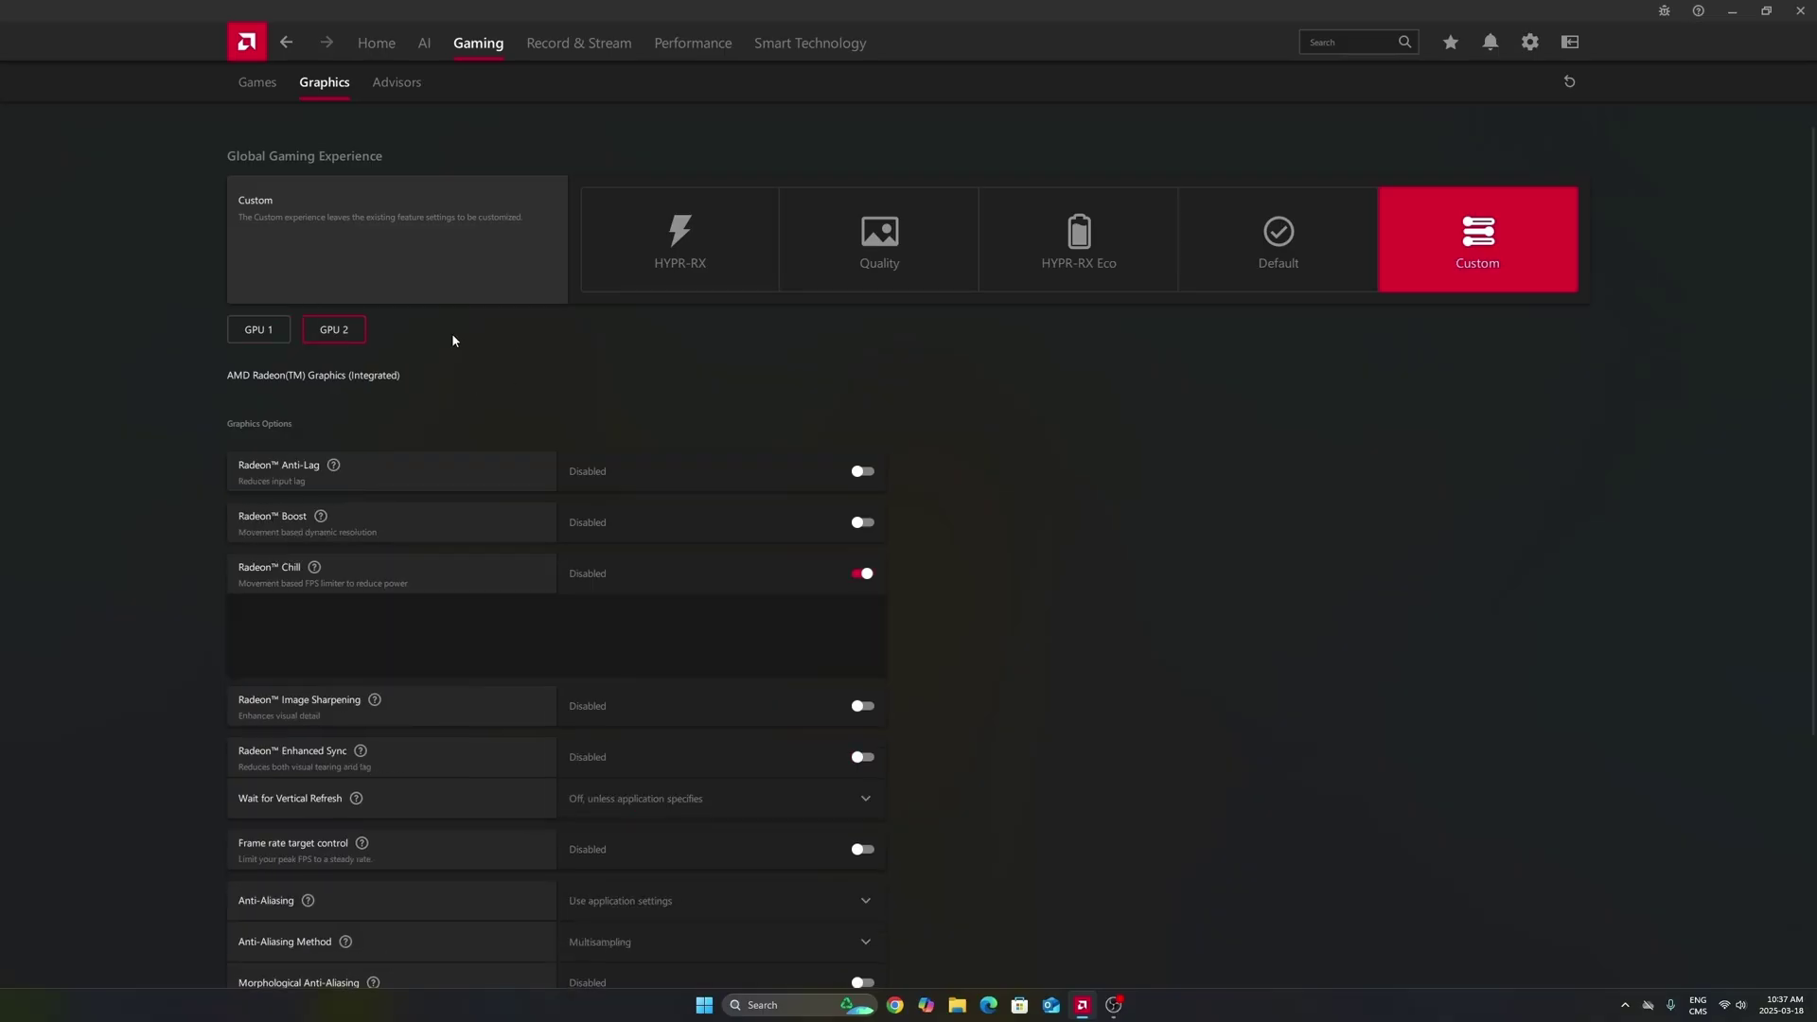
{"action": "left_click", "coordinate": [277, 331]}
{"action": "scroll", "coordinate": [1051, 478], "scroll_direction": "down", "scroll_amount": 1}
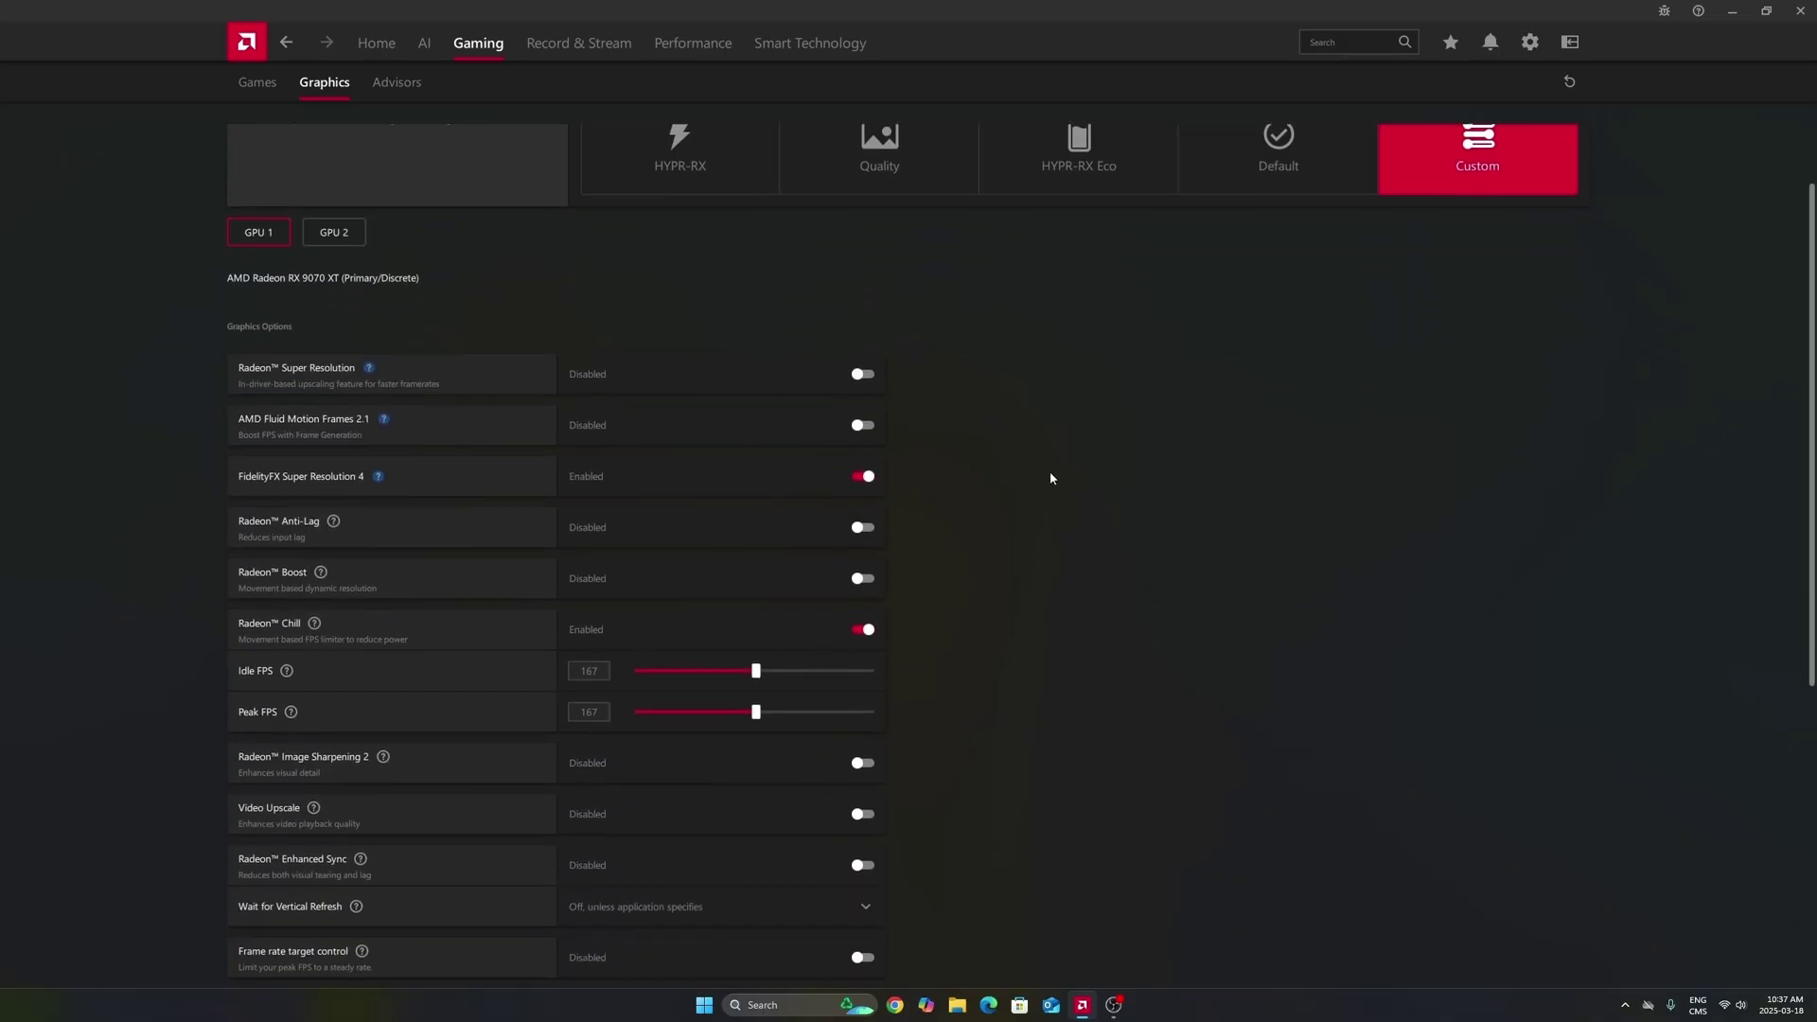
Review GPU 1's AMD graphics options, including upscaling, latency, frame rate, sync and anti-aliasing settings.
{"action": "mouse_move", "coordinate": [327, 435]}
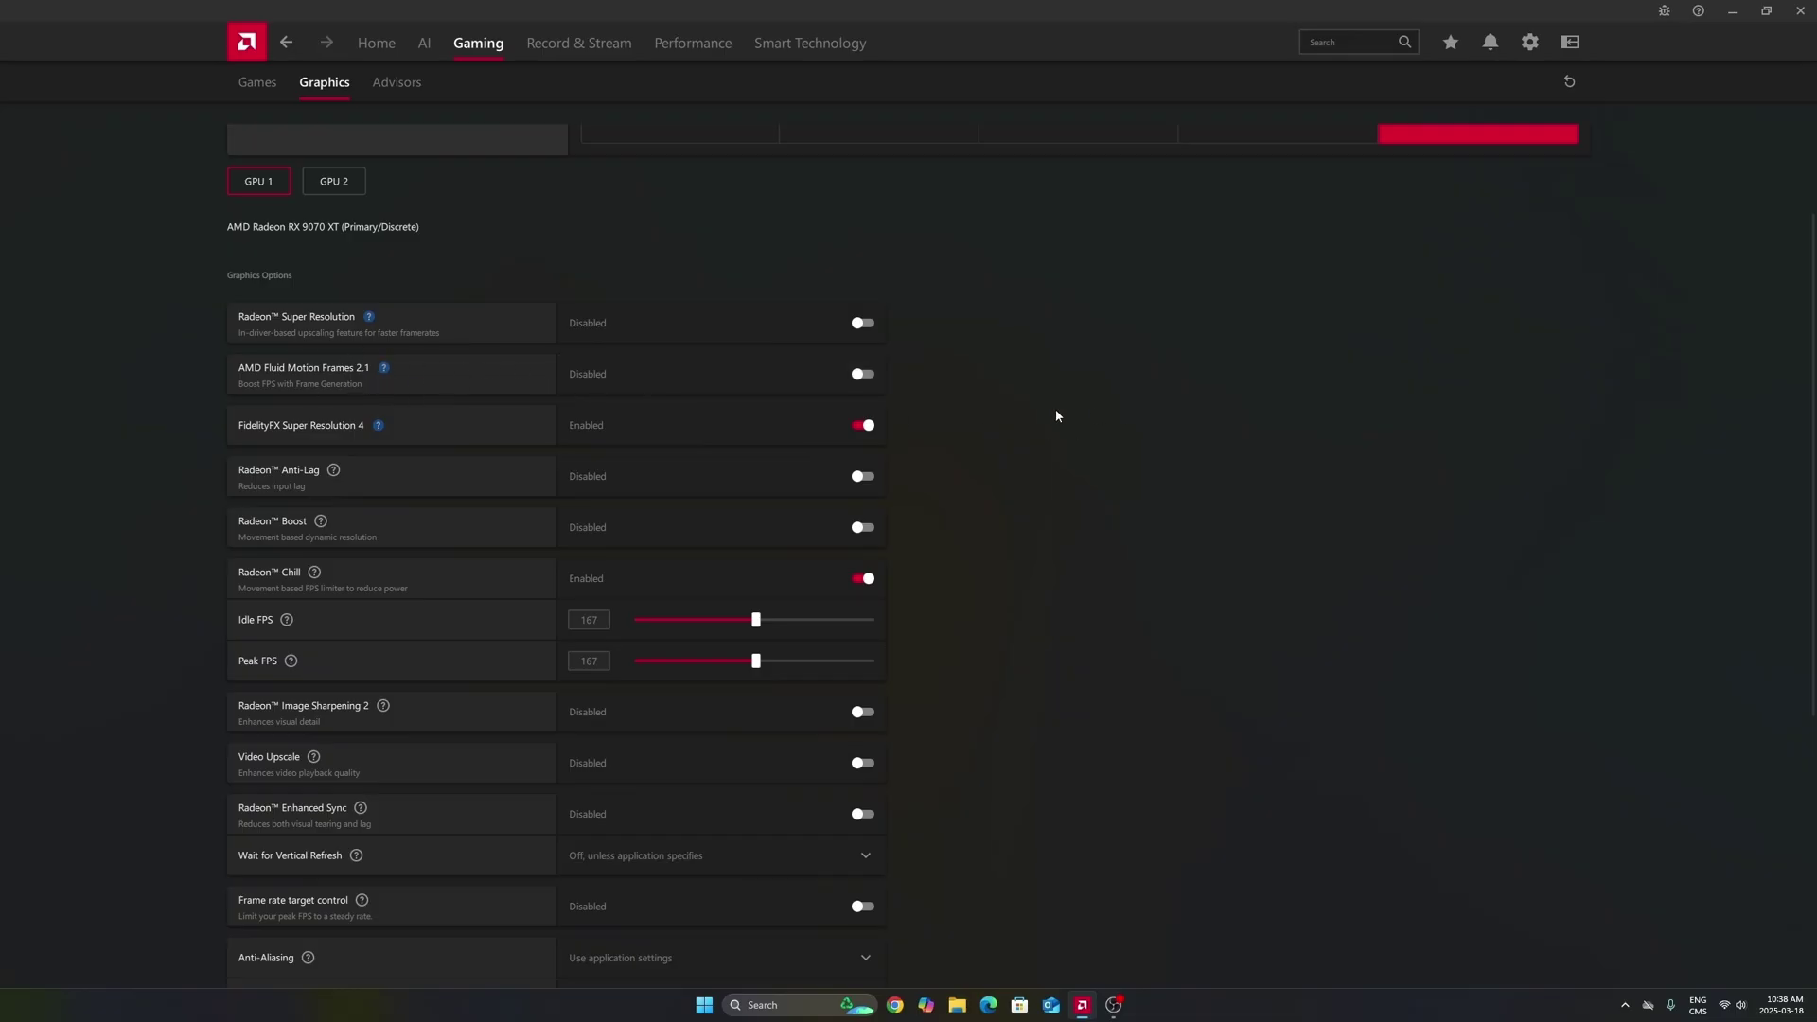
{"action": "scroll", "coordinate": [1041, 414], "scroll_direction": "down", "scroll_amount": 3}
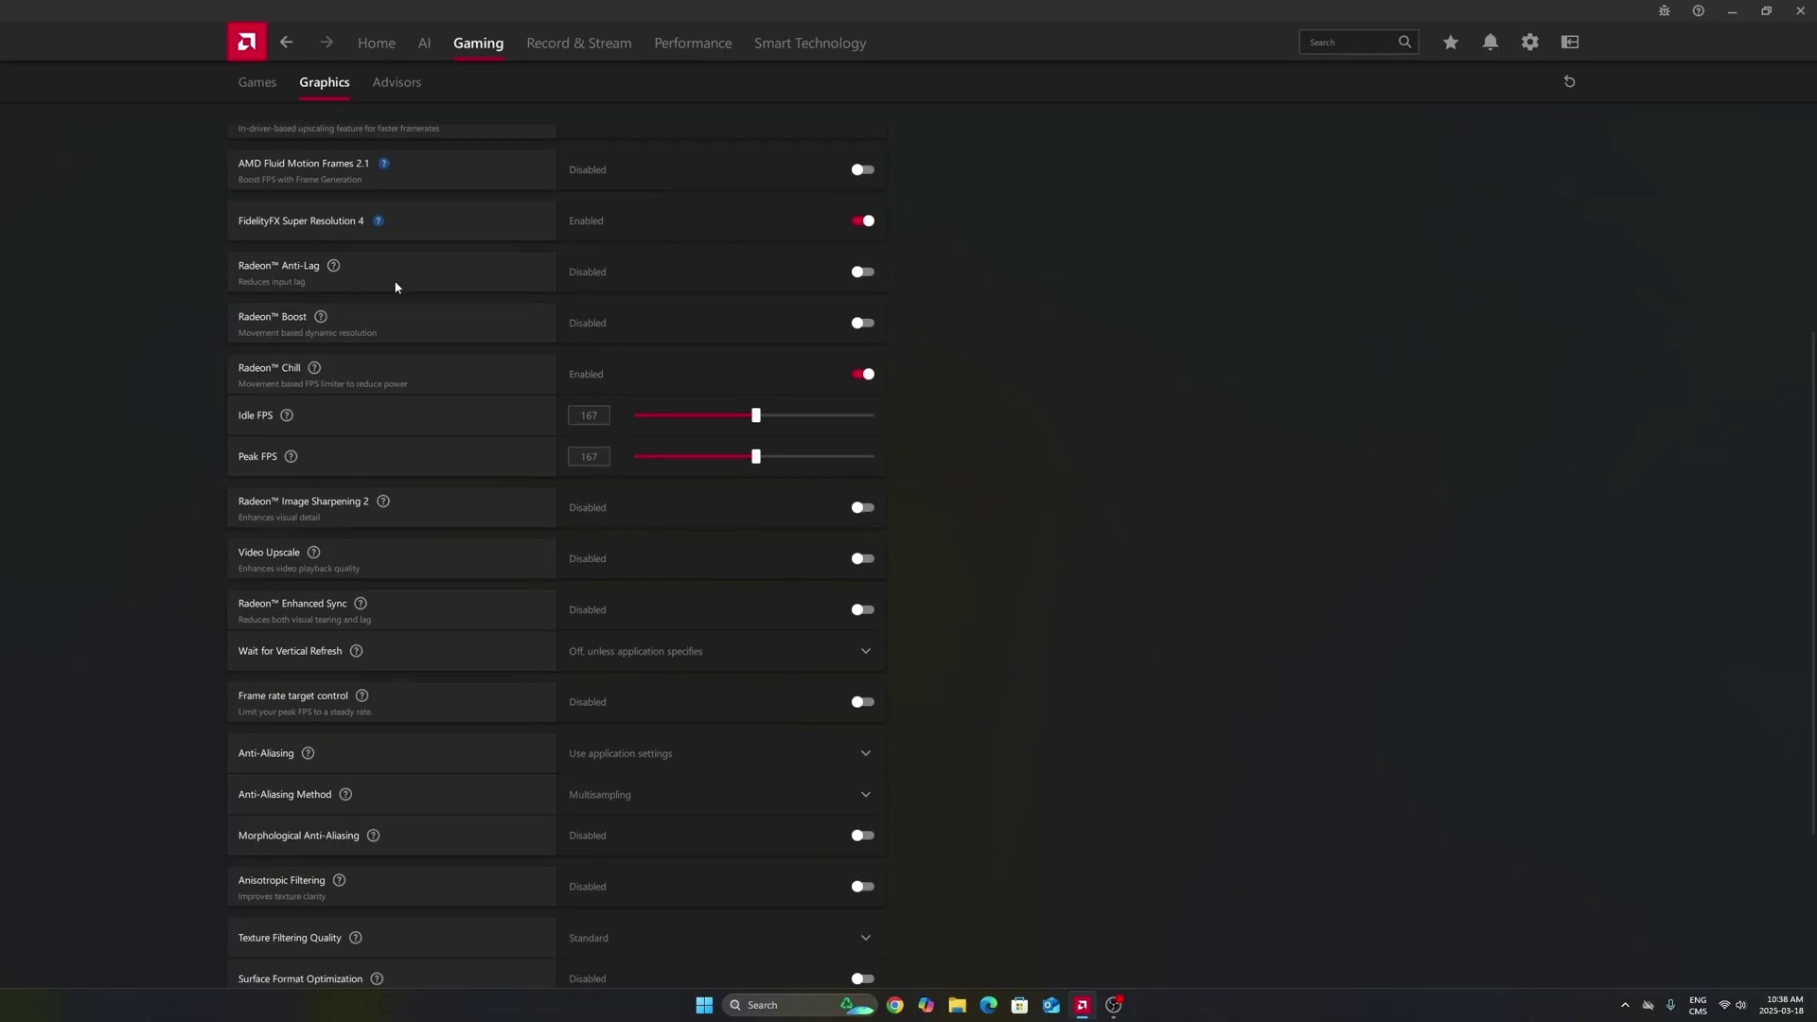
{"action": "scroll", "coordinate": [798, 268], "scroll_direction": "down", "scroll_amount": 1}
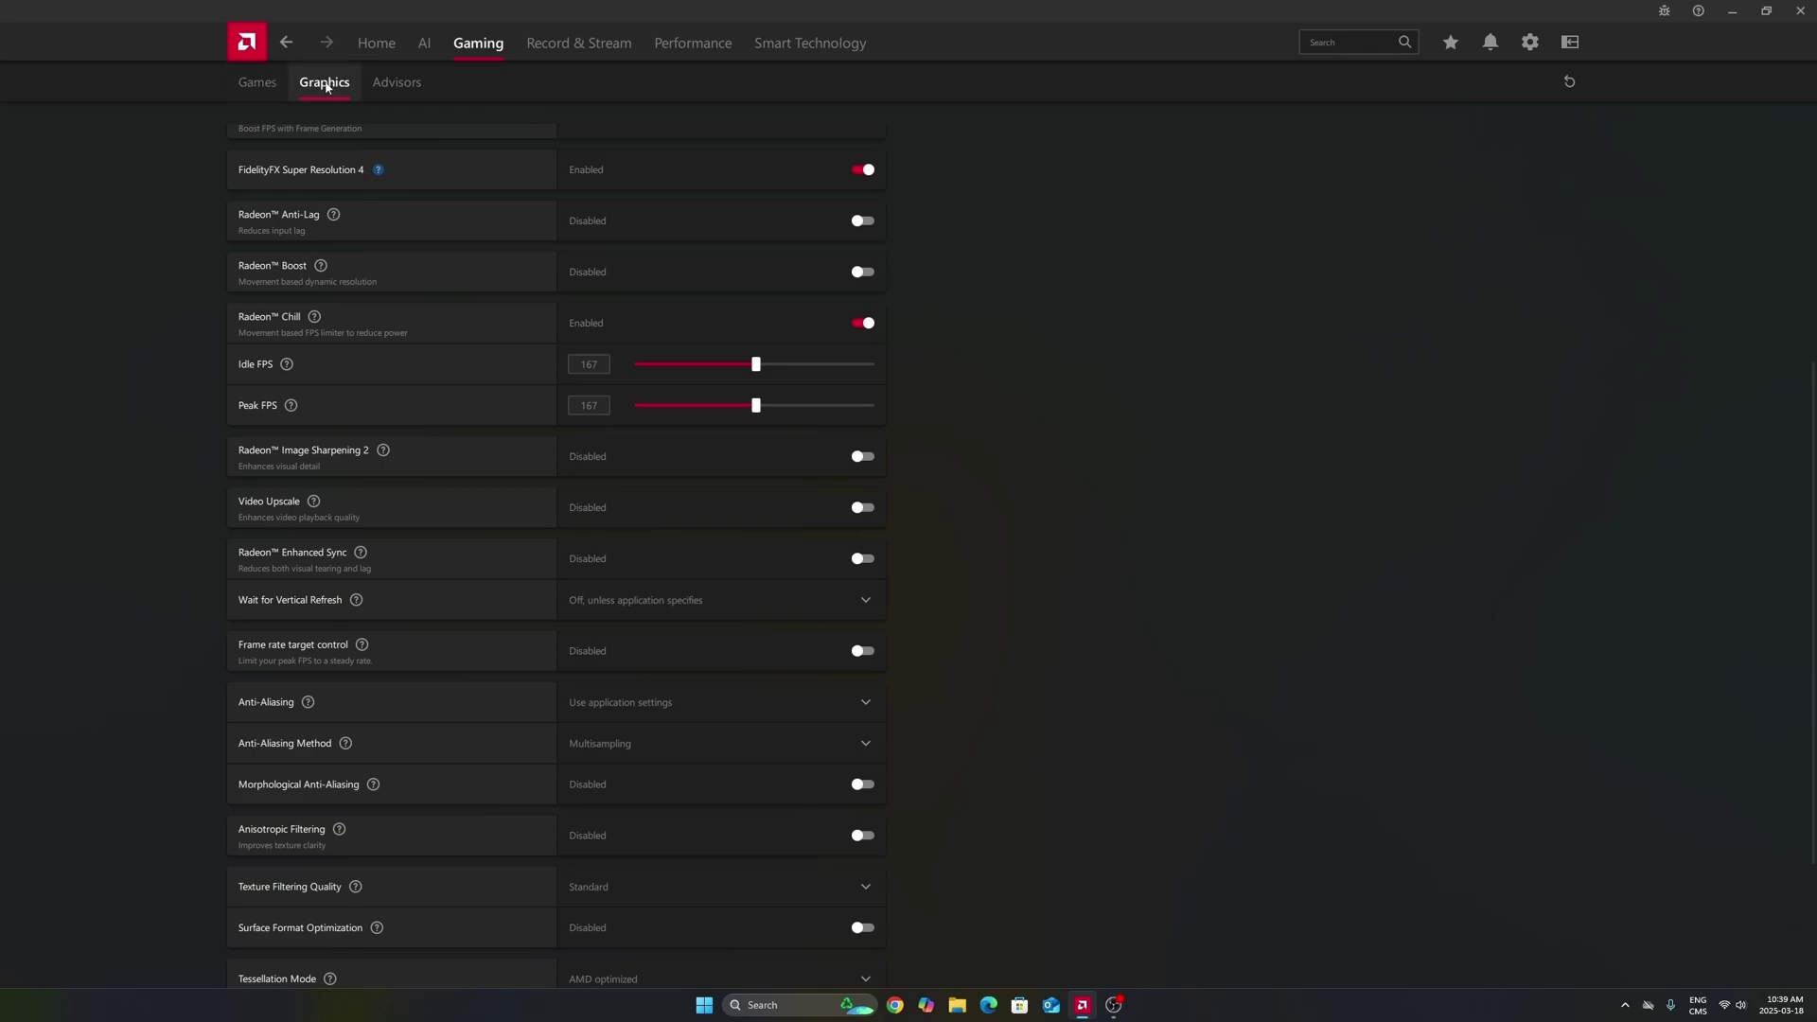
{"action": "scroll", "coordinate": [714, 227], "scroll_direction": "down", "scroll_amount": 3}
{"action": "scroll", "coordinate": [732, 194], "scroll_direction": "up", "scroll_amount": 5}
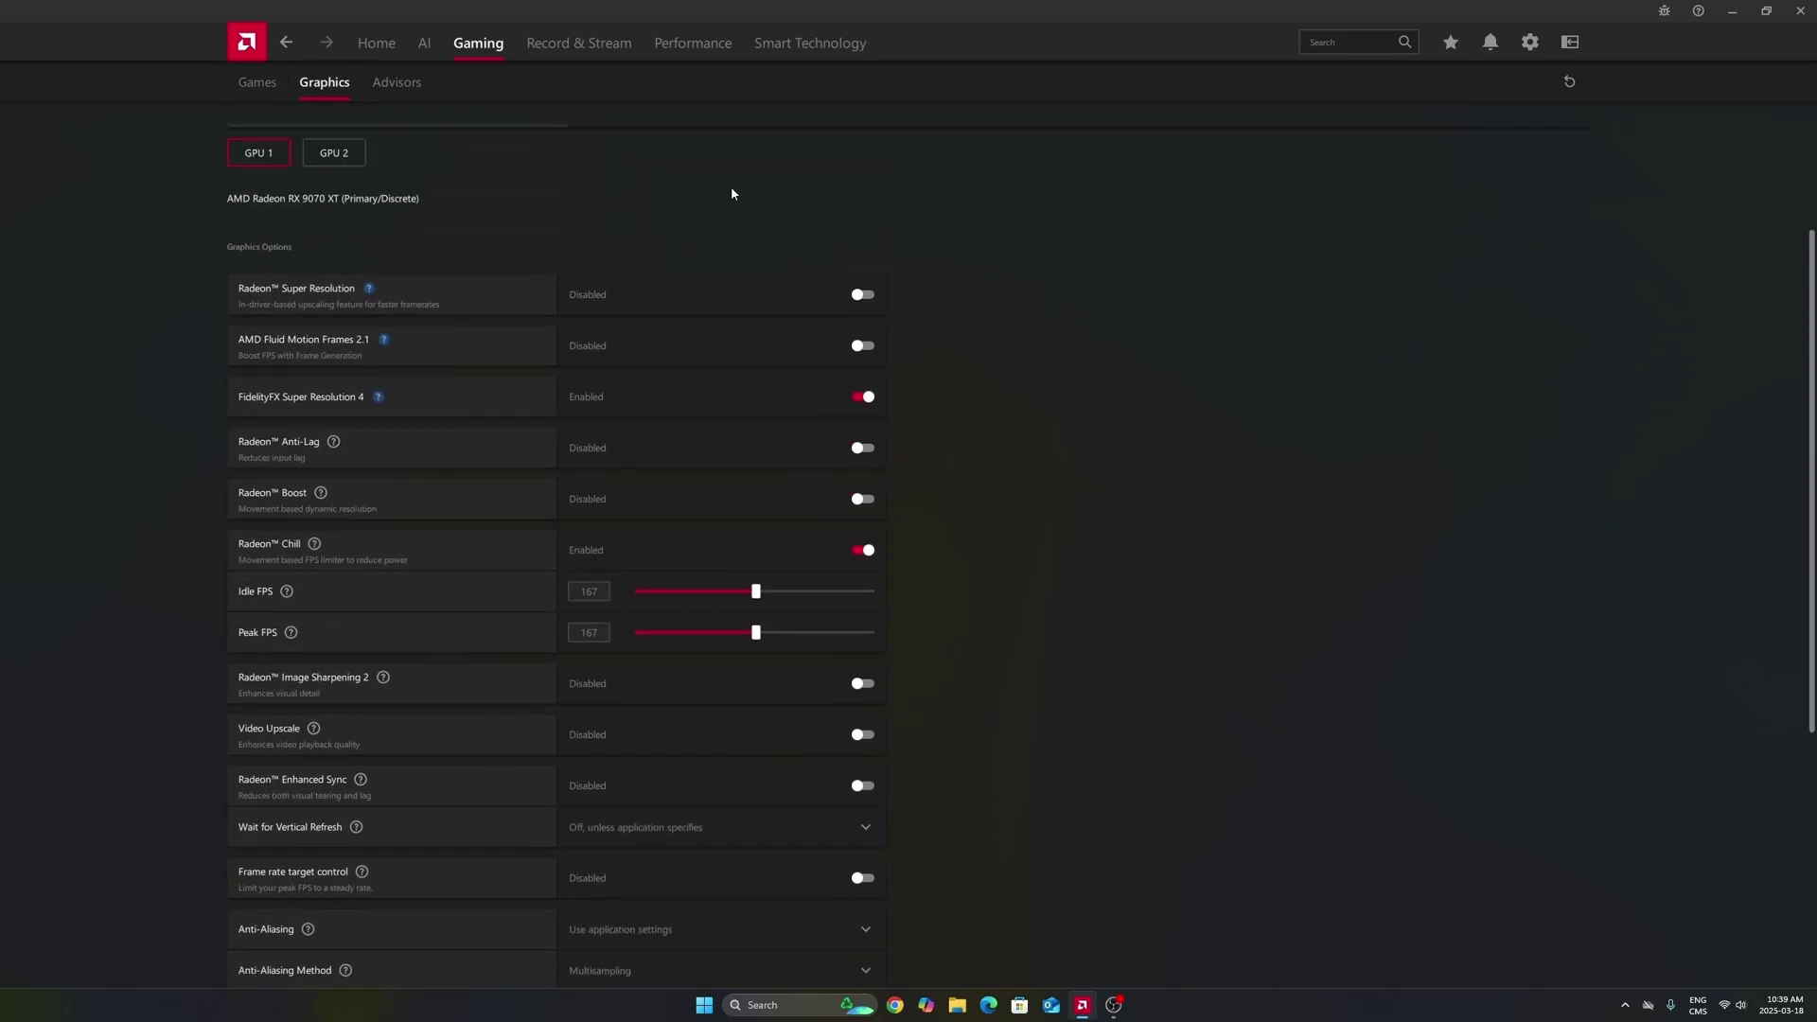
{"action": "scroll", "coordinate": [732, 194], "scroll_direction": "up", "scroll_amount": 2}
{"action": "scroll", "coordinate": [758, 637], "scroll_direction": "down", "scroll_amount": 6}
Check the AMD games library and return to the sharpening and texture options in the global graphics settings.
{"action": "left_click", "coordinate": [258, 83]}
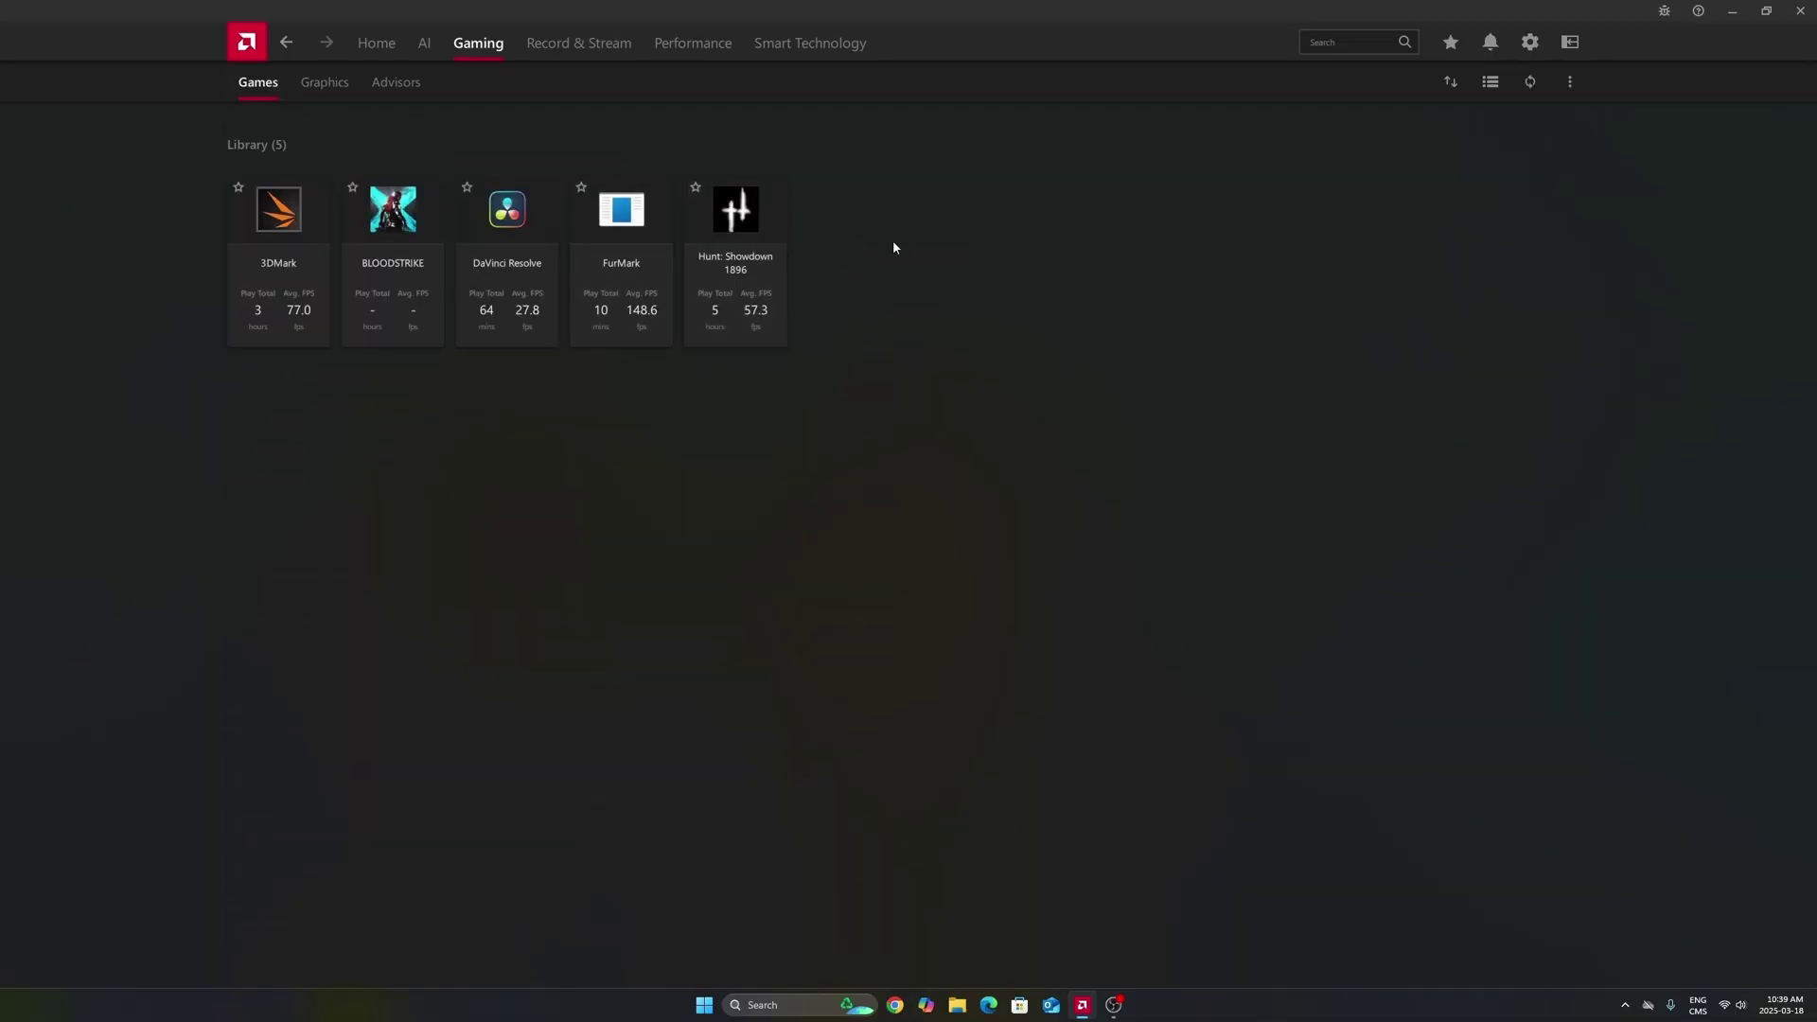
{"action": "left_click", "coordinate": [308, 86]}
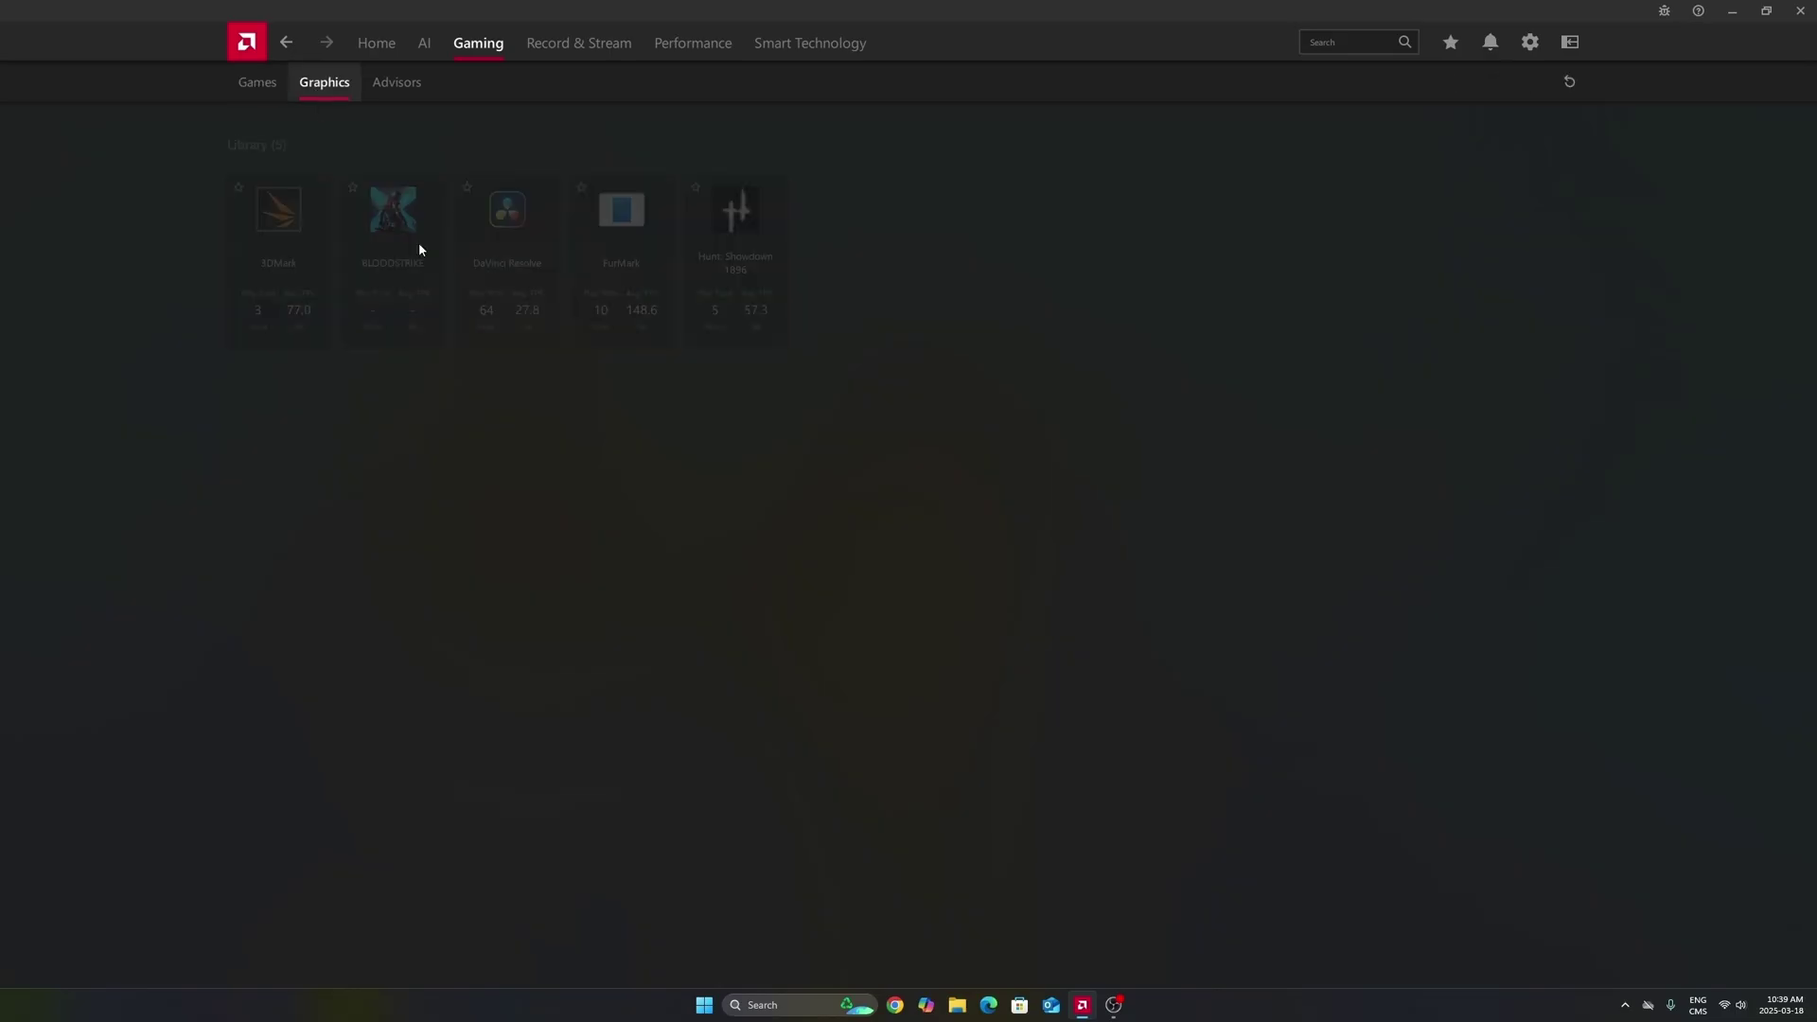
{"action": "scroll", "coordinate": [1036, 501], "scroll_direction": "down", "scroll_amount": 6}
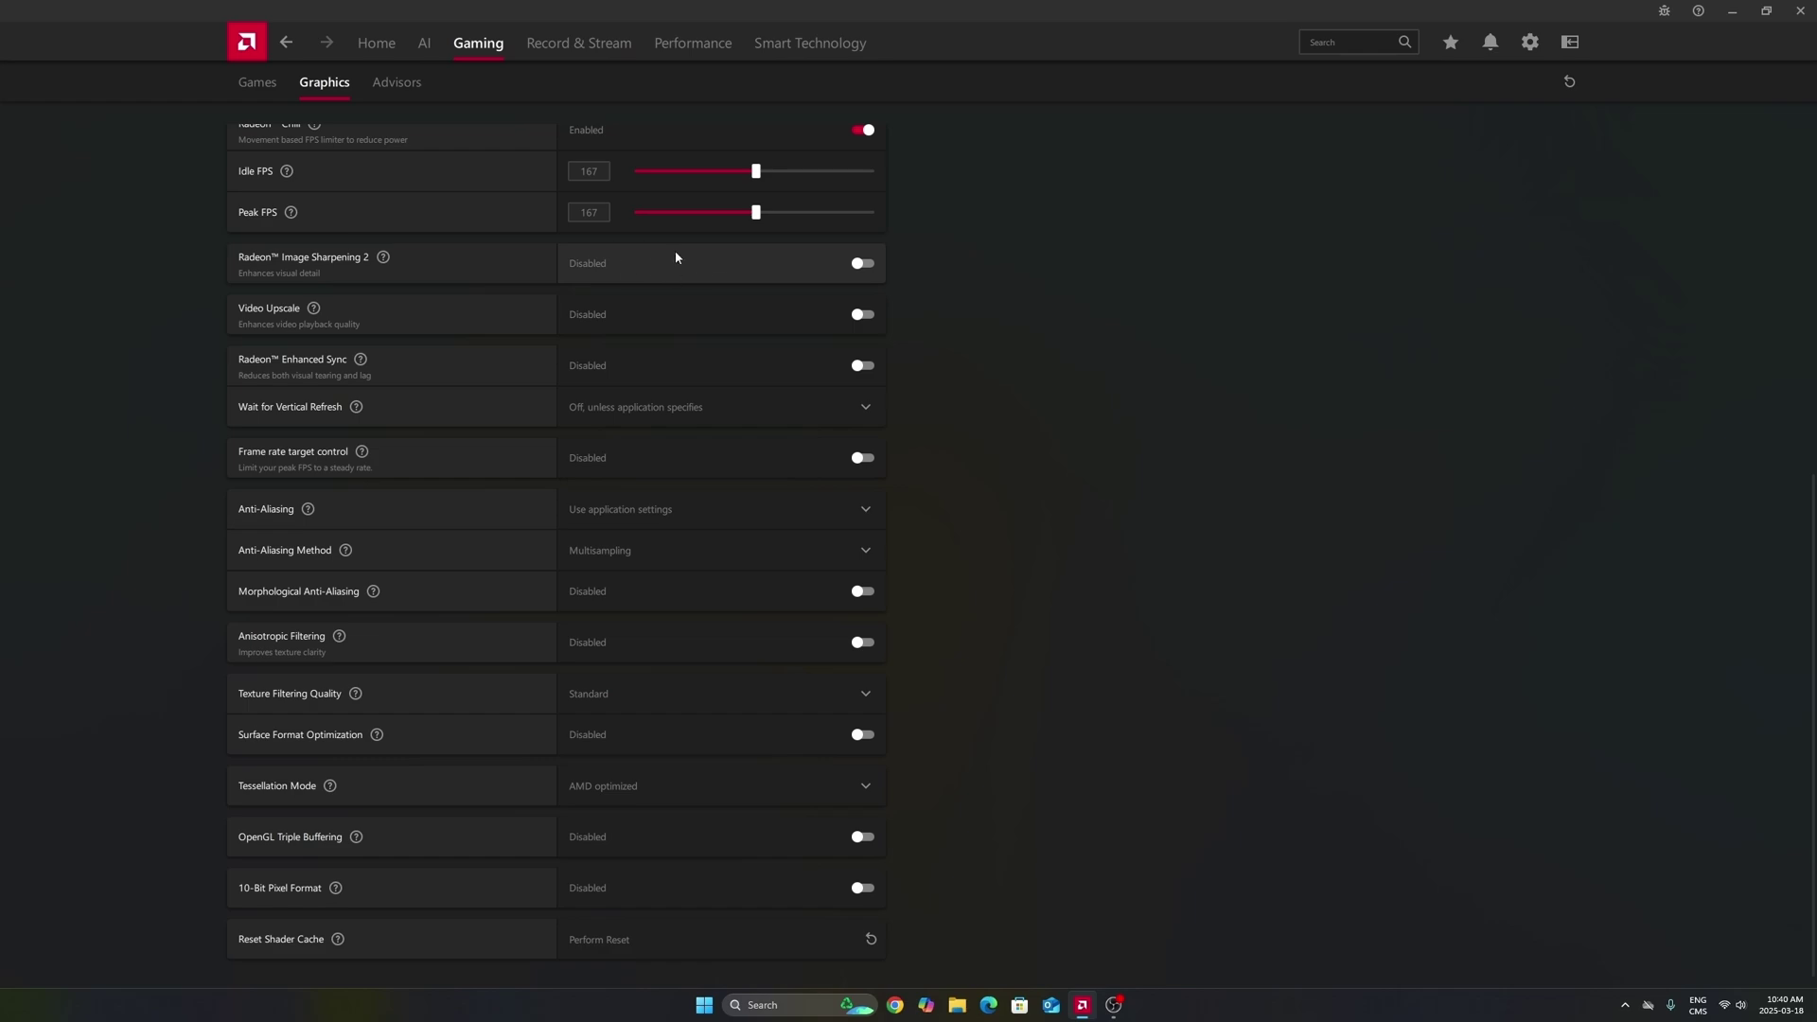
Enable Radeon Image Sharpening 2 to inspect its sharpness options, disable it again and check the remaining graphics options.
{"action": "left_click", "coordinate": [845, 270]}
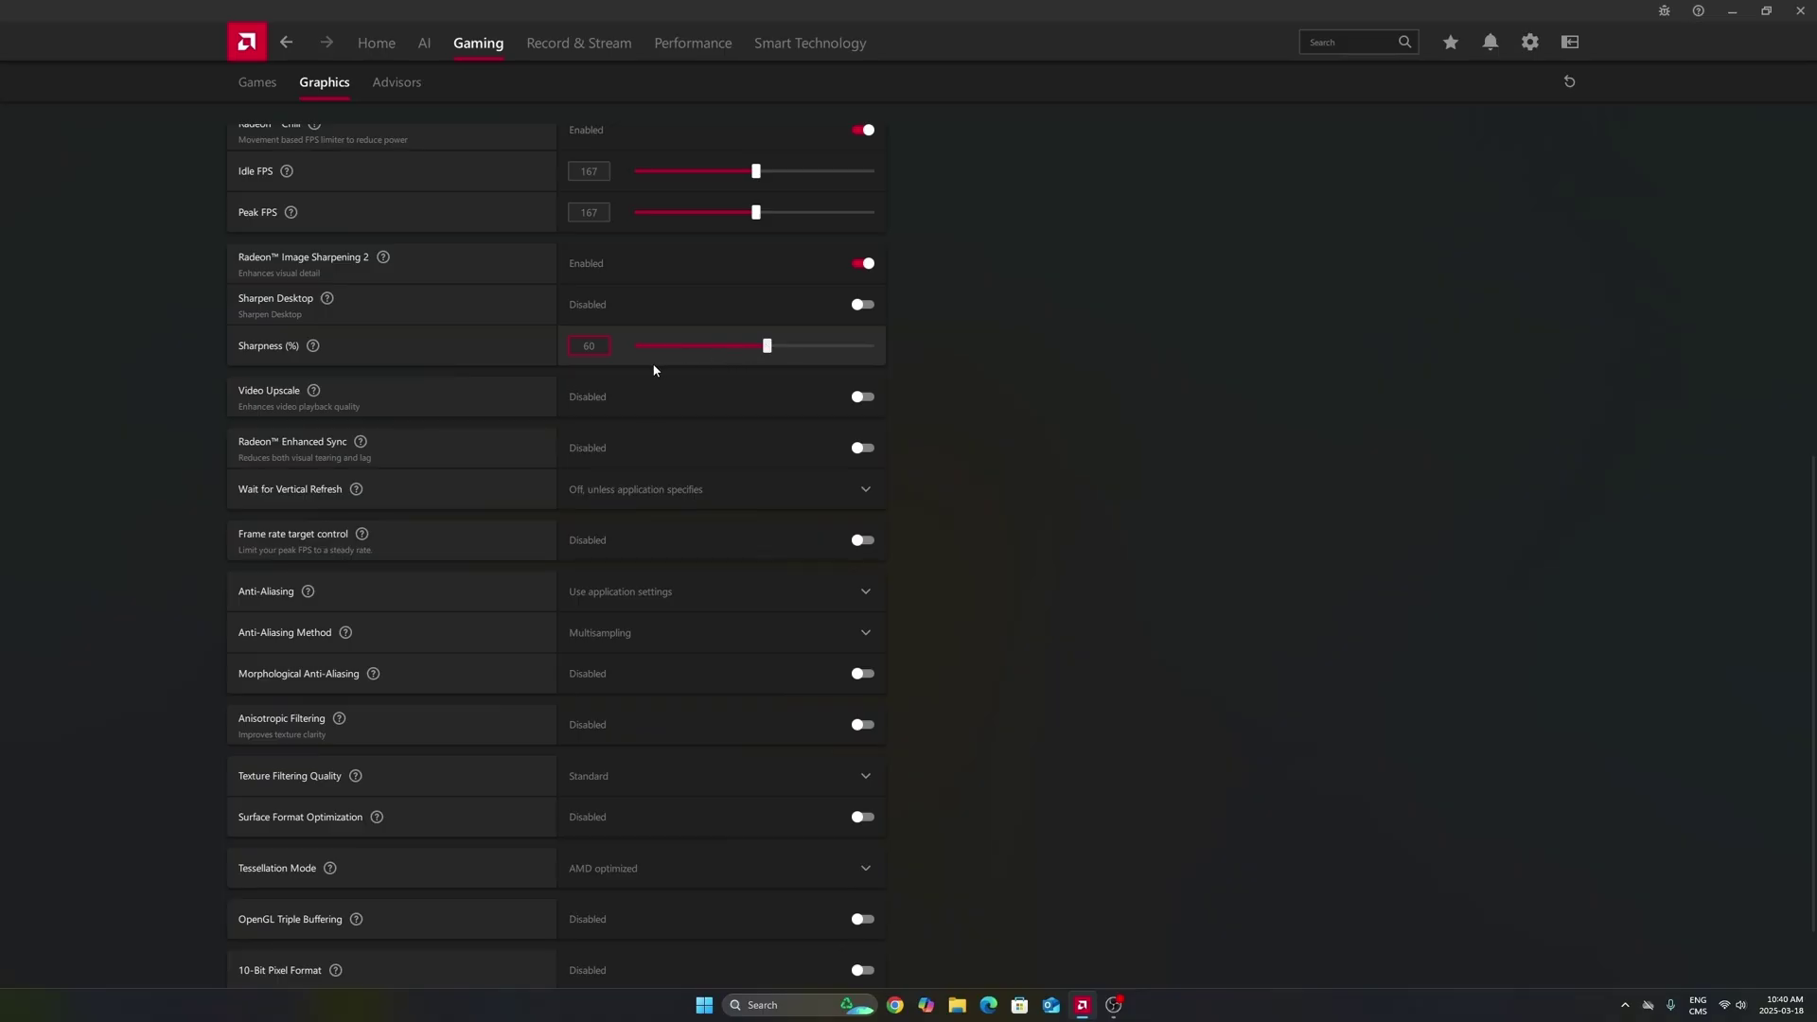
{"action": "left_click", "coordinate": [864, 265]}
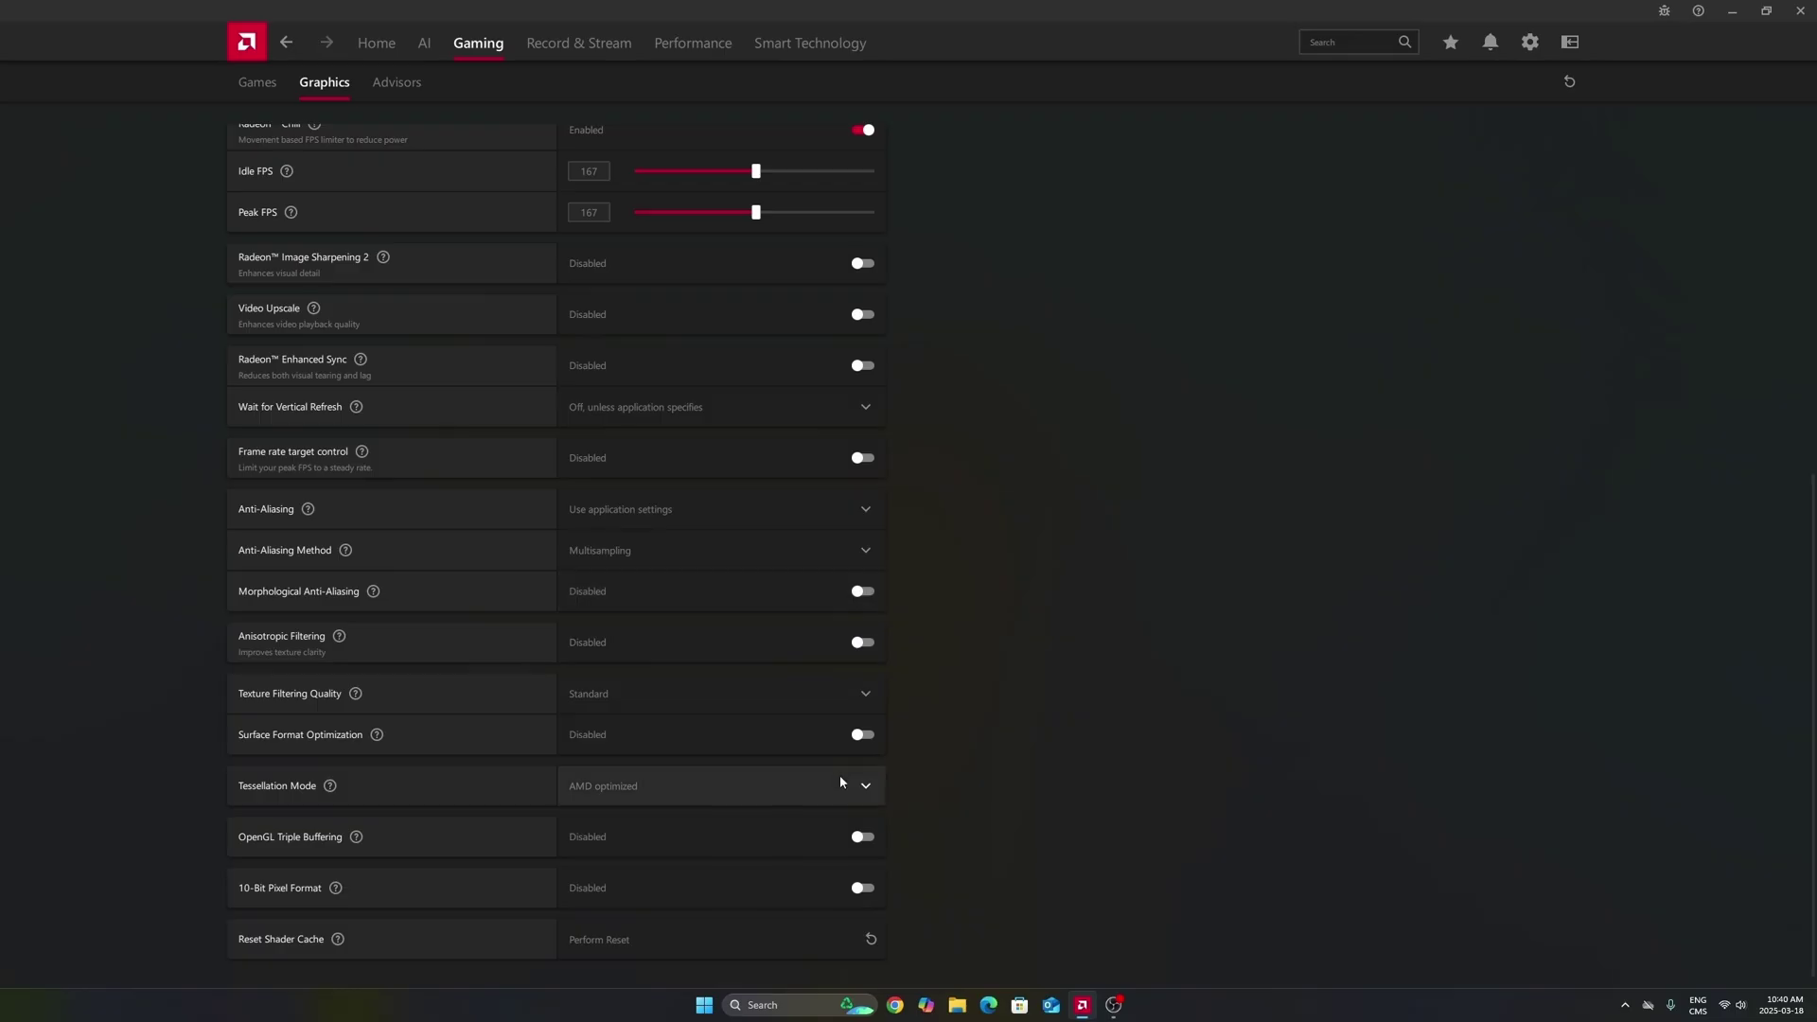
{"action": "scroll", "coordinate": [816, 730], "scroll_direction": "down", "scroll_amount": 1}
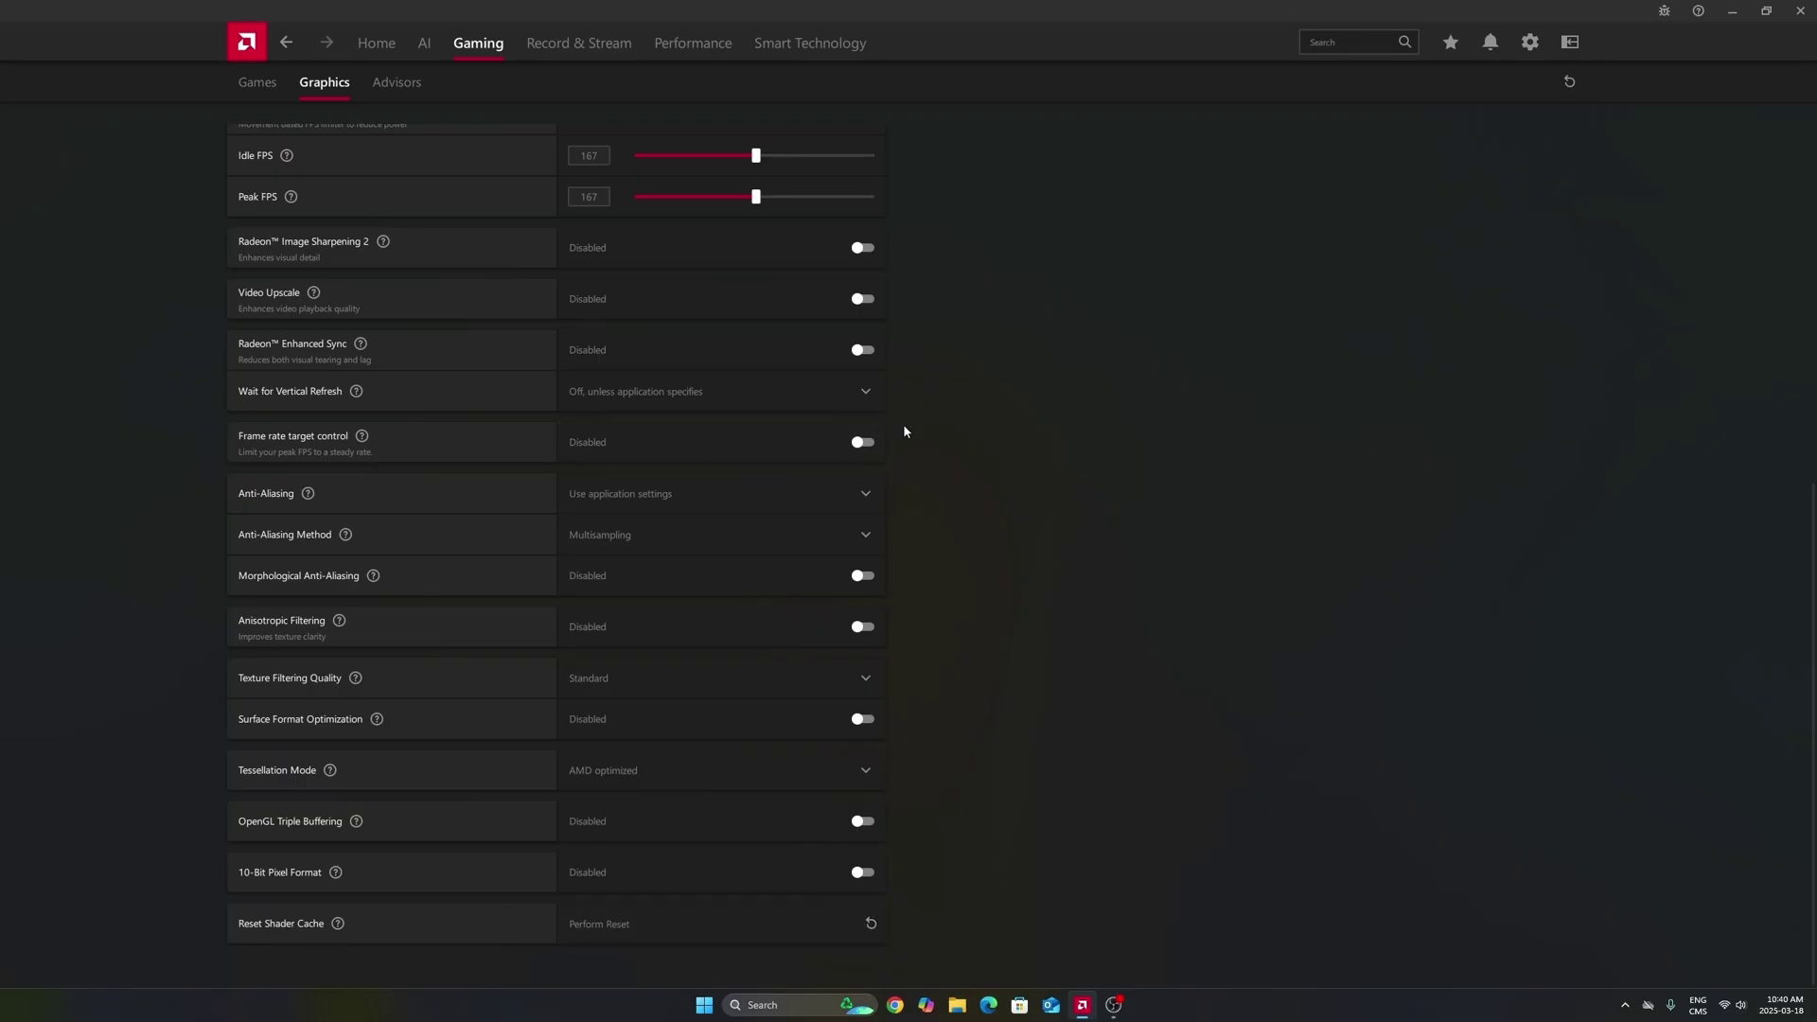
{"action": "scroll", "coordinate": [1051, 461], "scroll_direction": "up", "scroll_amount": 6}
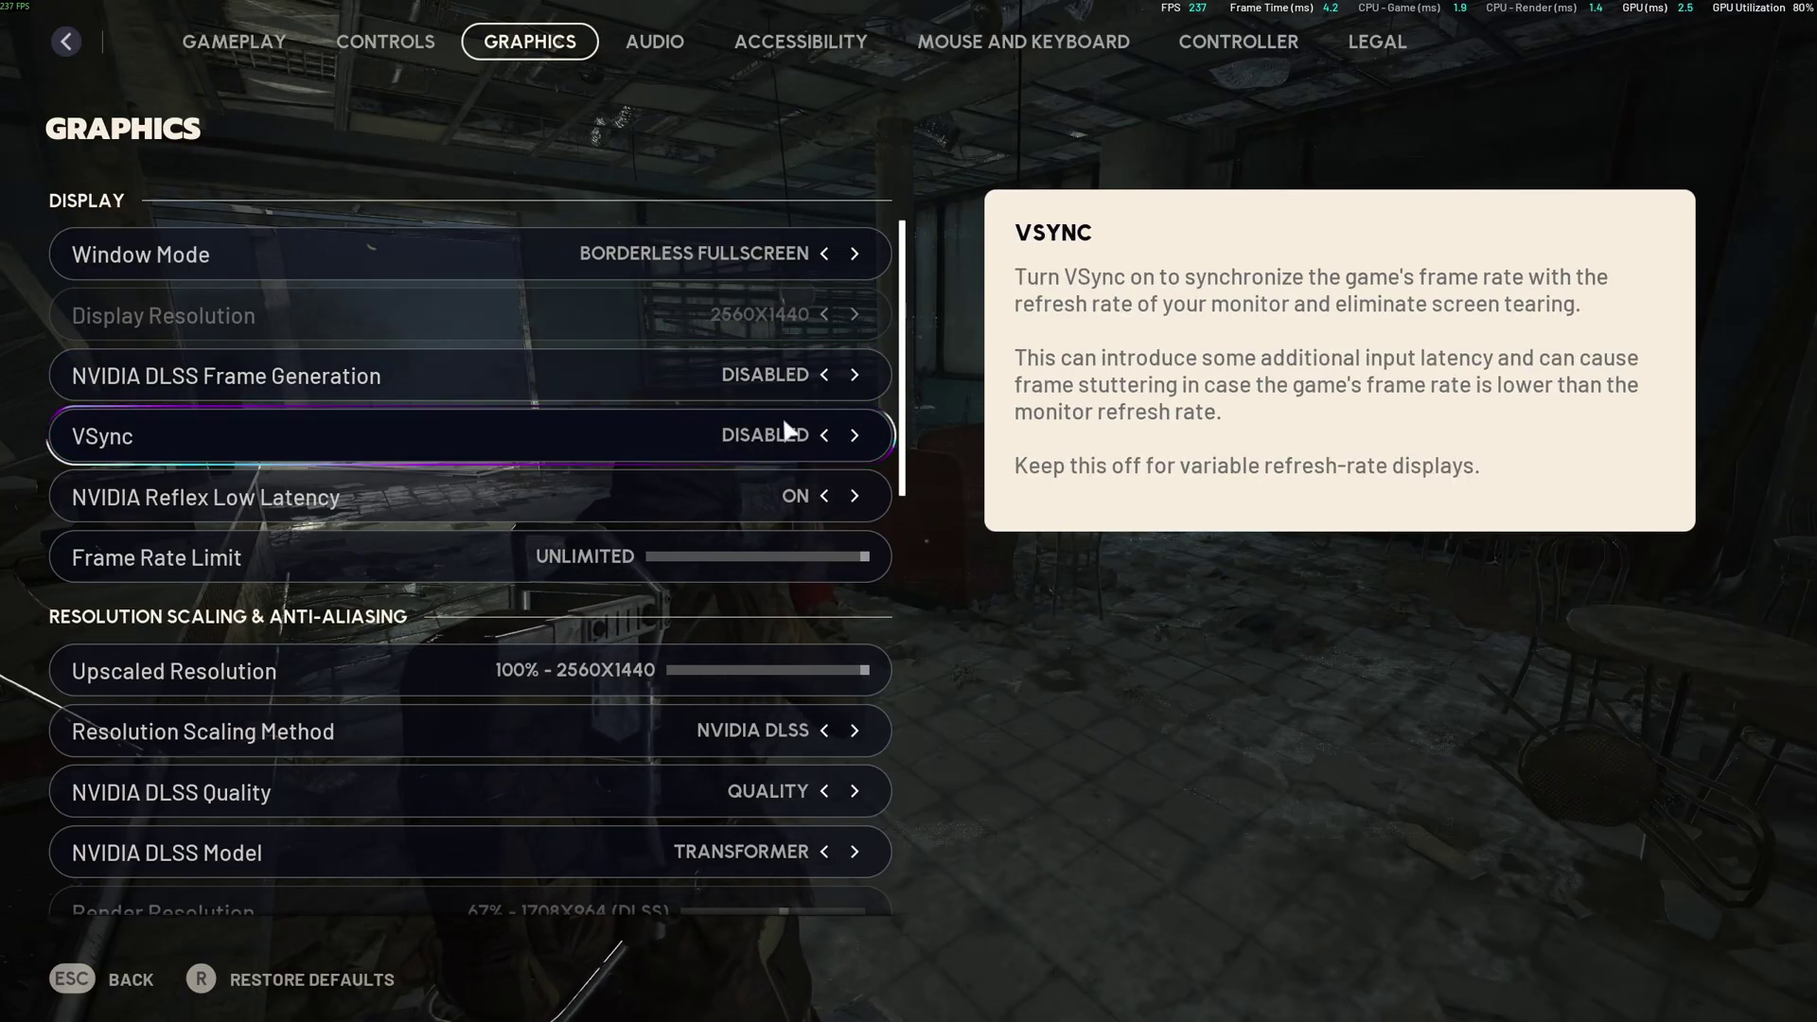
In the game's graphics settings, try NVIDIA DLSS Quality at Balanced and return it to Quality.
{"action": "scroll", "coordinate": [378, 541], "scroll_direction": "down", "scroll_amount": 1}
{"action": "scroll", "coordinate": [379, 537], "scroll_direction": "down", "scroll_amount": 1}
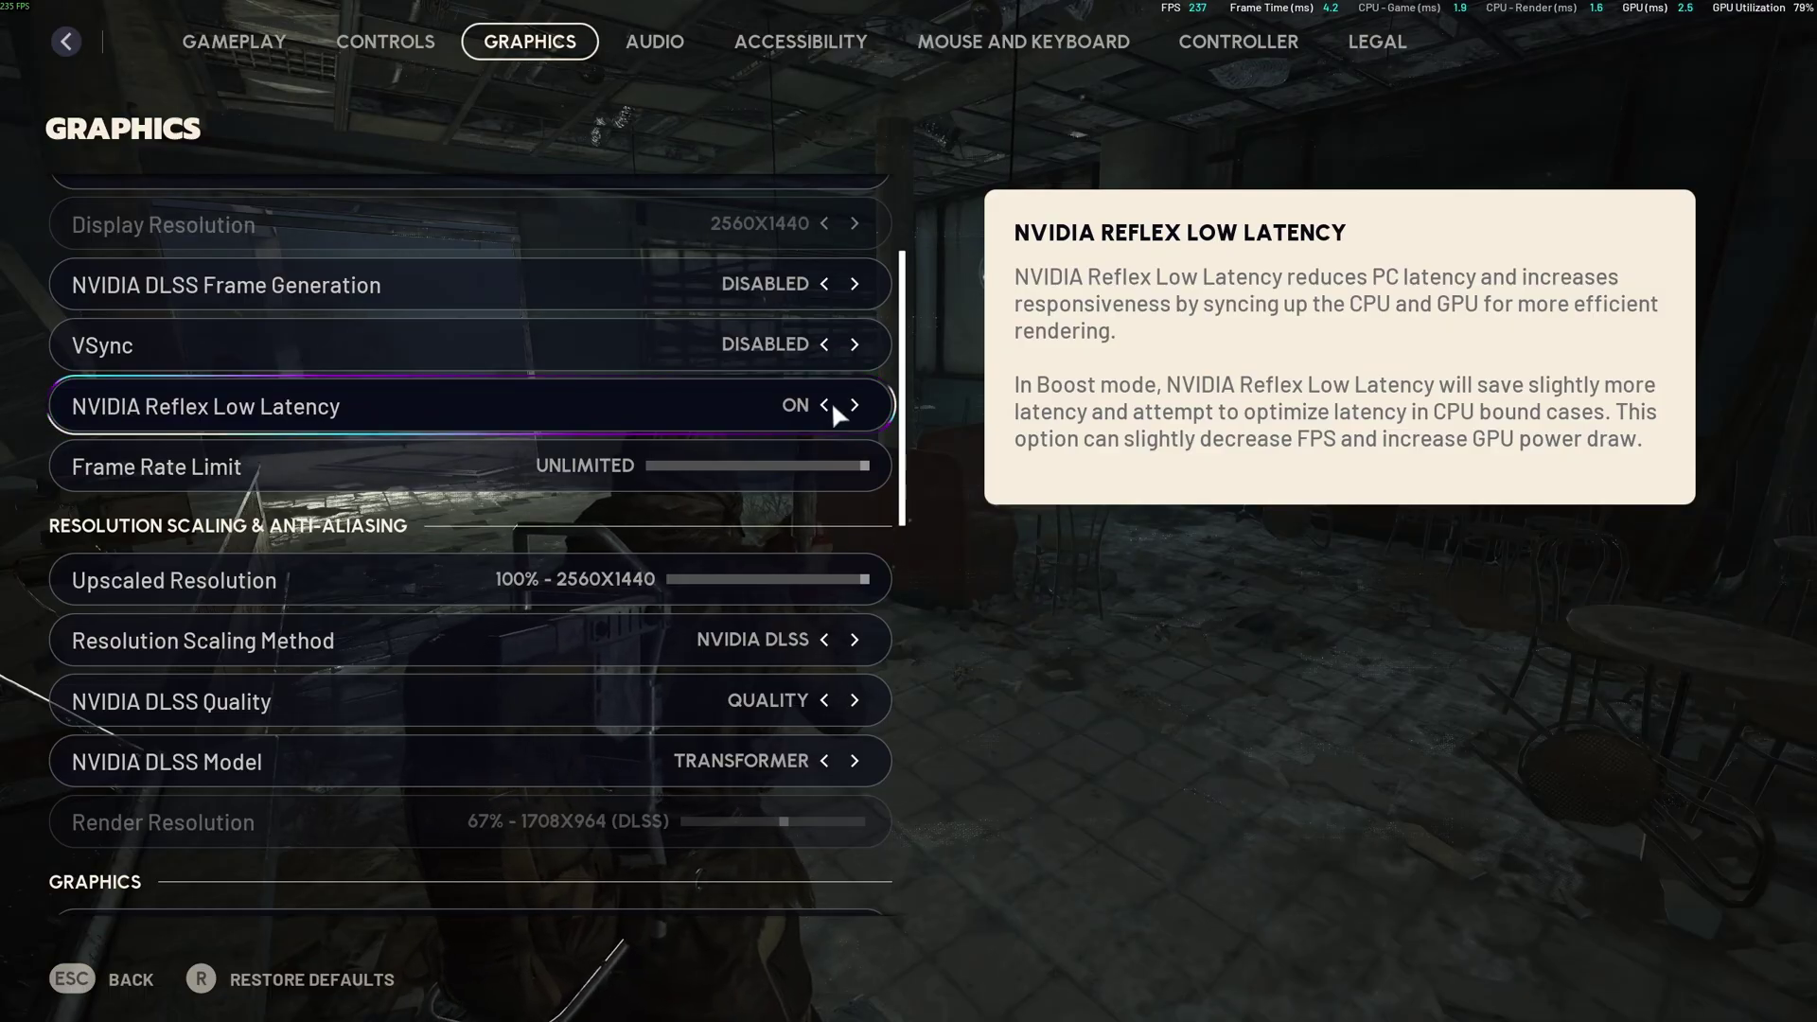
{"action": "scroll", "coordinate": [829, 405], "scroll_direction": "down", "scroll_amount": 1}
{"action": "scroll", "coordinate": [822, 416], "scroll_direction": "down", "scroll_amount": 2}
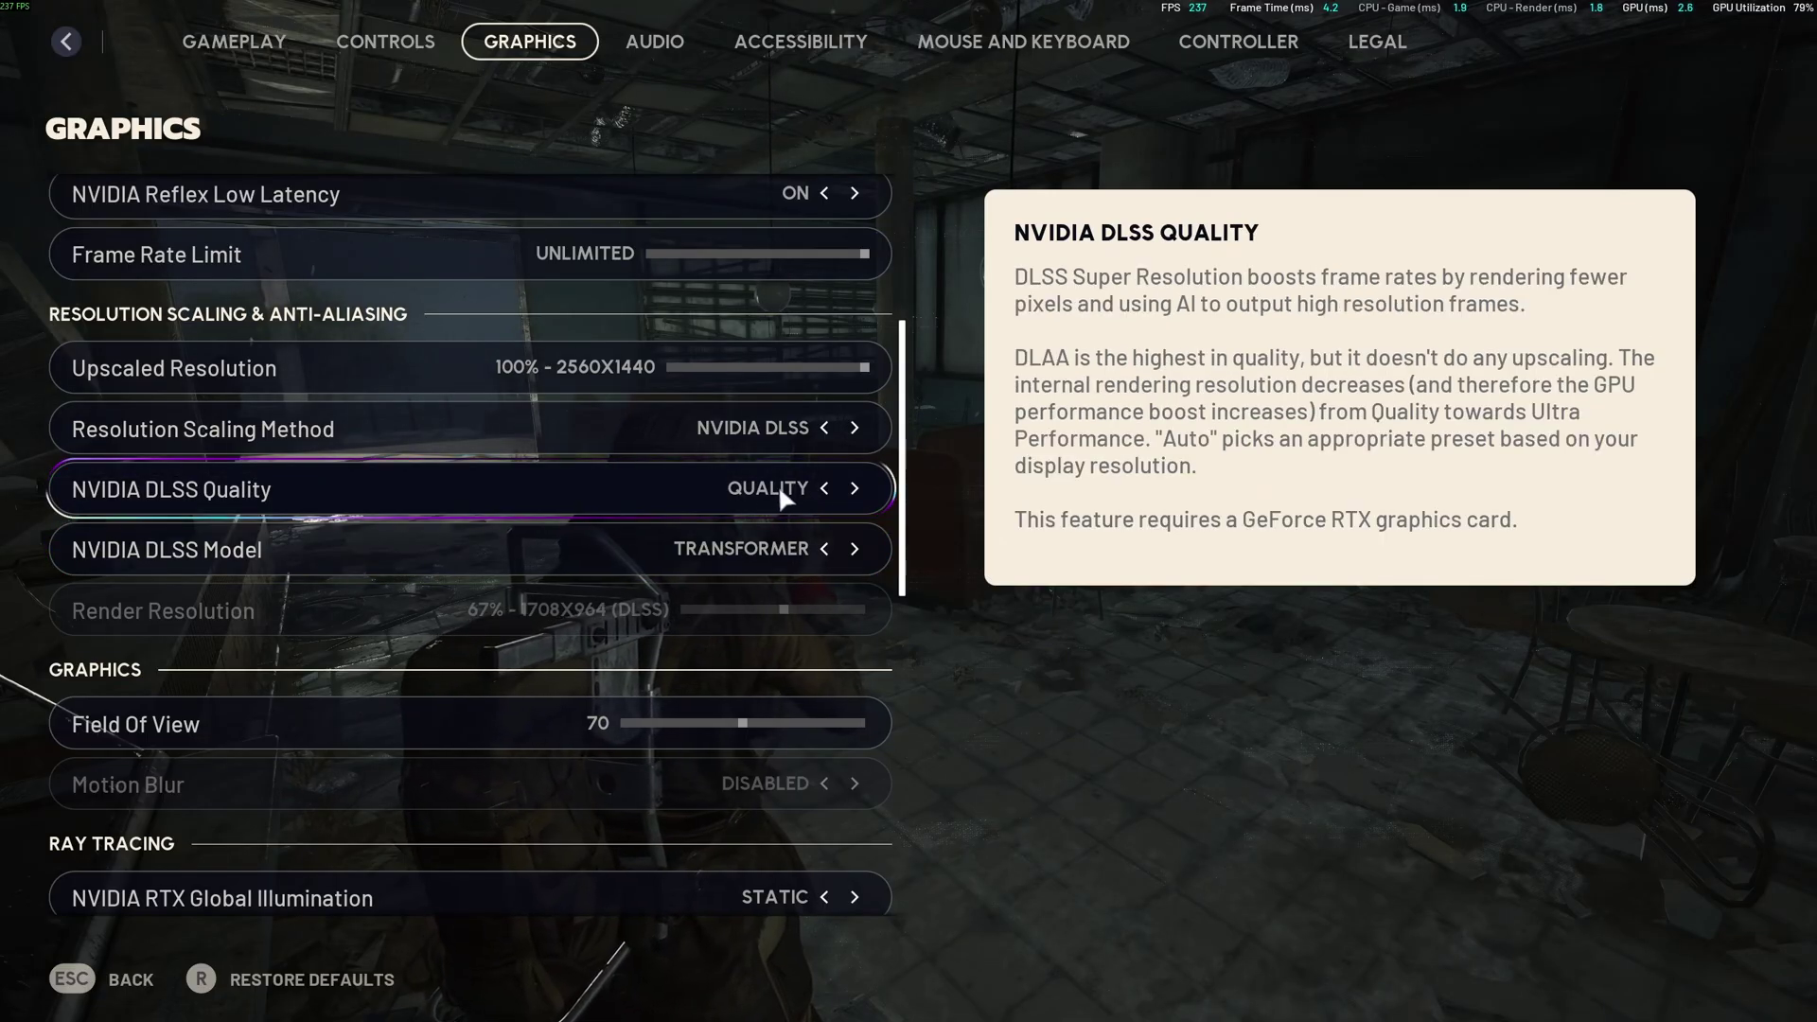
{"action": "left_click", "coordinate": [854, 487]}
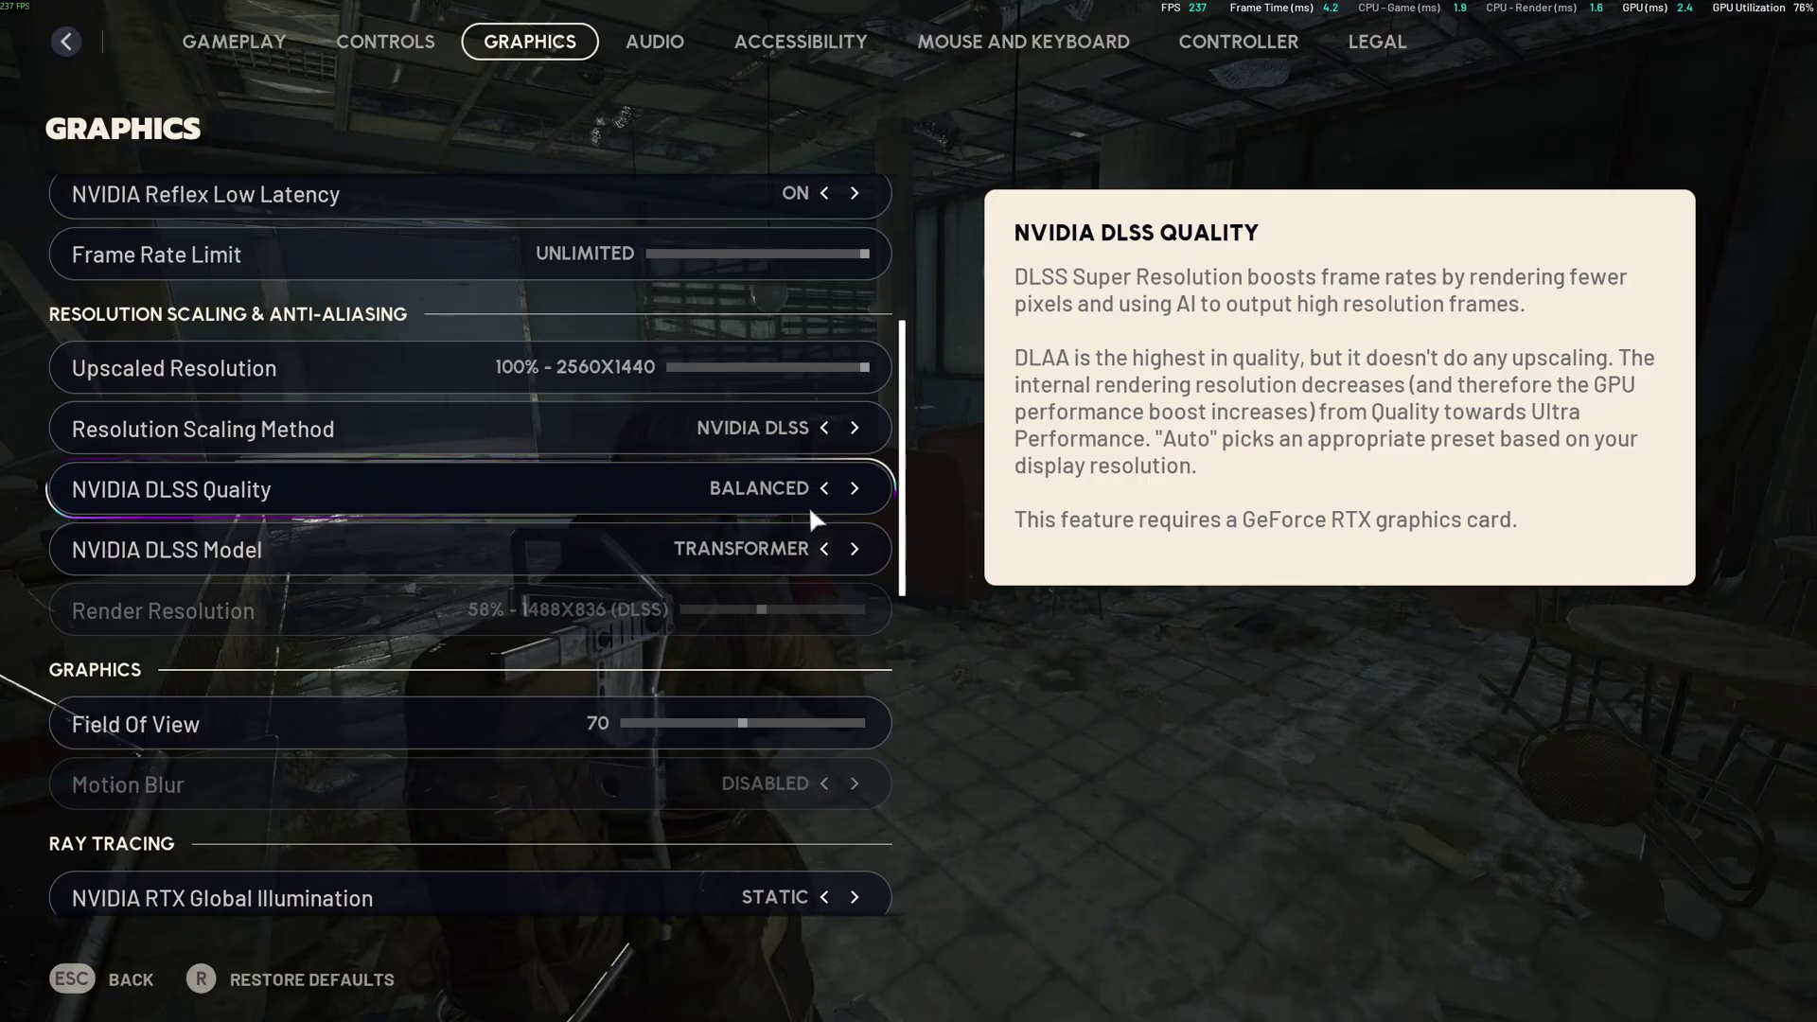
{"action": "left_click", "coordinate": [854, 488]}
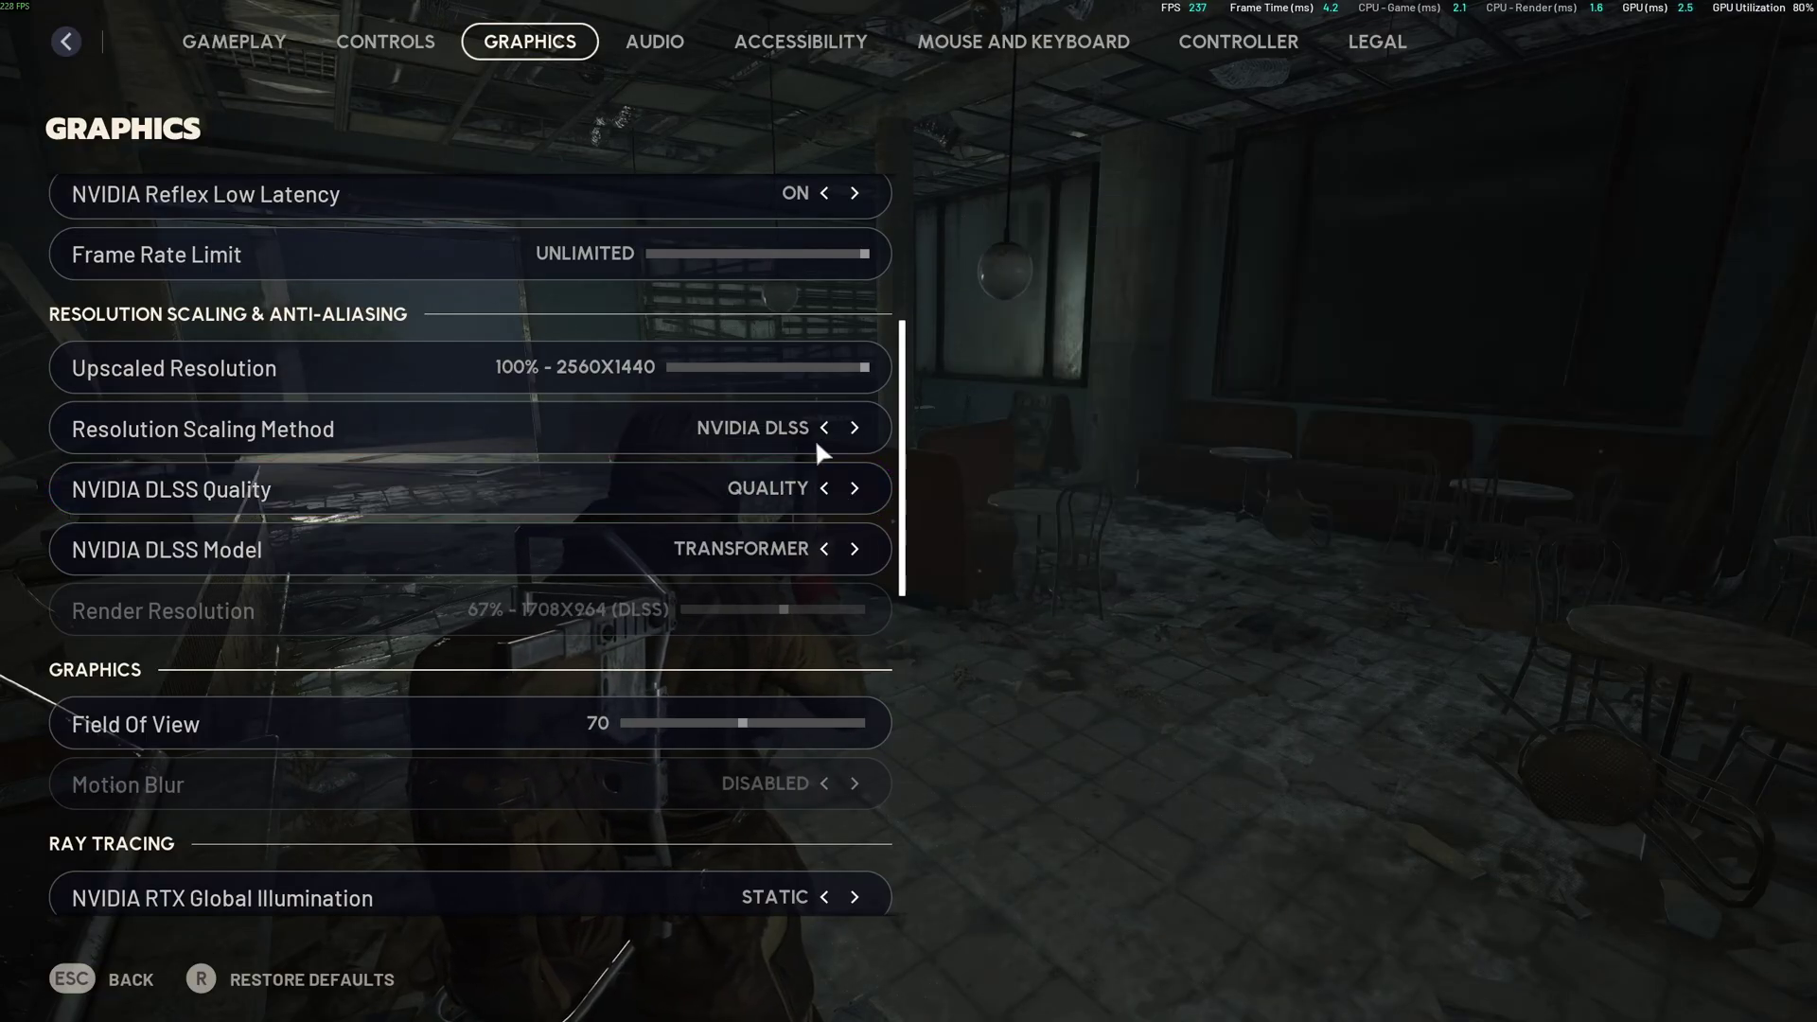
Compare AMD FSR 3 and Intel XeSS as the resolution scaling method and return to NVIDIA DLSS.
{"action": "left_click", "coordinate": [851, 428]}
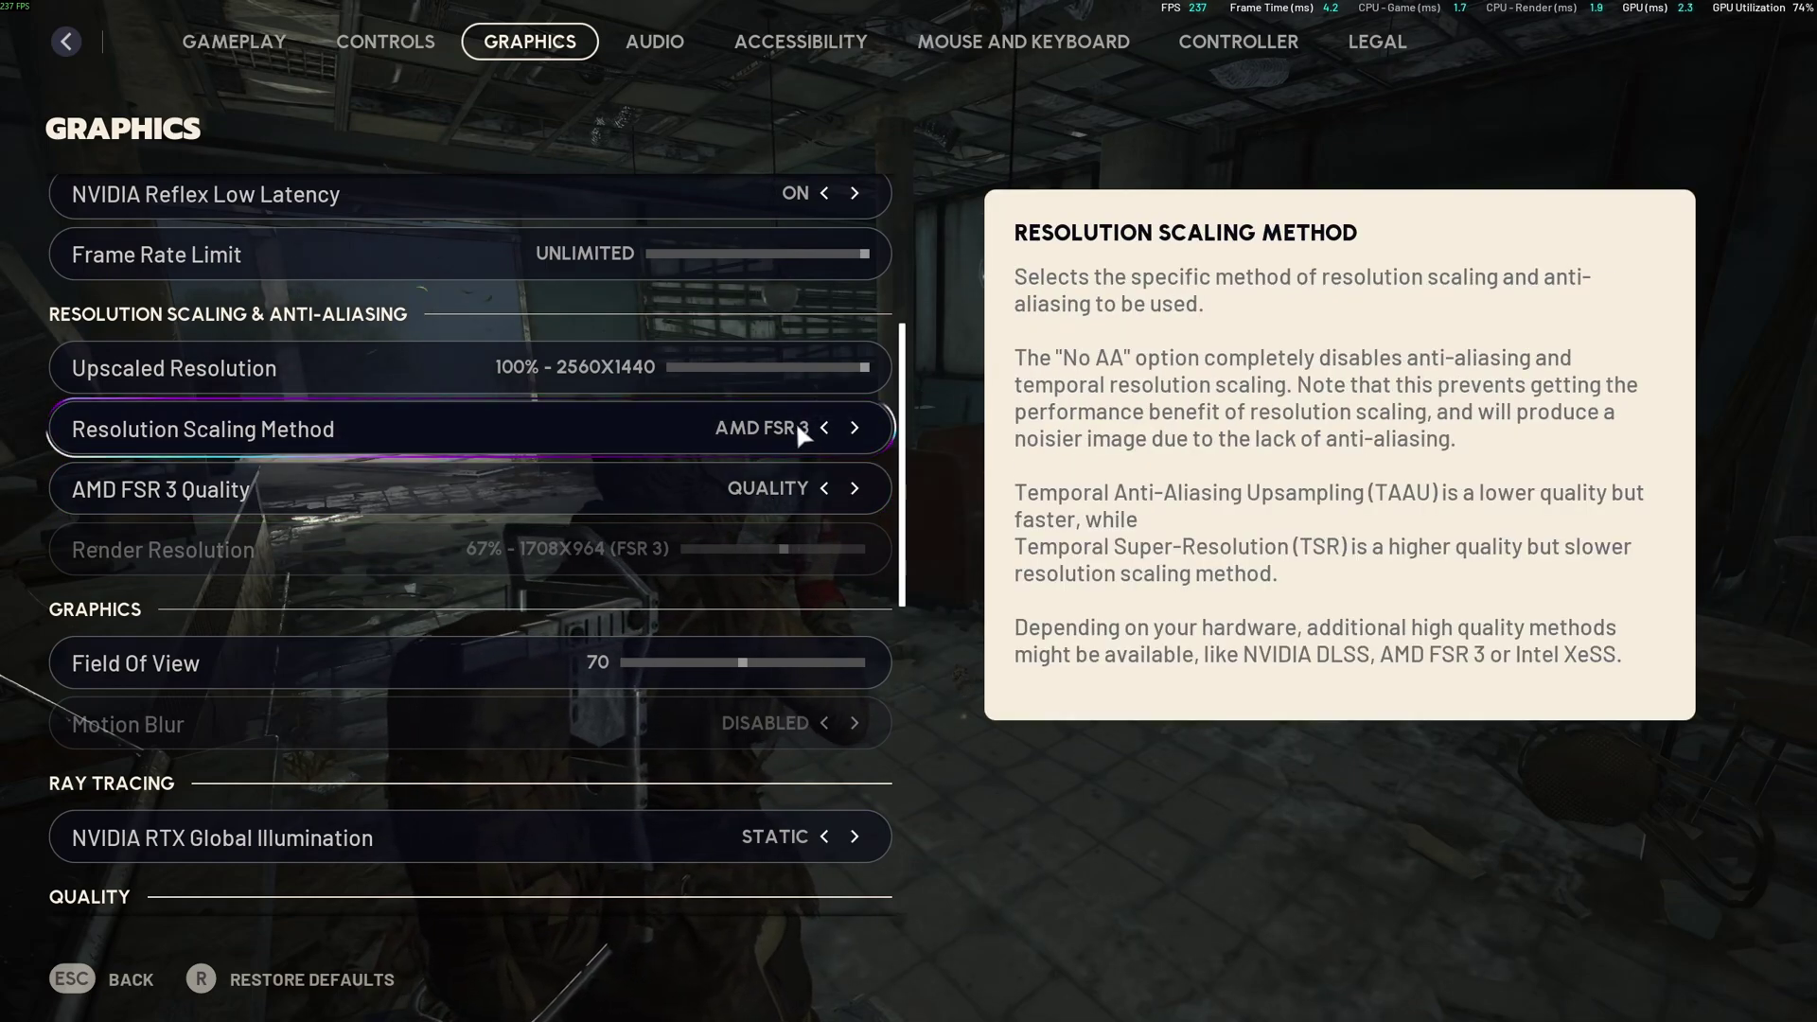
{"action": "key", "text": "Right"}
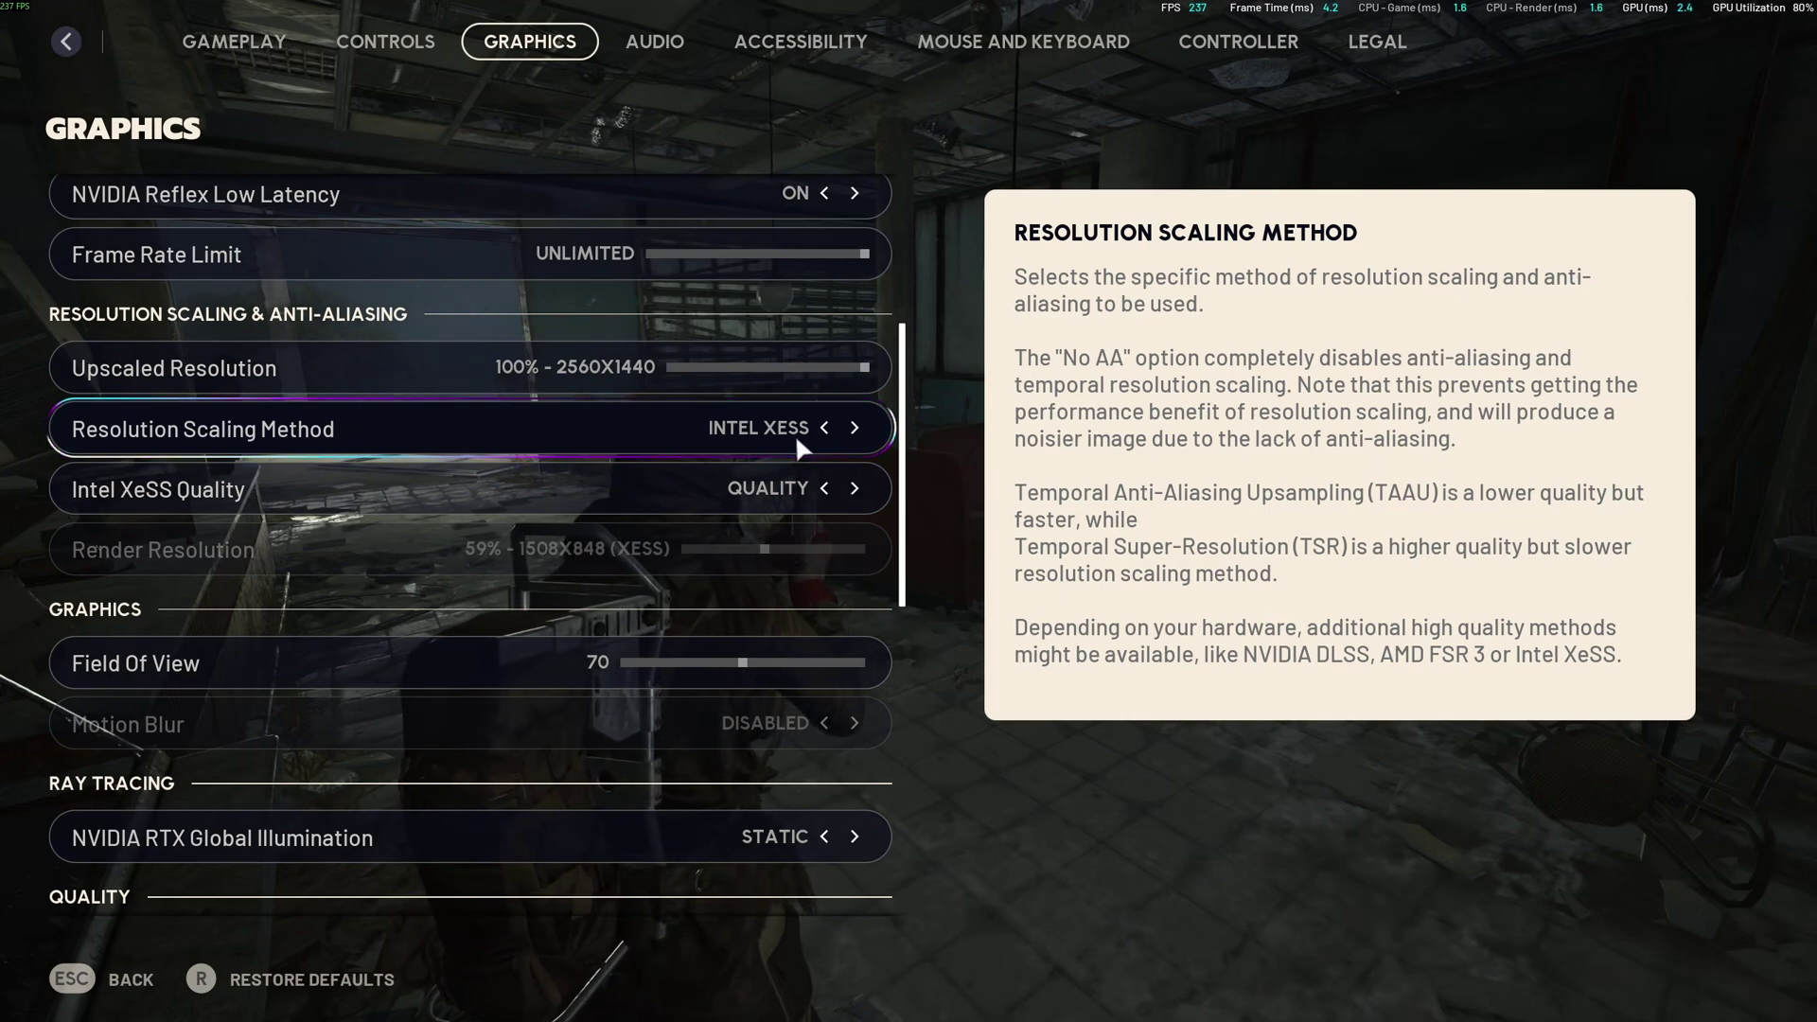
{"action": "left_click", "coordinate": [824, 426]}
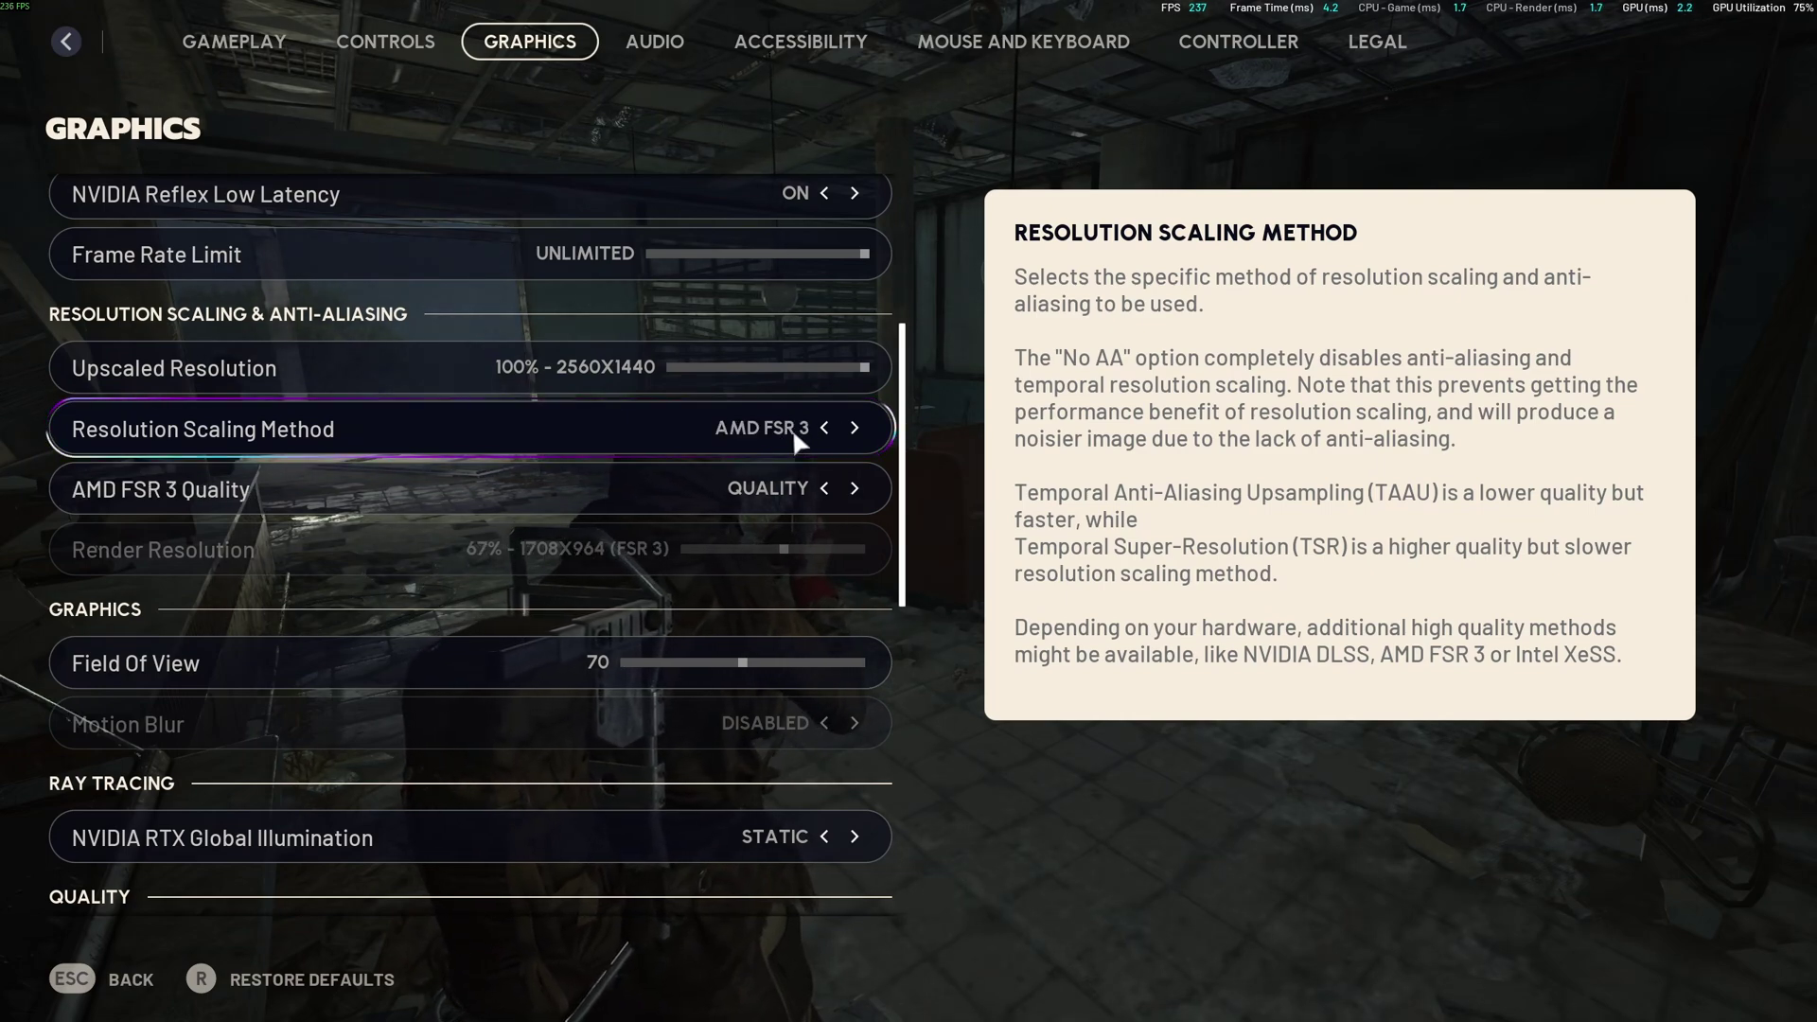
{"action": "left_click", "coordinate": [856, 429]}
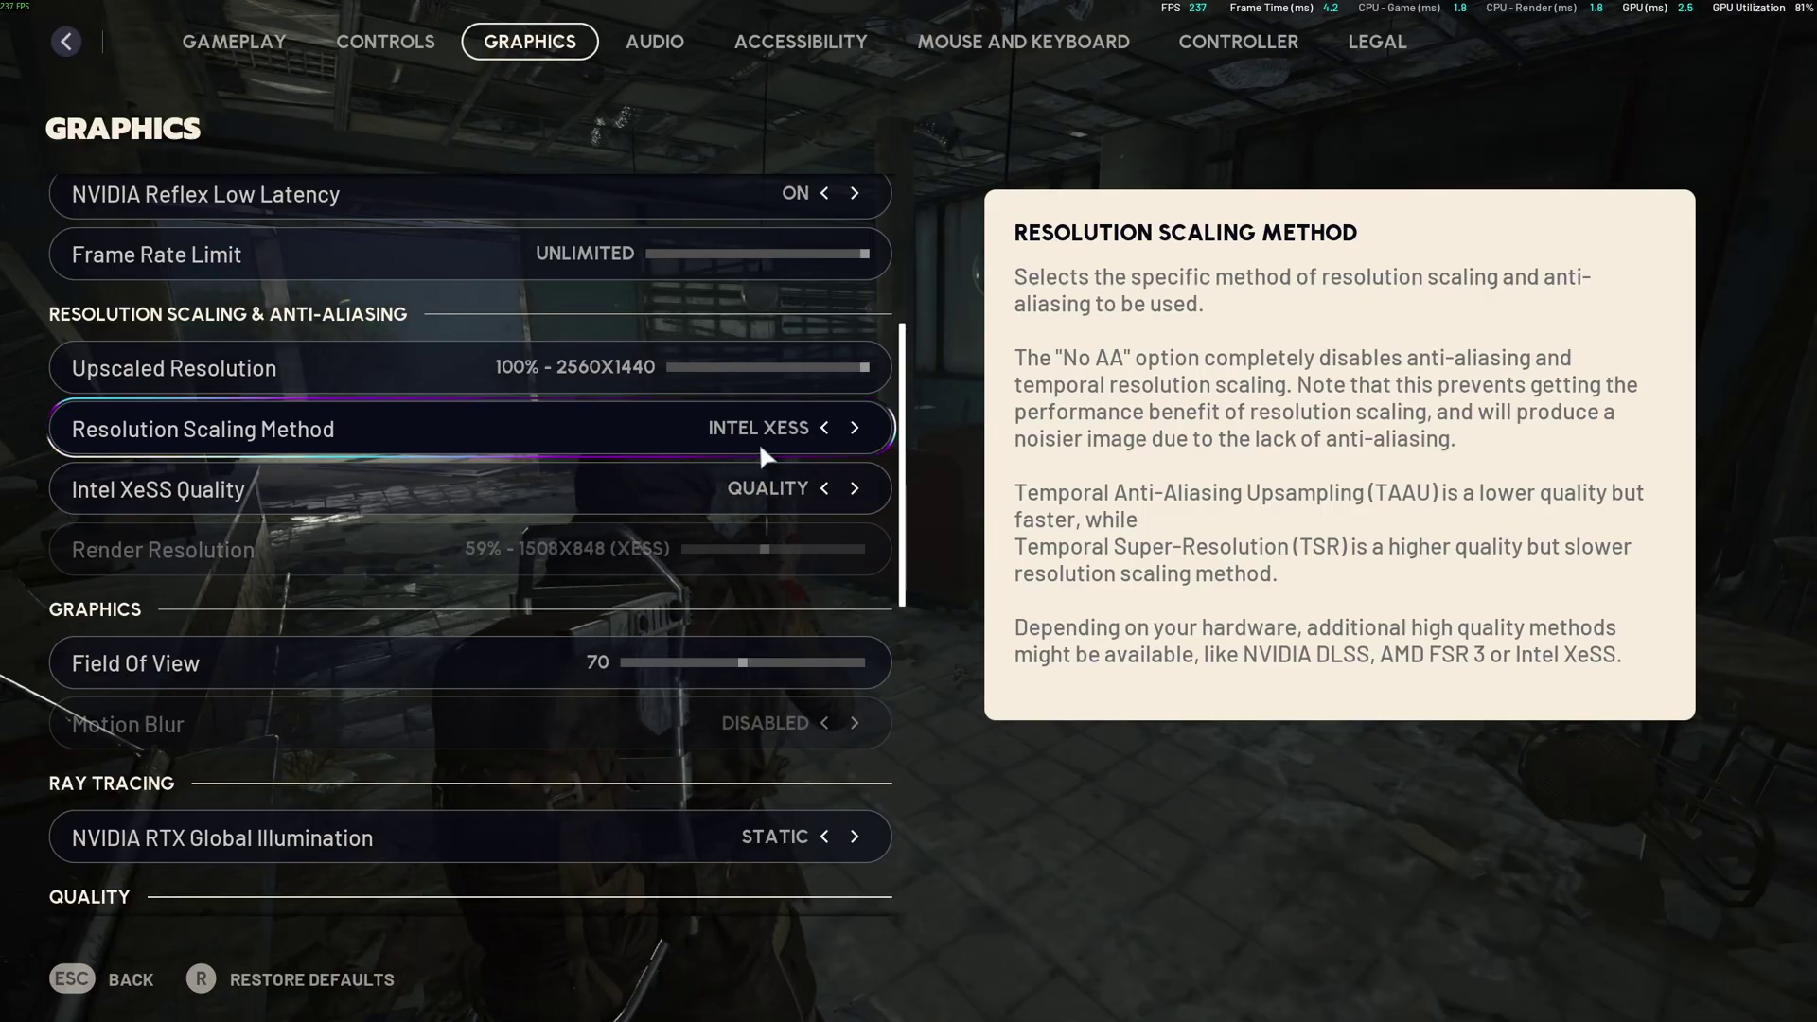
{"action": "left_click", "coordinate": [824, 428]}
{"action": "left_click", "coordinate": [824, 428]}
Try View Distance at Low and High in the quality settings and return it to Medium.
{"action": "scroll", "coordinate": [801, 445], "scroll_direction": "down", "scroll_amount": 1}
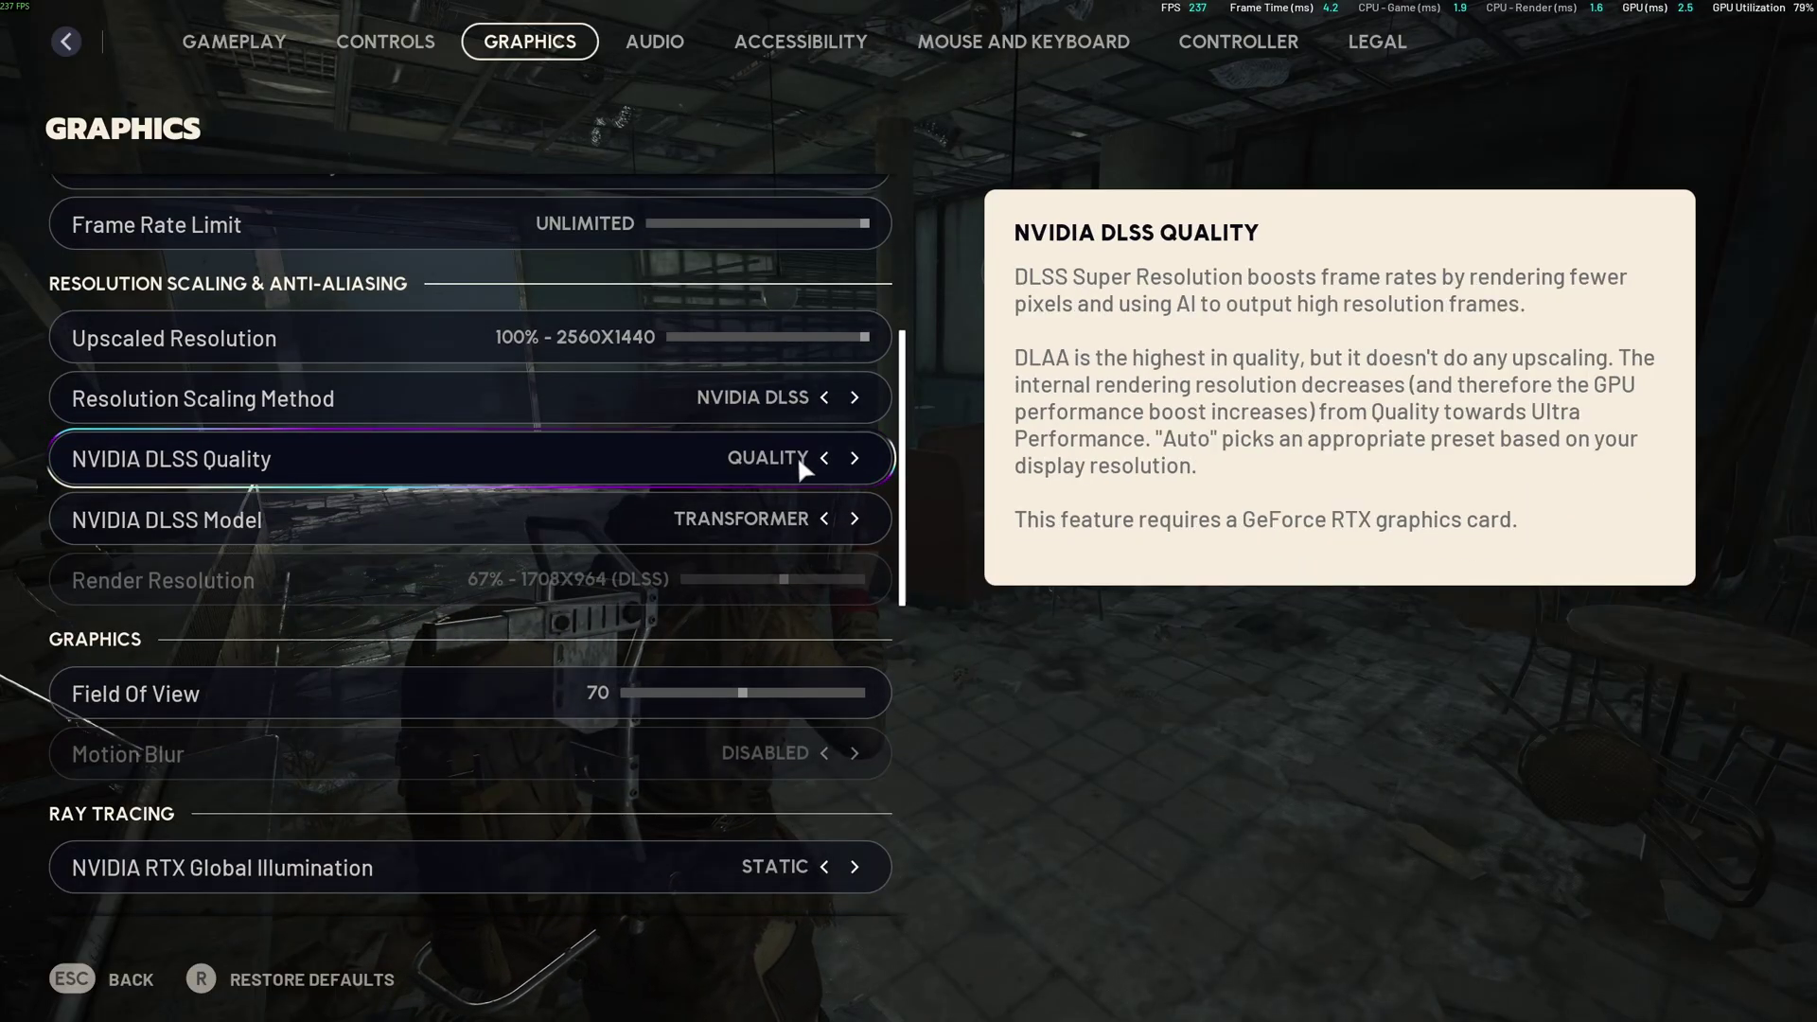
{"action": "scroll", "coordinate": [790, 596], "scroll_direction": "down", "scroll_amount": 3}
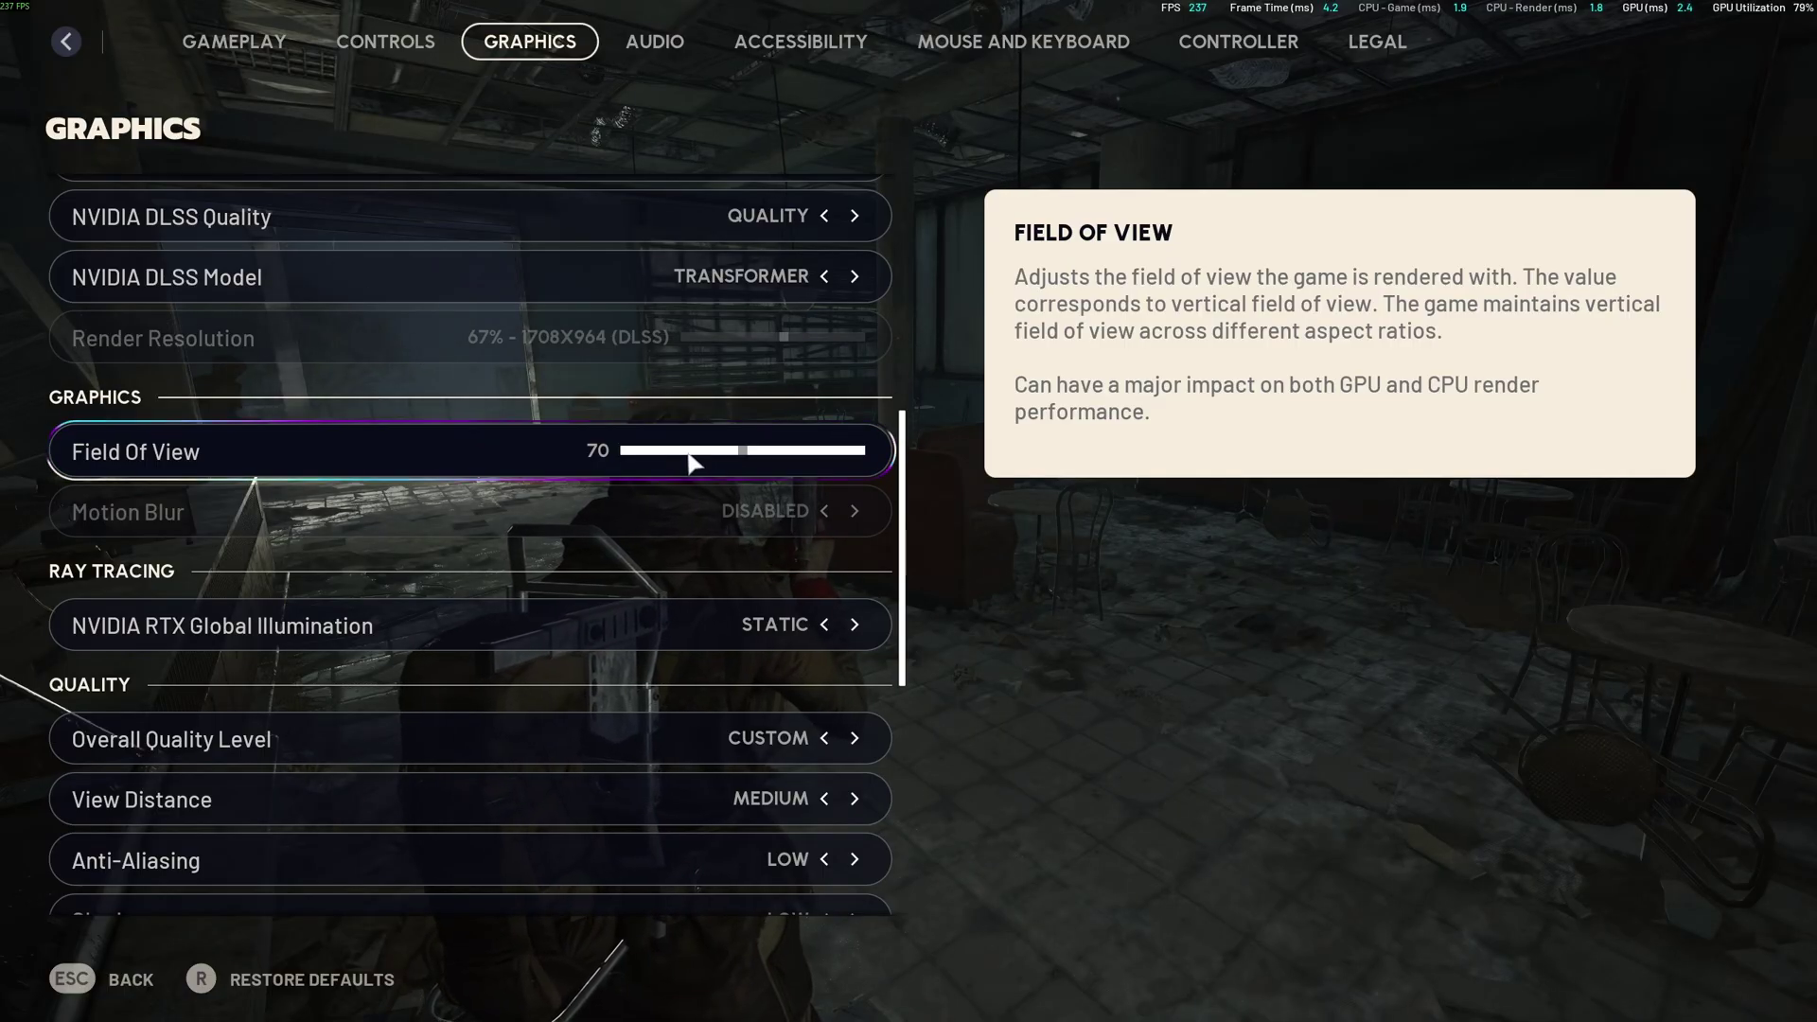
{"action": "scroll", "coordinate": [719, 501], "scroll_direction": "down", "scroll_amount": 3}
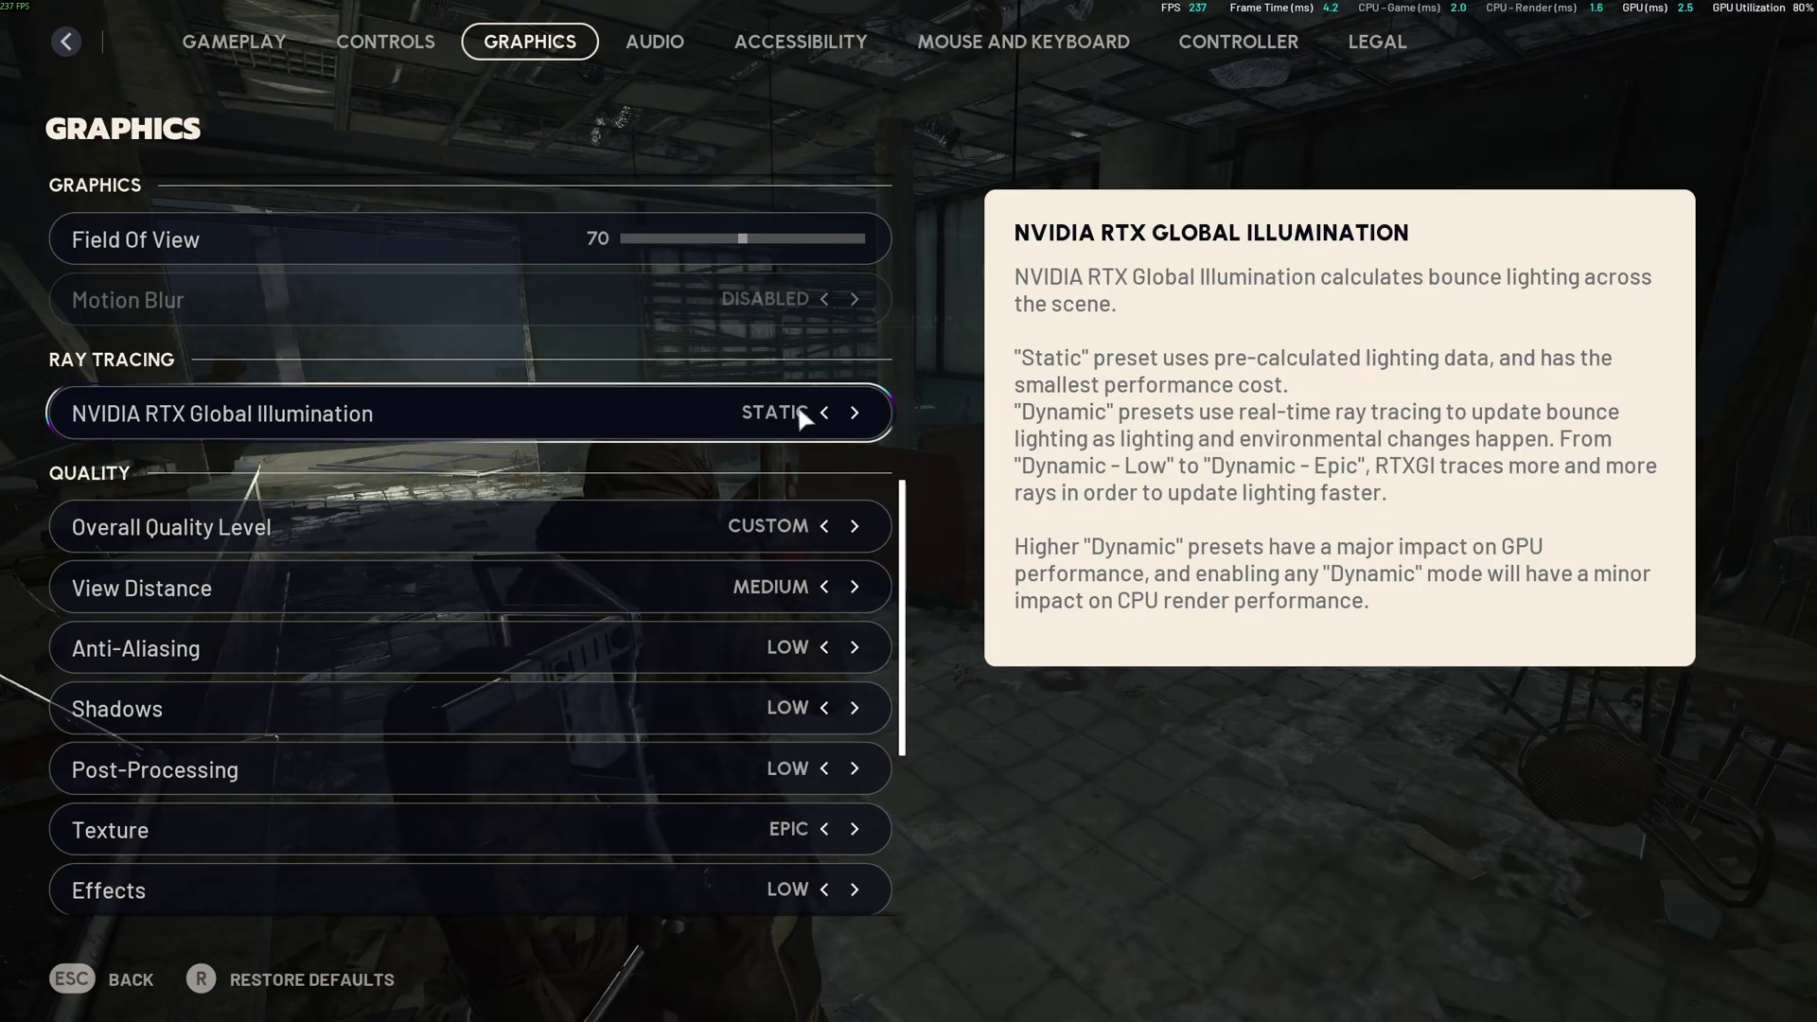
{"action": "scroll", "coordinate": [771, 454], "scroll_direction": "down", "scroll_amount": 1}
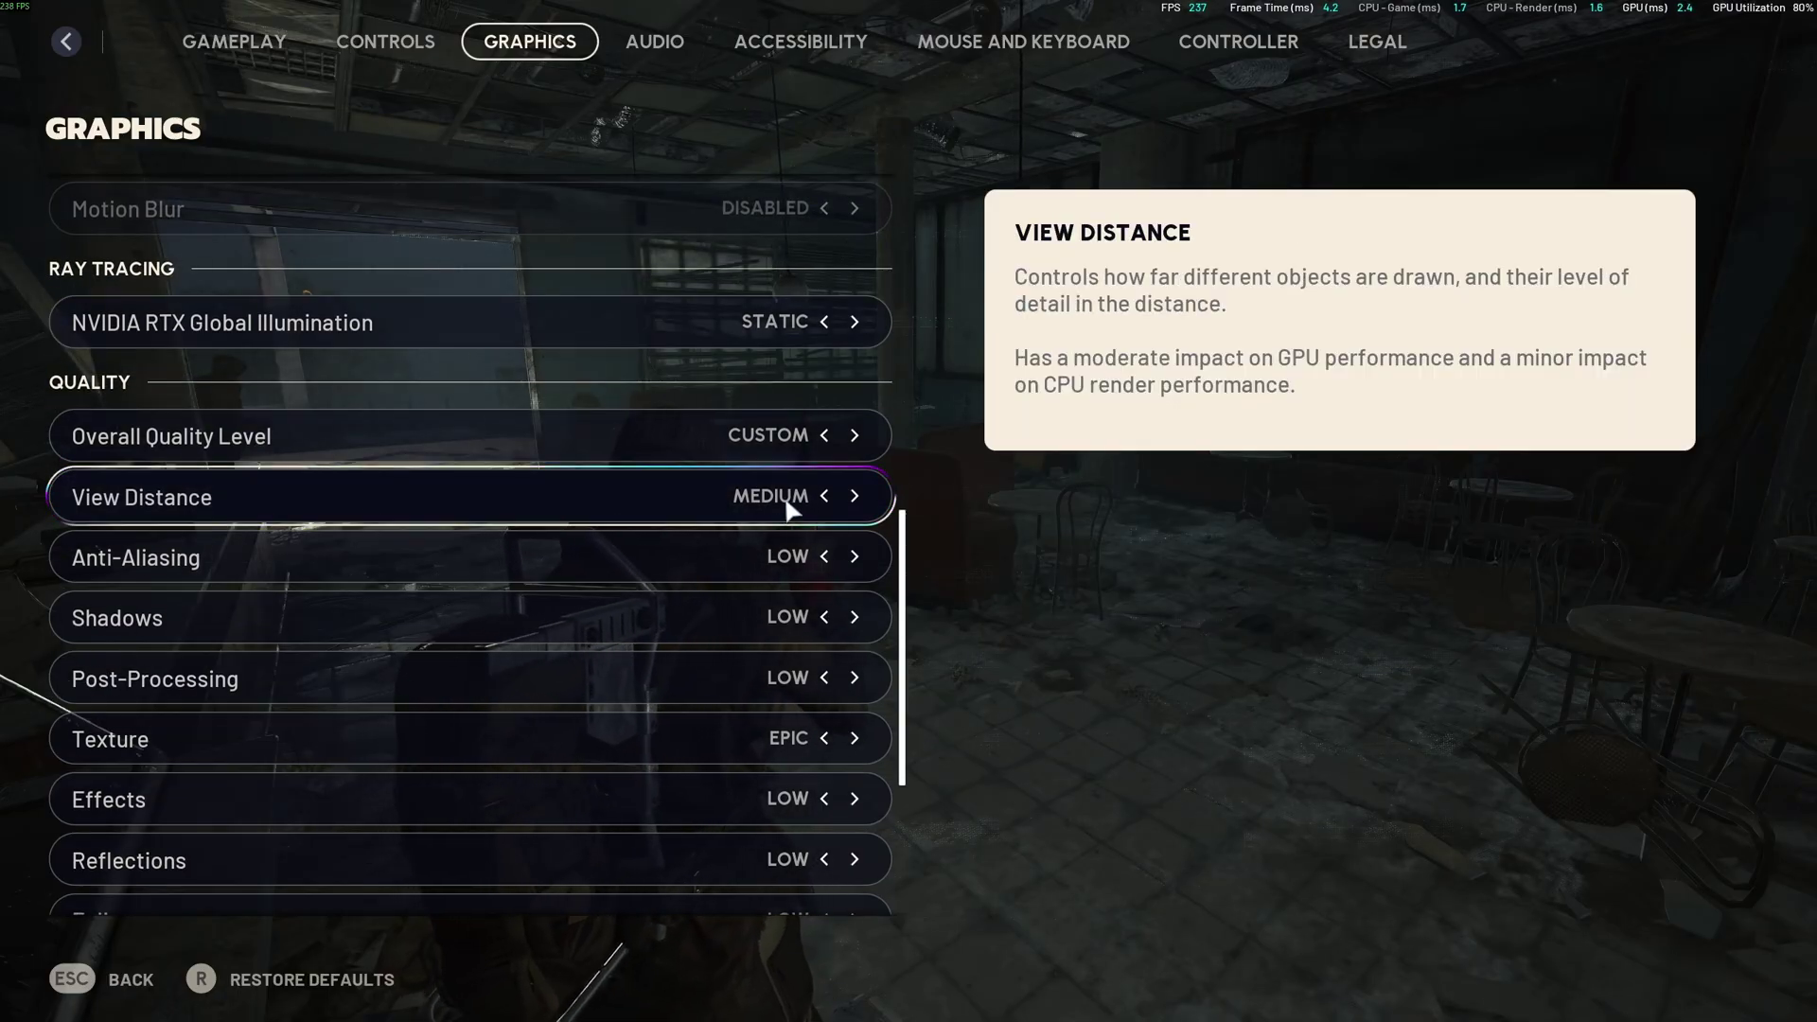
{"action": "left_click", "coordinate": [824, 494]}
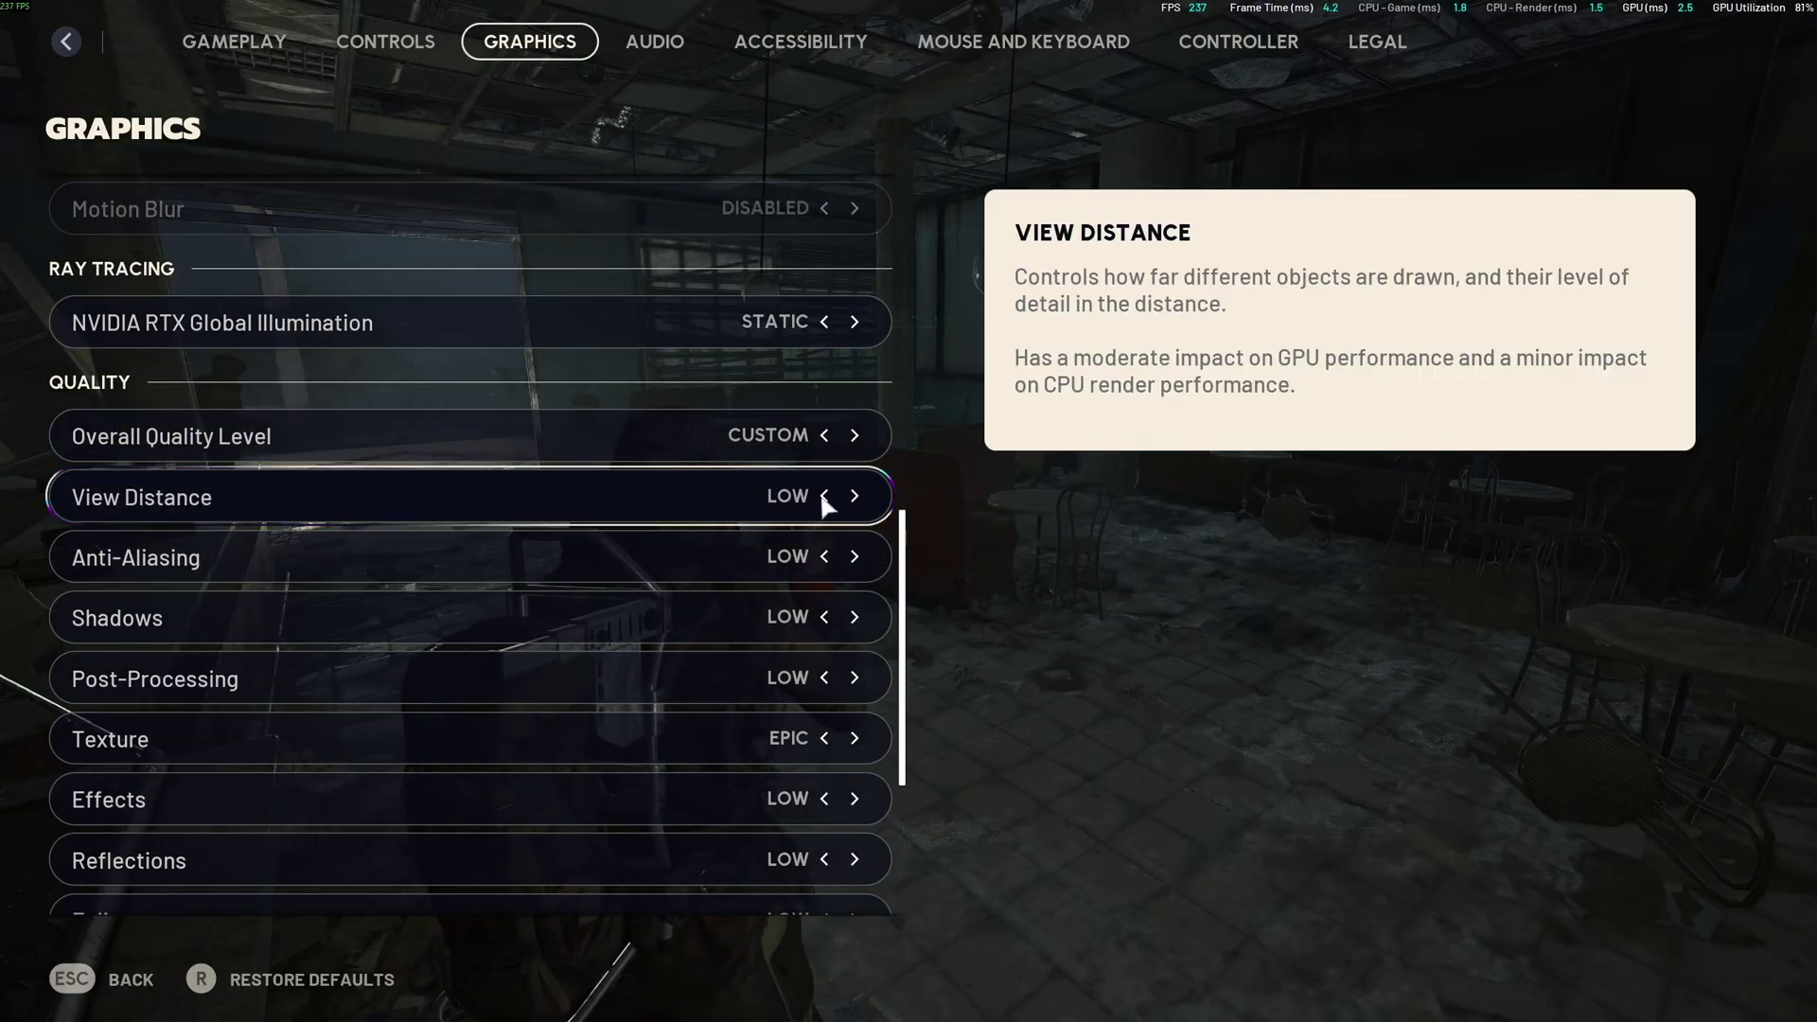
{"action": "left_click", "coordinate": [824, 492]}
{"action": "left_click", "coordinate": [853, 493]}
{"action": "left_click", "coordinate": [855, 494]}
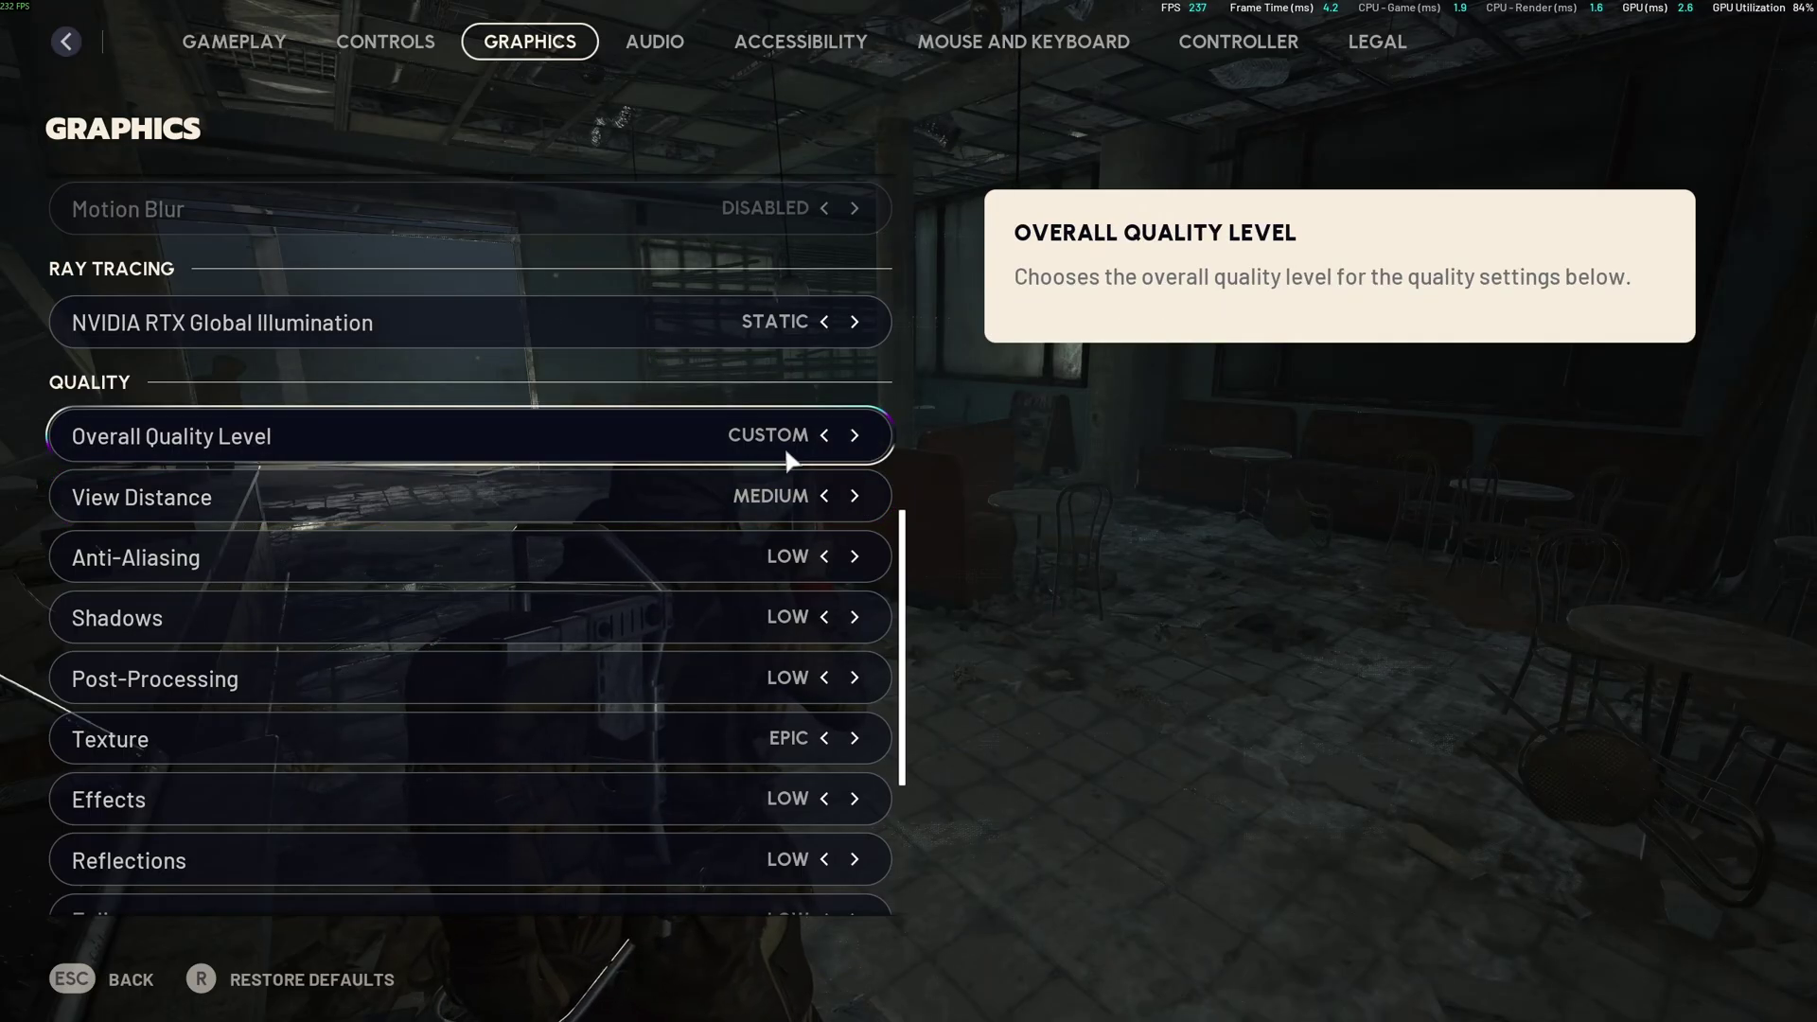
{"action": "left_click", "coordinate": [855, 496]}
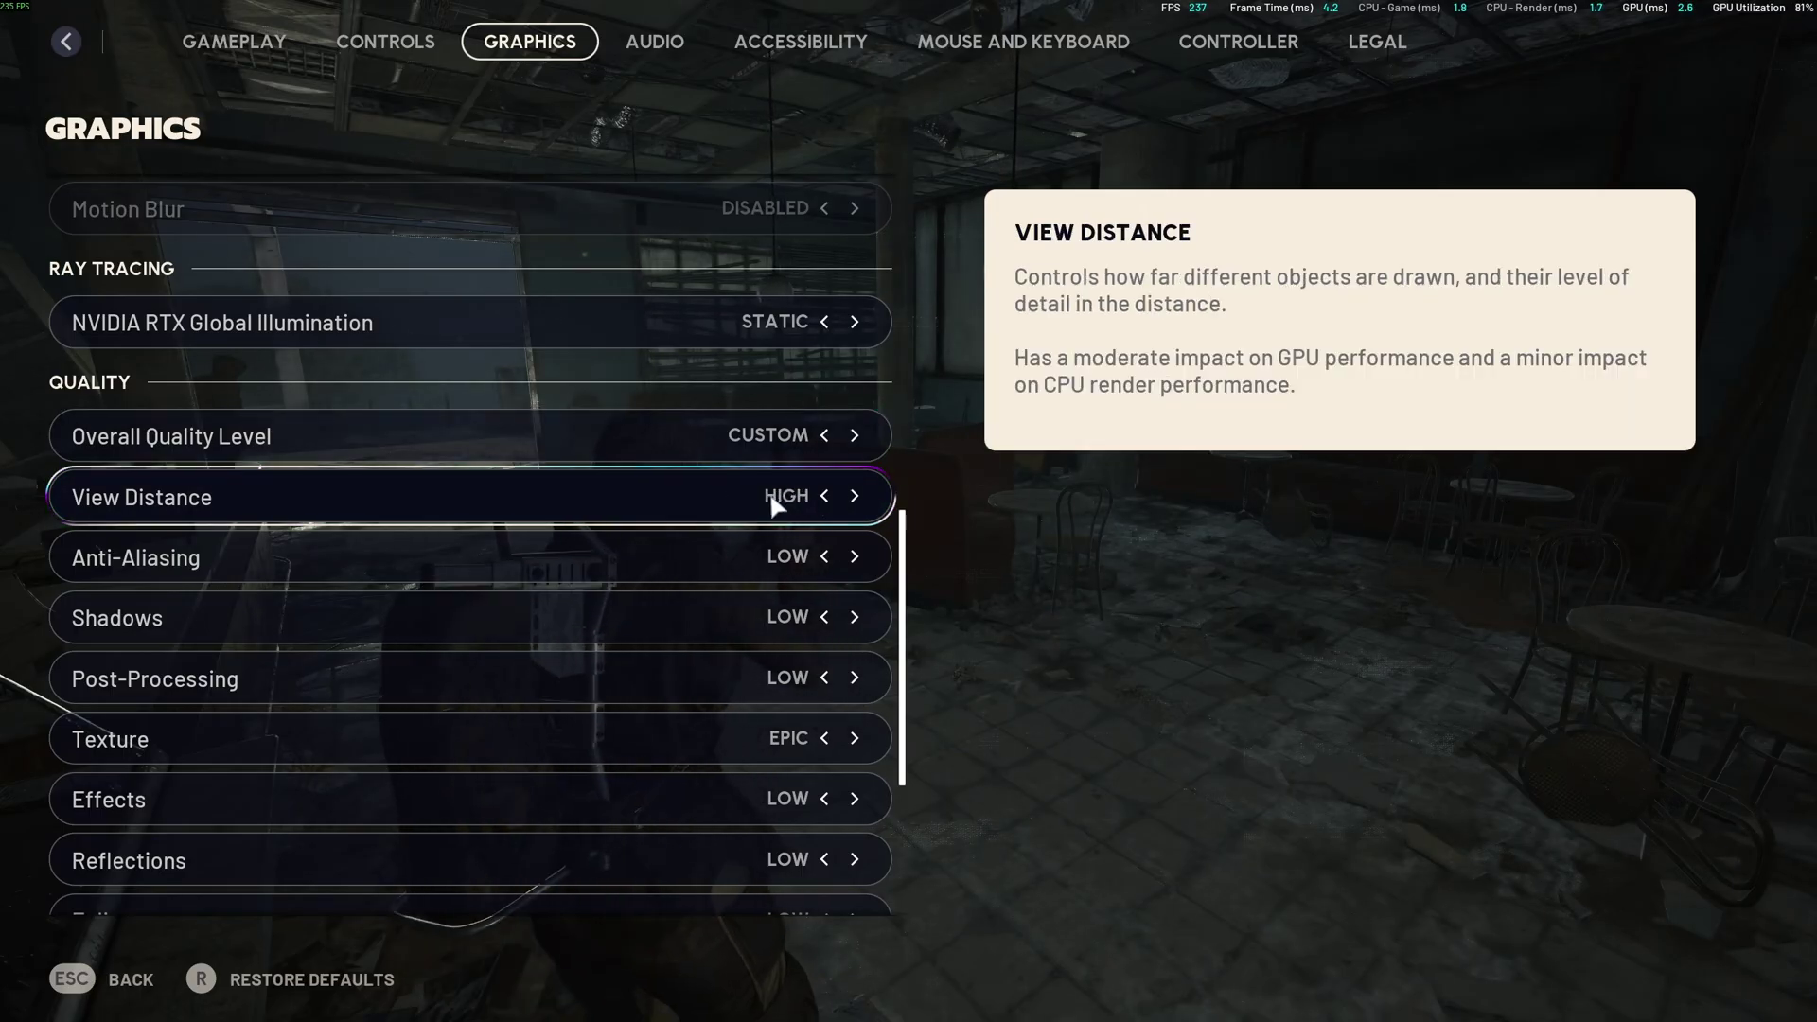
{"action": "left_click", "coordinate": [825, 490]}
Try the Texture quality at Medium and Low and return it to Epic.
{"action": "scroll", "coordinate": [484, 549], "scroll_direction": "down", "scroll_amount": 1}
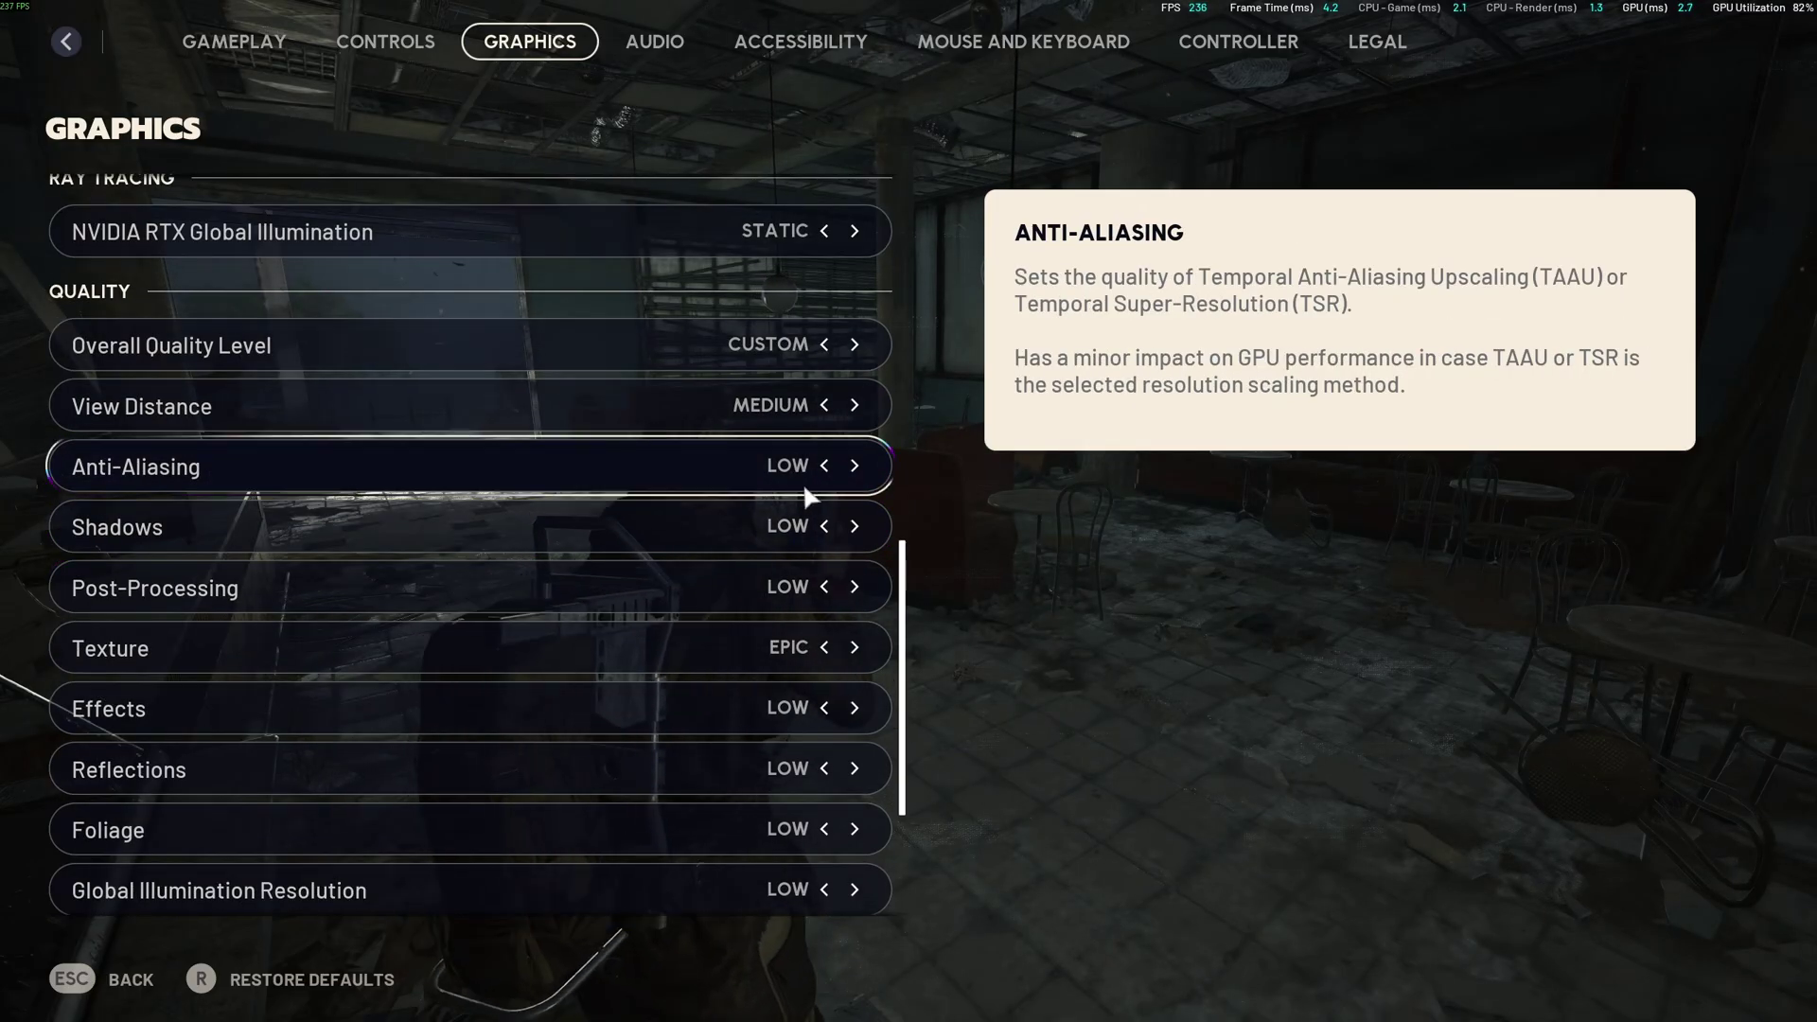
{"action": "scroll", "coordinate": [685, 556], "scroll_direction": "up", "scroll_amount": 3}
{"action": "scroll", "coordinate": [716, 515], "scroll_direction": "up", "scroll_amount": 2}
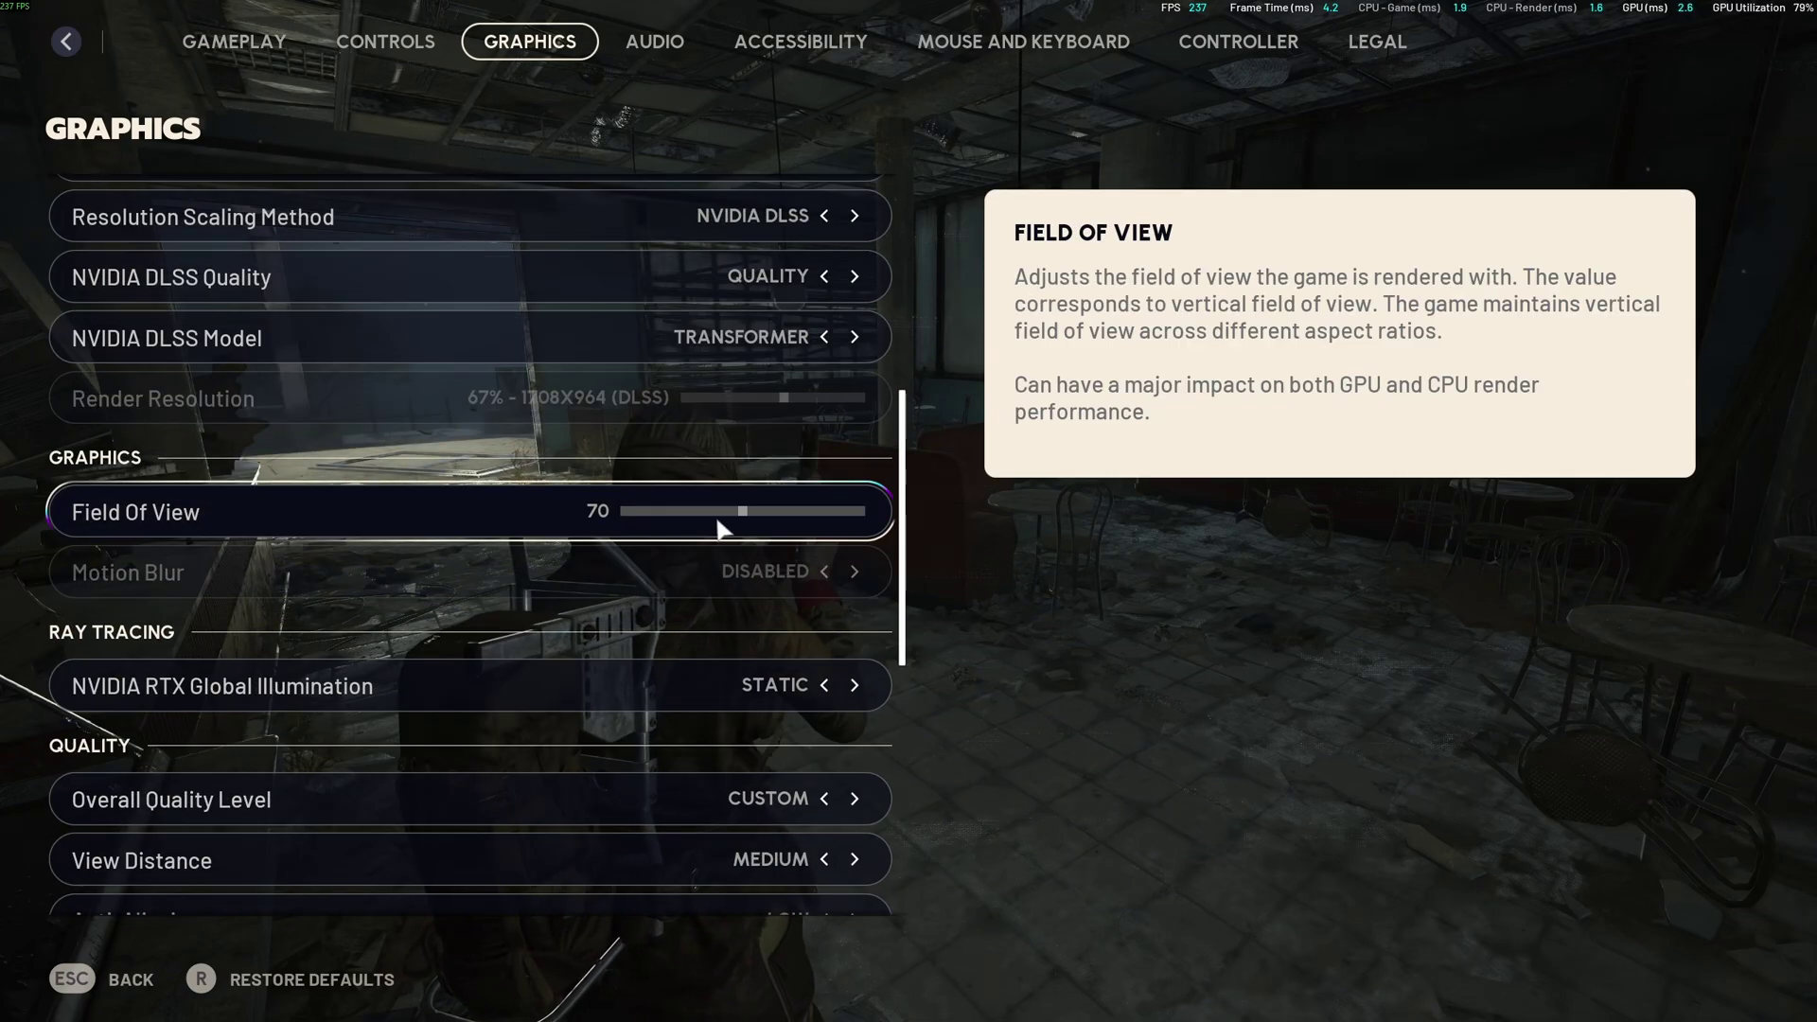
{"action": "scroll", "coordinate": [779, 494], "scroll_direction": "down", "scroll_amount": 3}
{"action": "scroll", "coordinate": [781, 483], "scroll_direction": "down", "scroll_amount": 4}
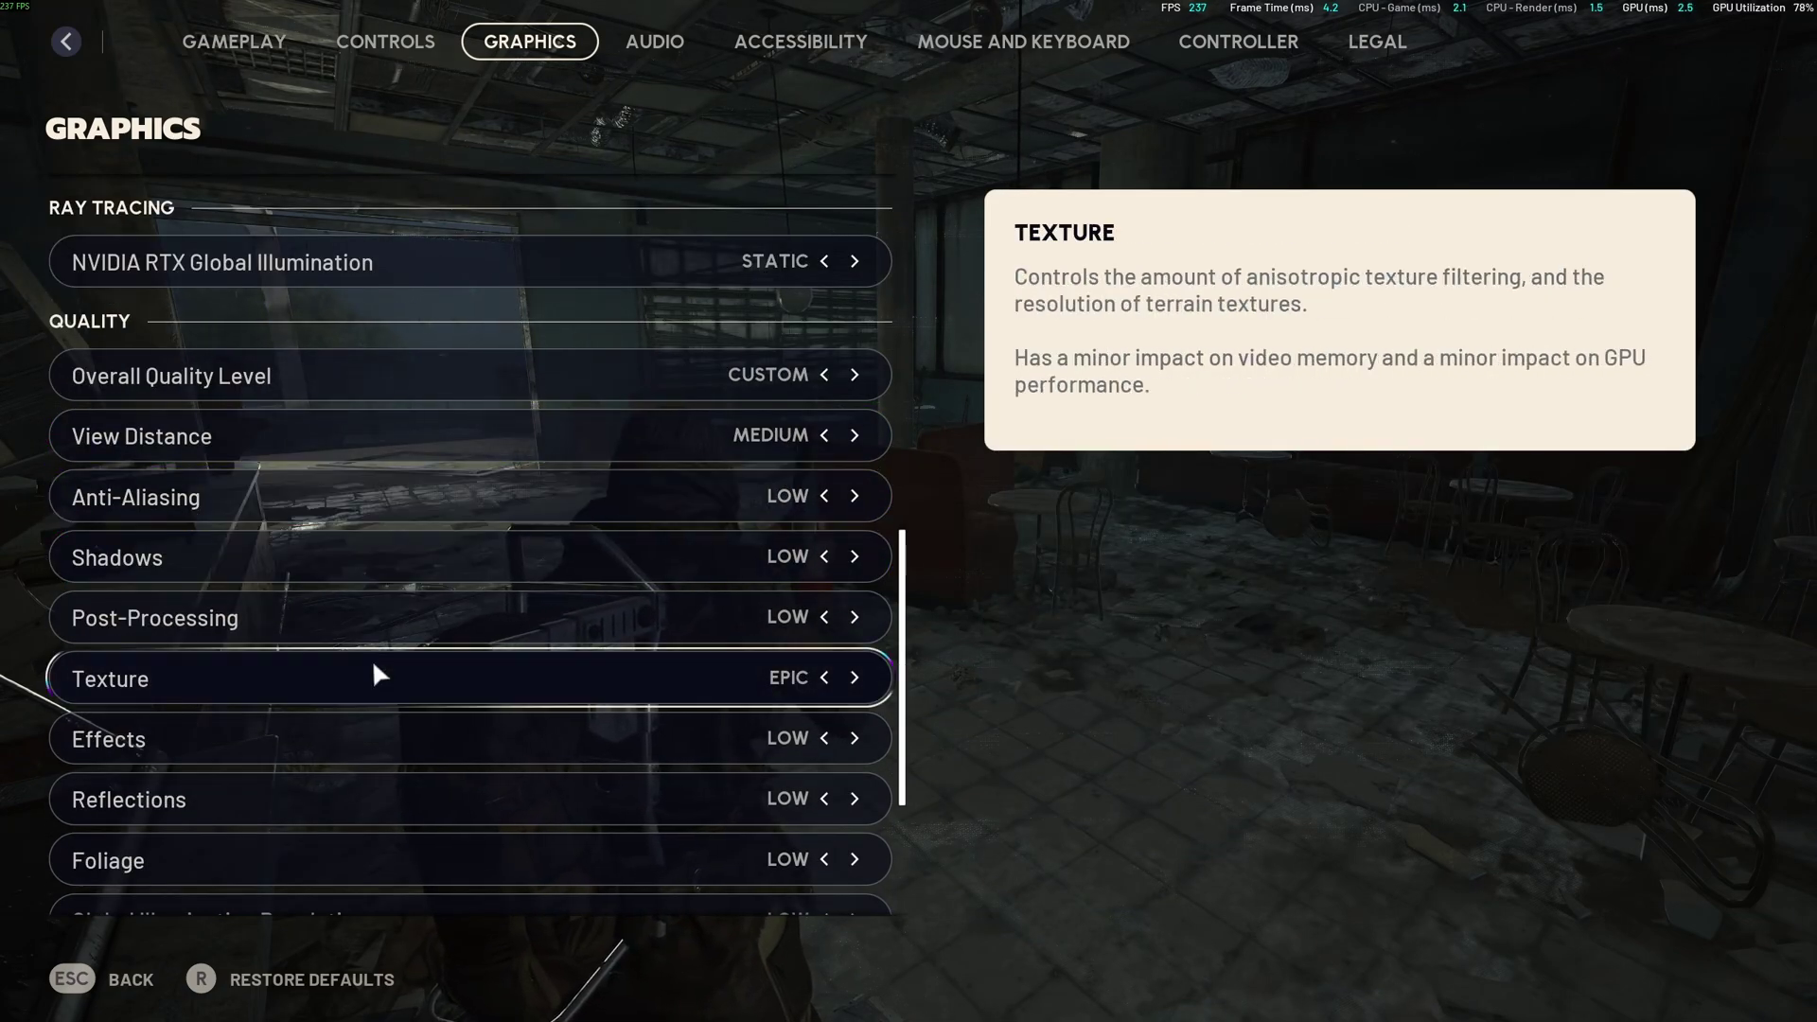
{"action": "scroll", "coordinate": [393, 681], "scroll_direction": "down", "scroll_amount": 2}
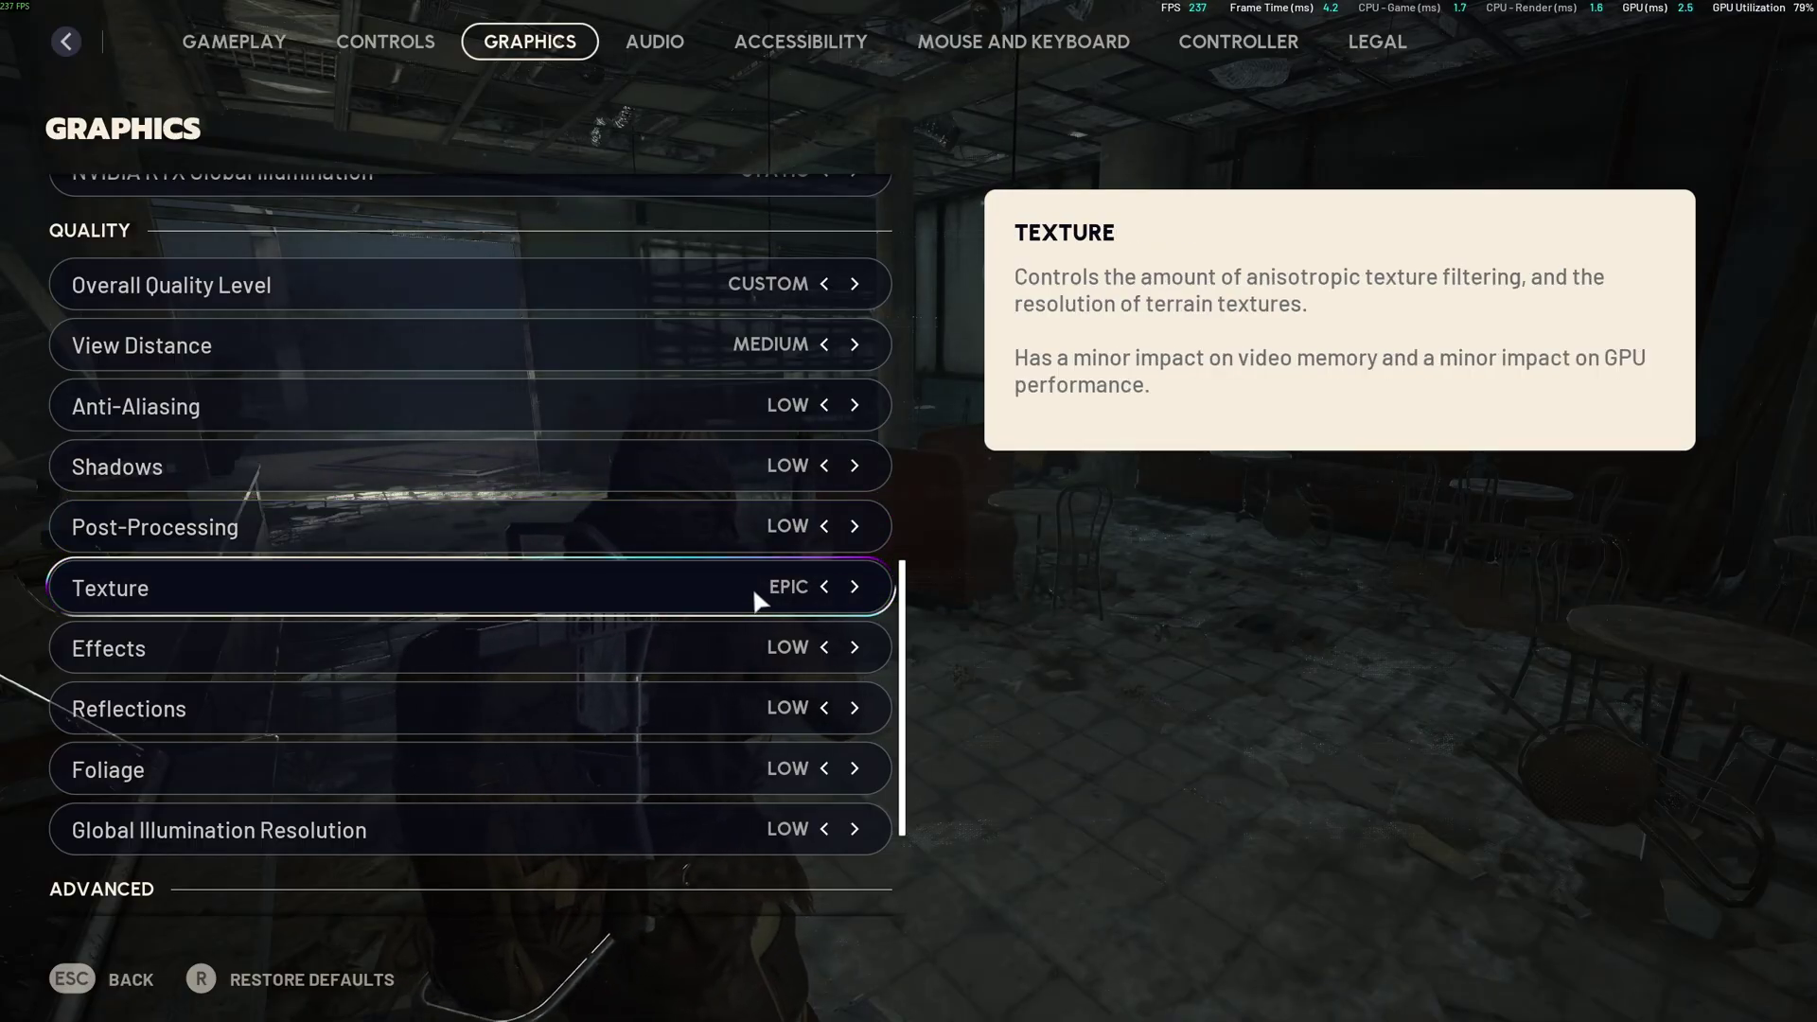
{"action": "left_click", "coordinate": [824, 587]}
{"action": "left_click", "coordinate": [824, 587]}
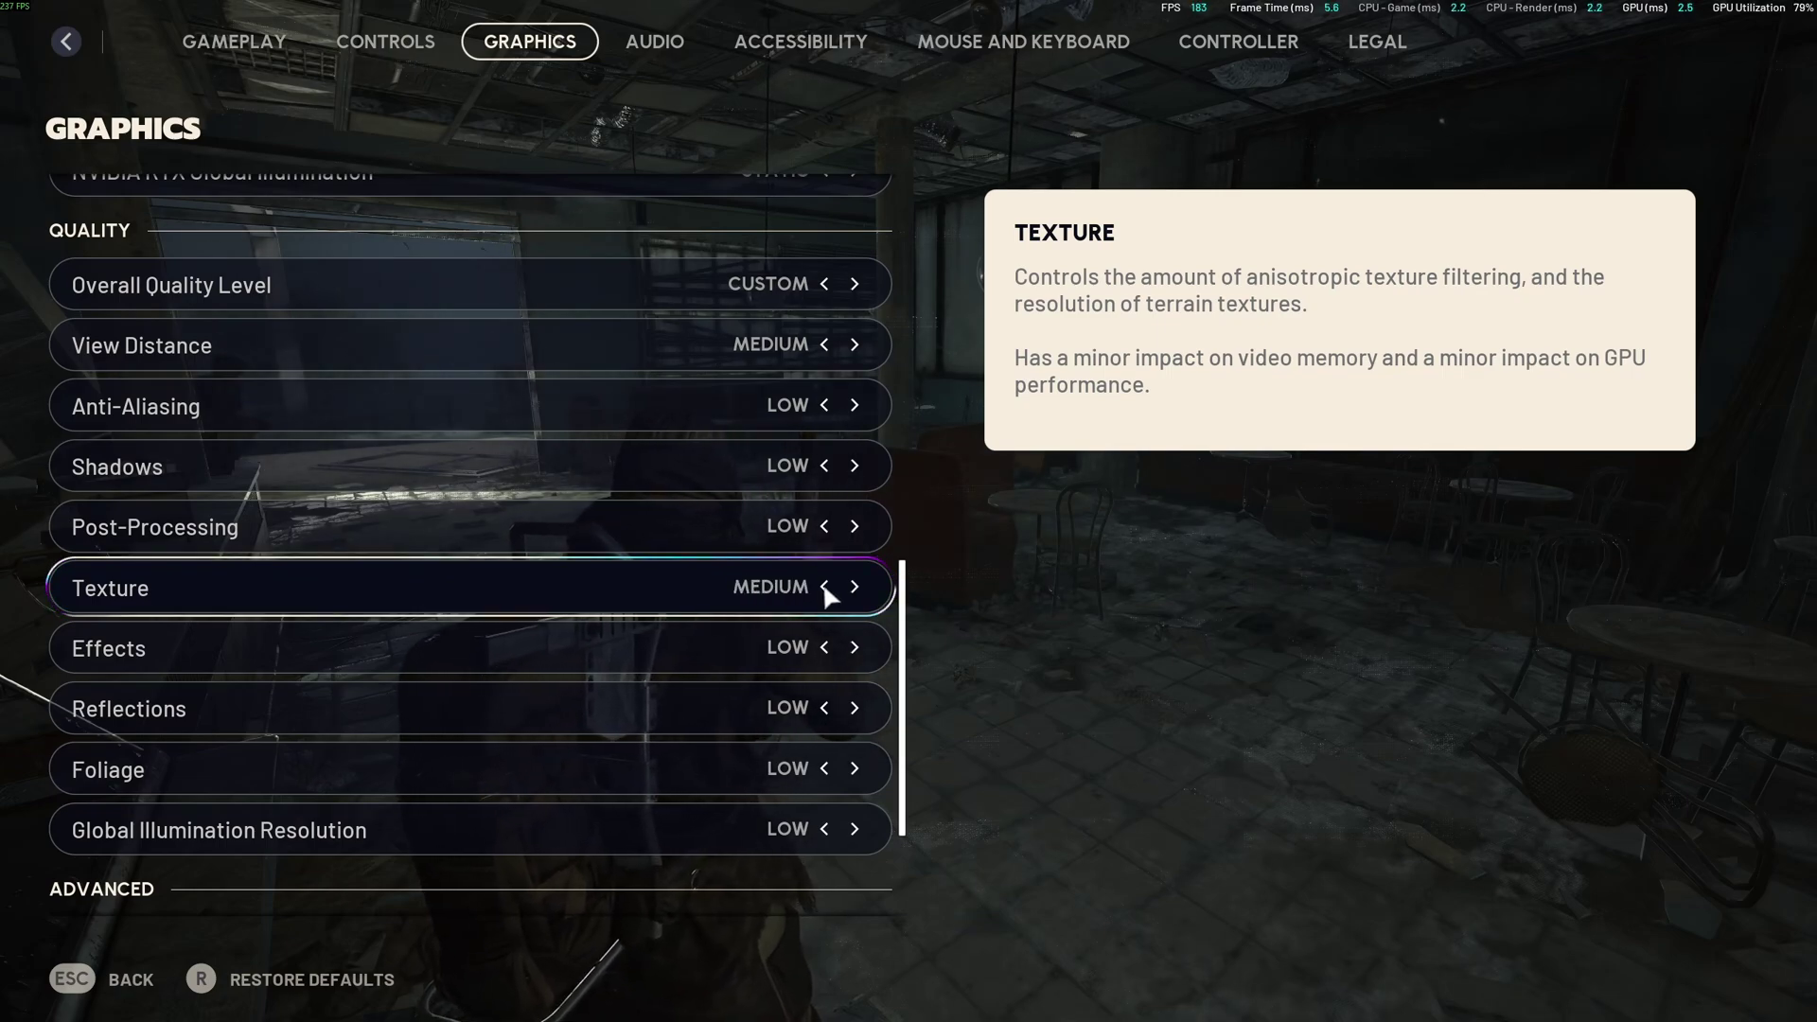
{"action": "left_click", "coordinate": [824, 587]}
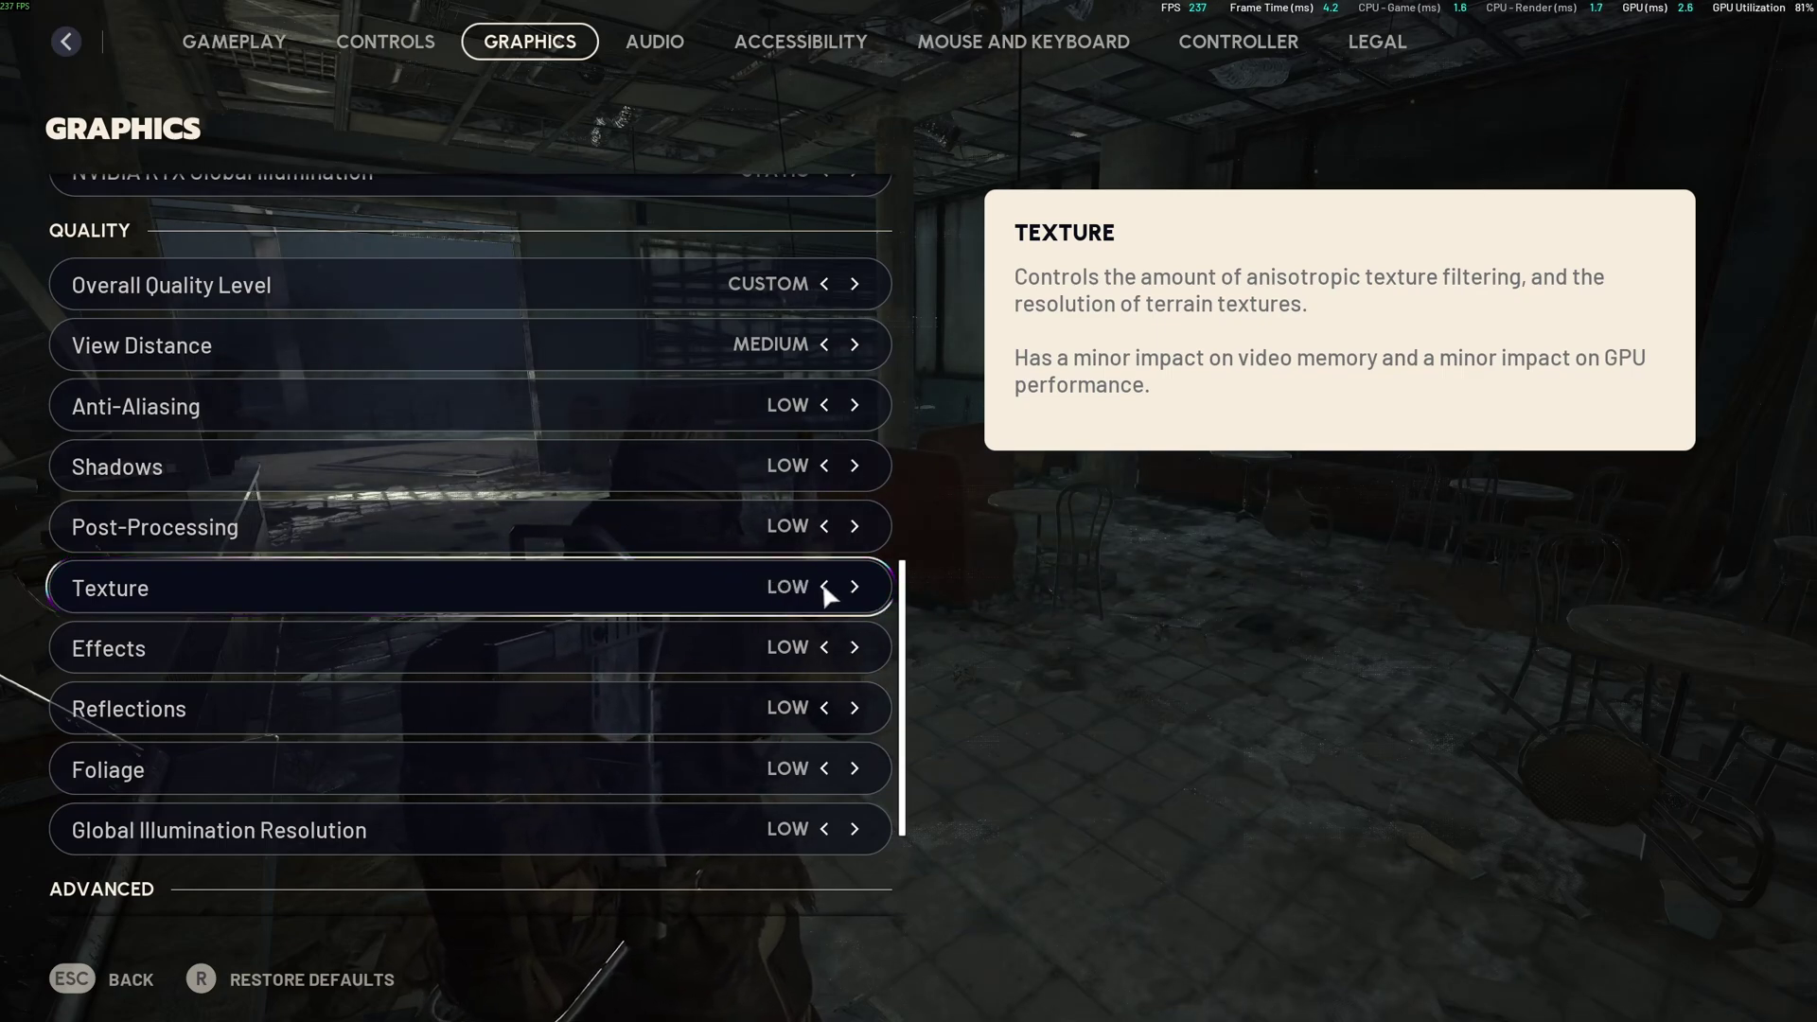
{"action": "left_click", "coordinate": [824, 587]}
Set the Foliage quality to Medium.
{"action": "scroll", "coordinate": [628, 627], "scroll_direction": "down", "scroll_amount": 1}
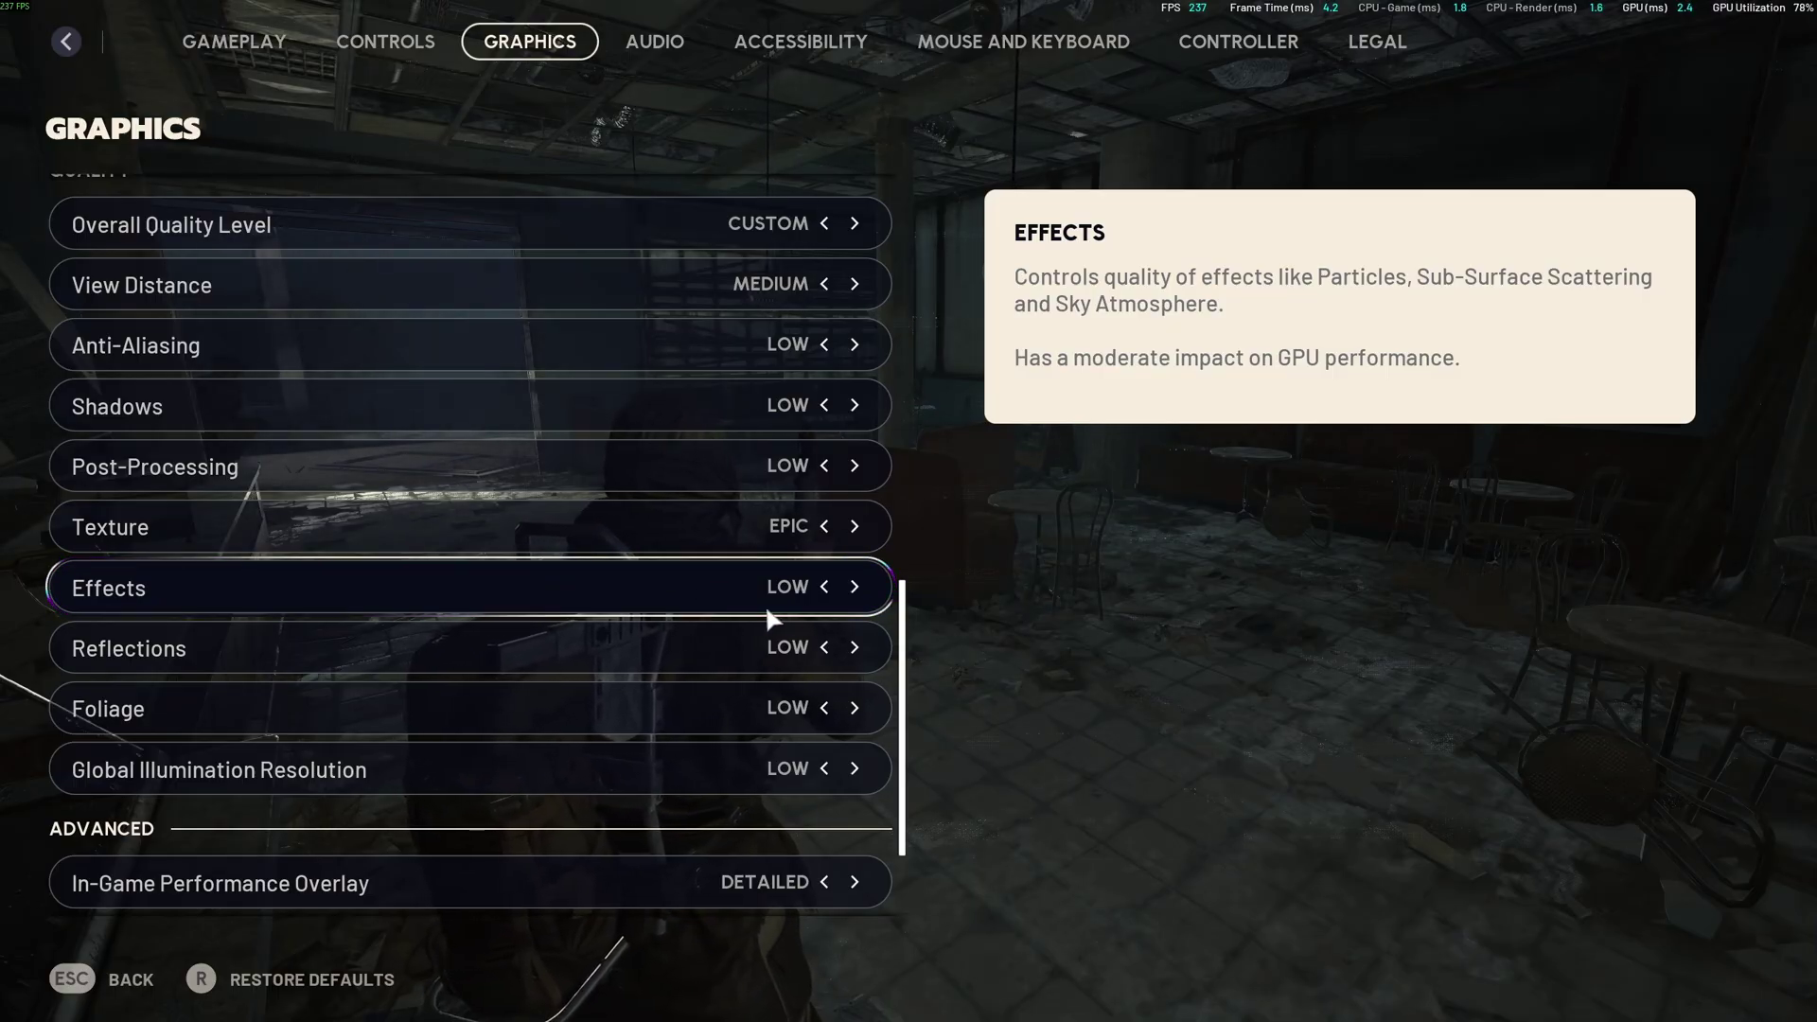
{"action": "scroll", "coordinate": [805, 606], "scroll_direction": "down", "scroll_amount": 2}
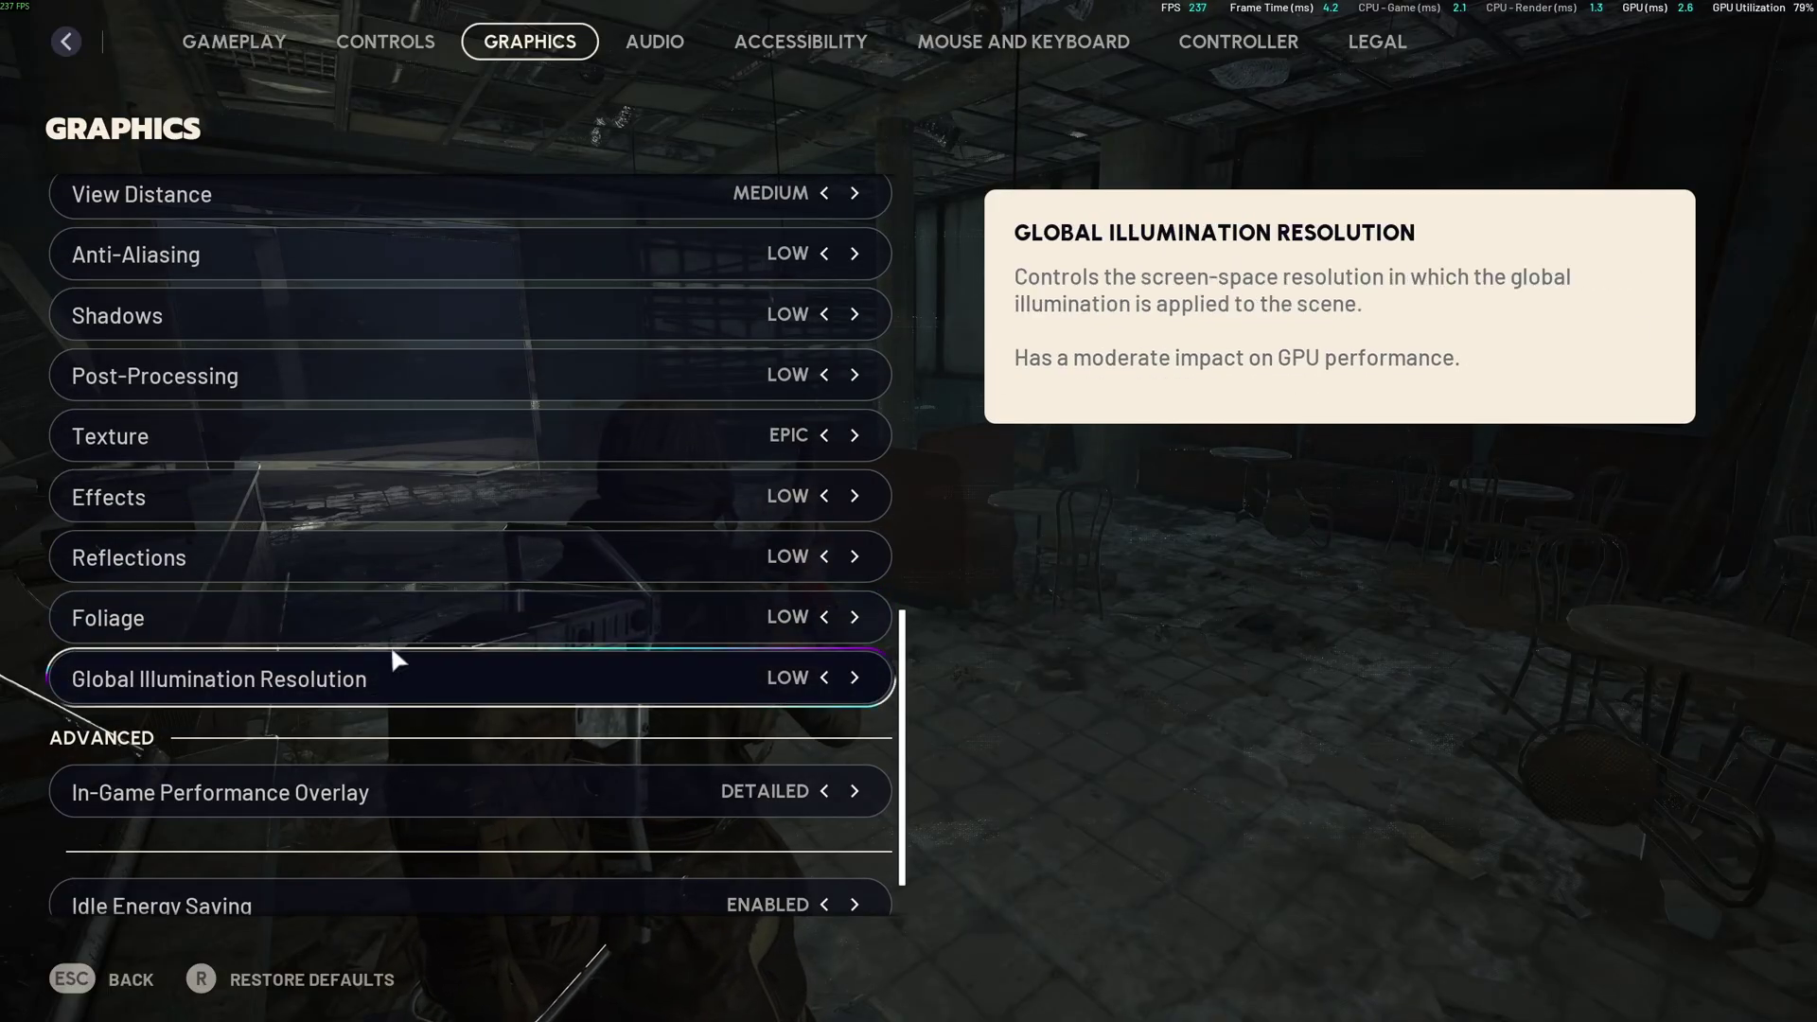
{"action": "left_click", "coordinate": [855, 615]}
{"action": "left_click", "coordinate": [856, 615]}
{"action": "left_click", "coordinate": [825, 617]}
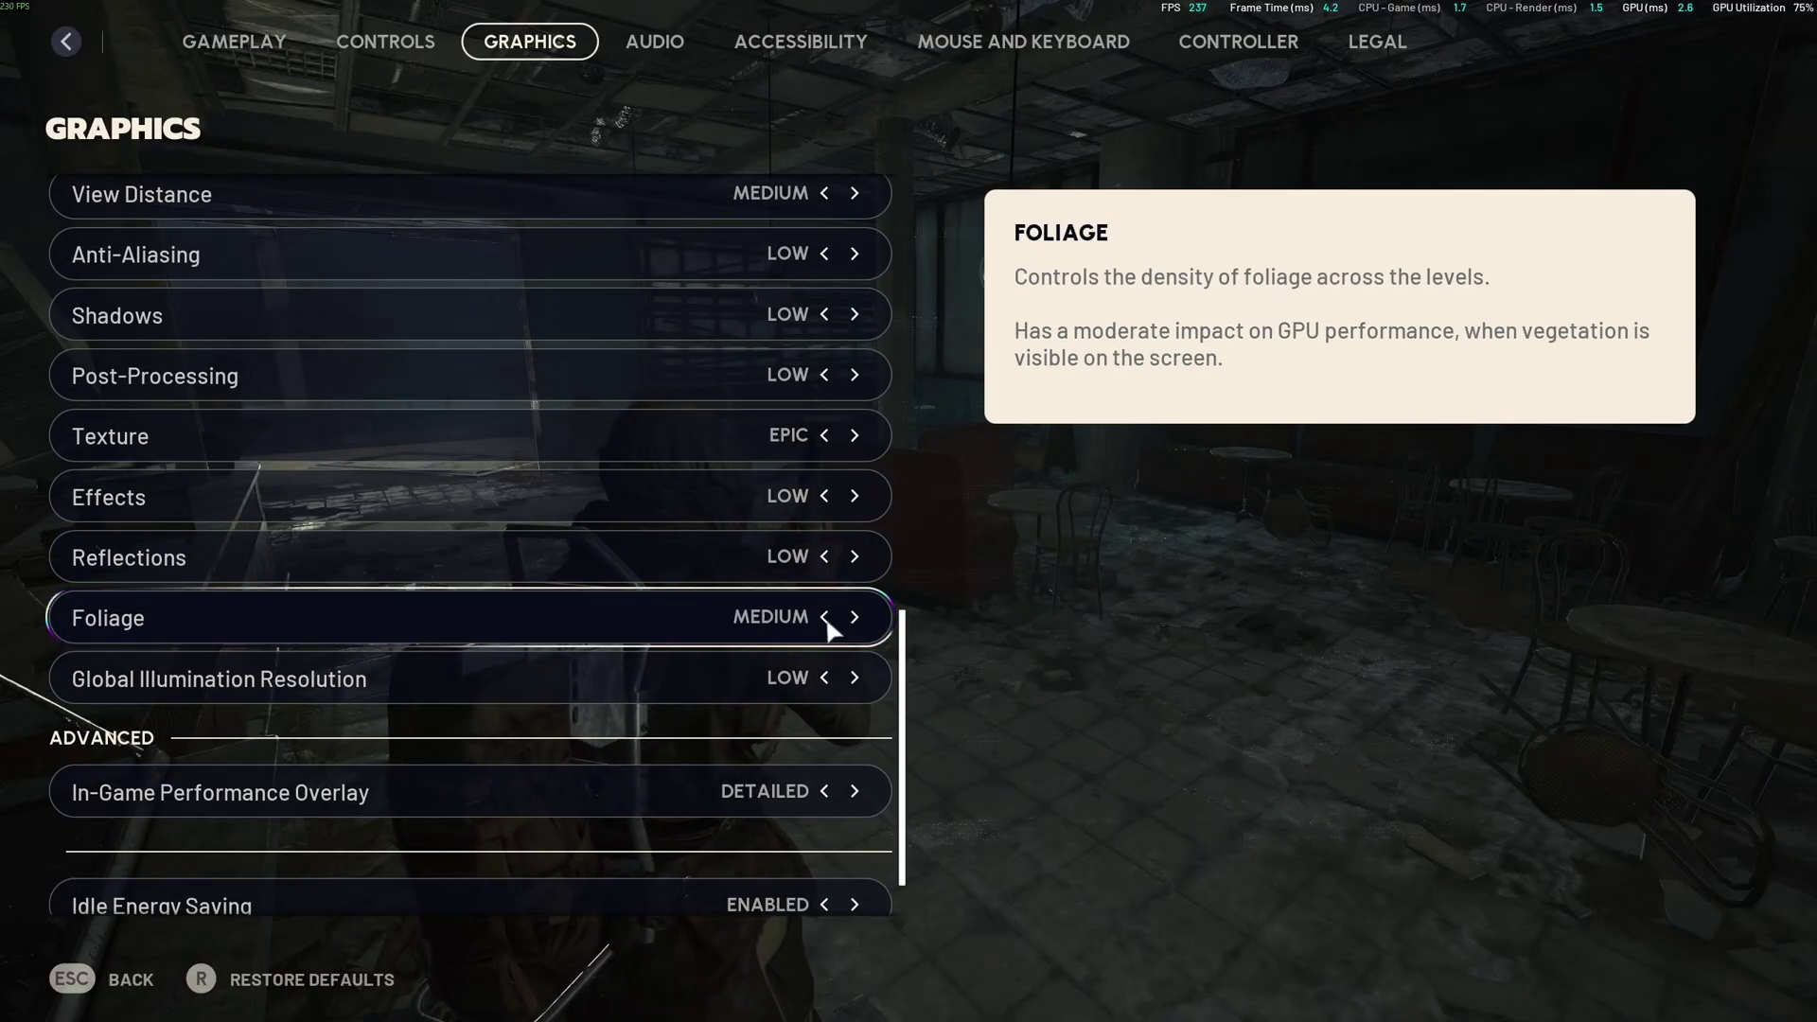
Try the Foliage quality at High and Medium and set it to Low.
{"action": "left_click", "coordinate": [826, 616]}
{"action": "left_click", "coordinate": [826, 616]}
{"action": "left_click", "coordinate": [826, 616]}
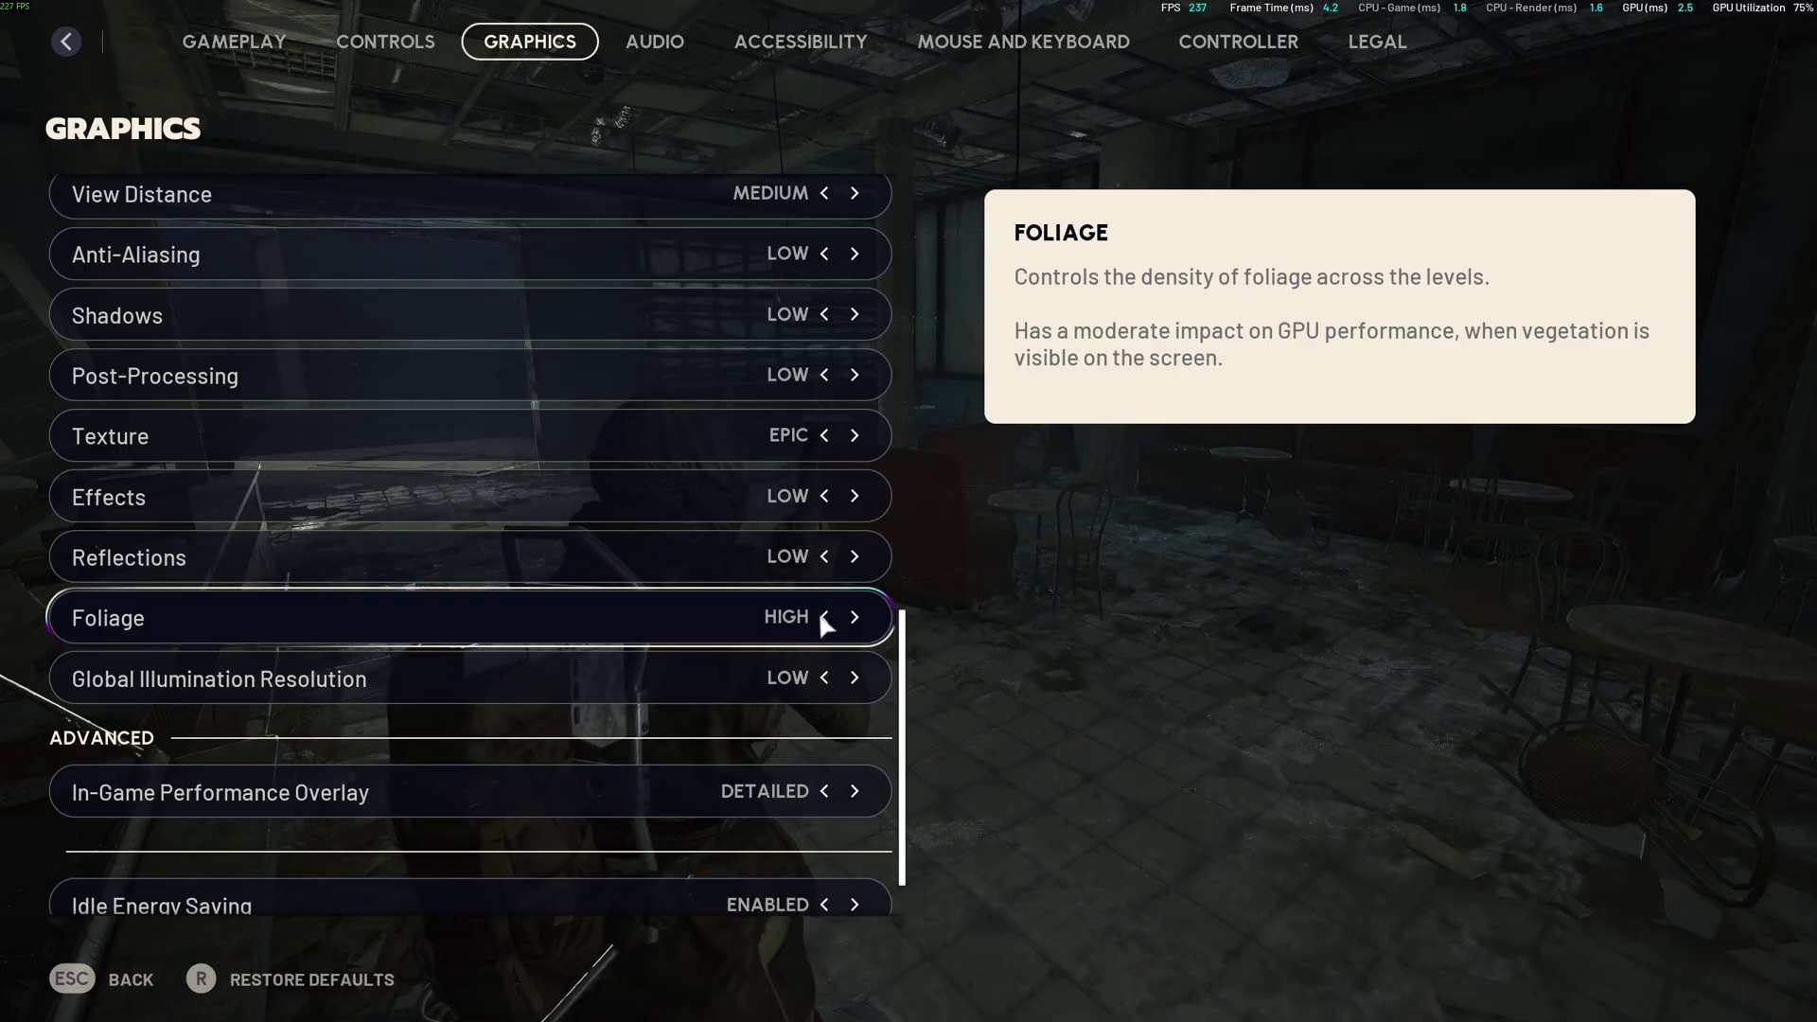
{"action": "left_click", "coordinate": [825, 616]}
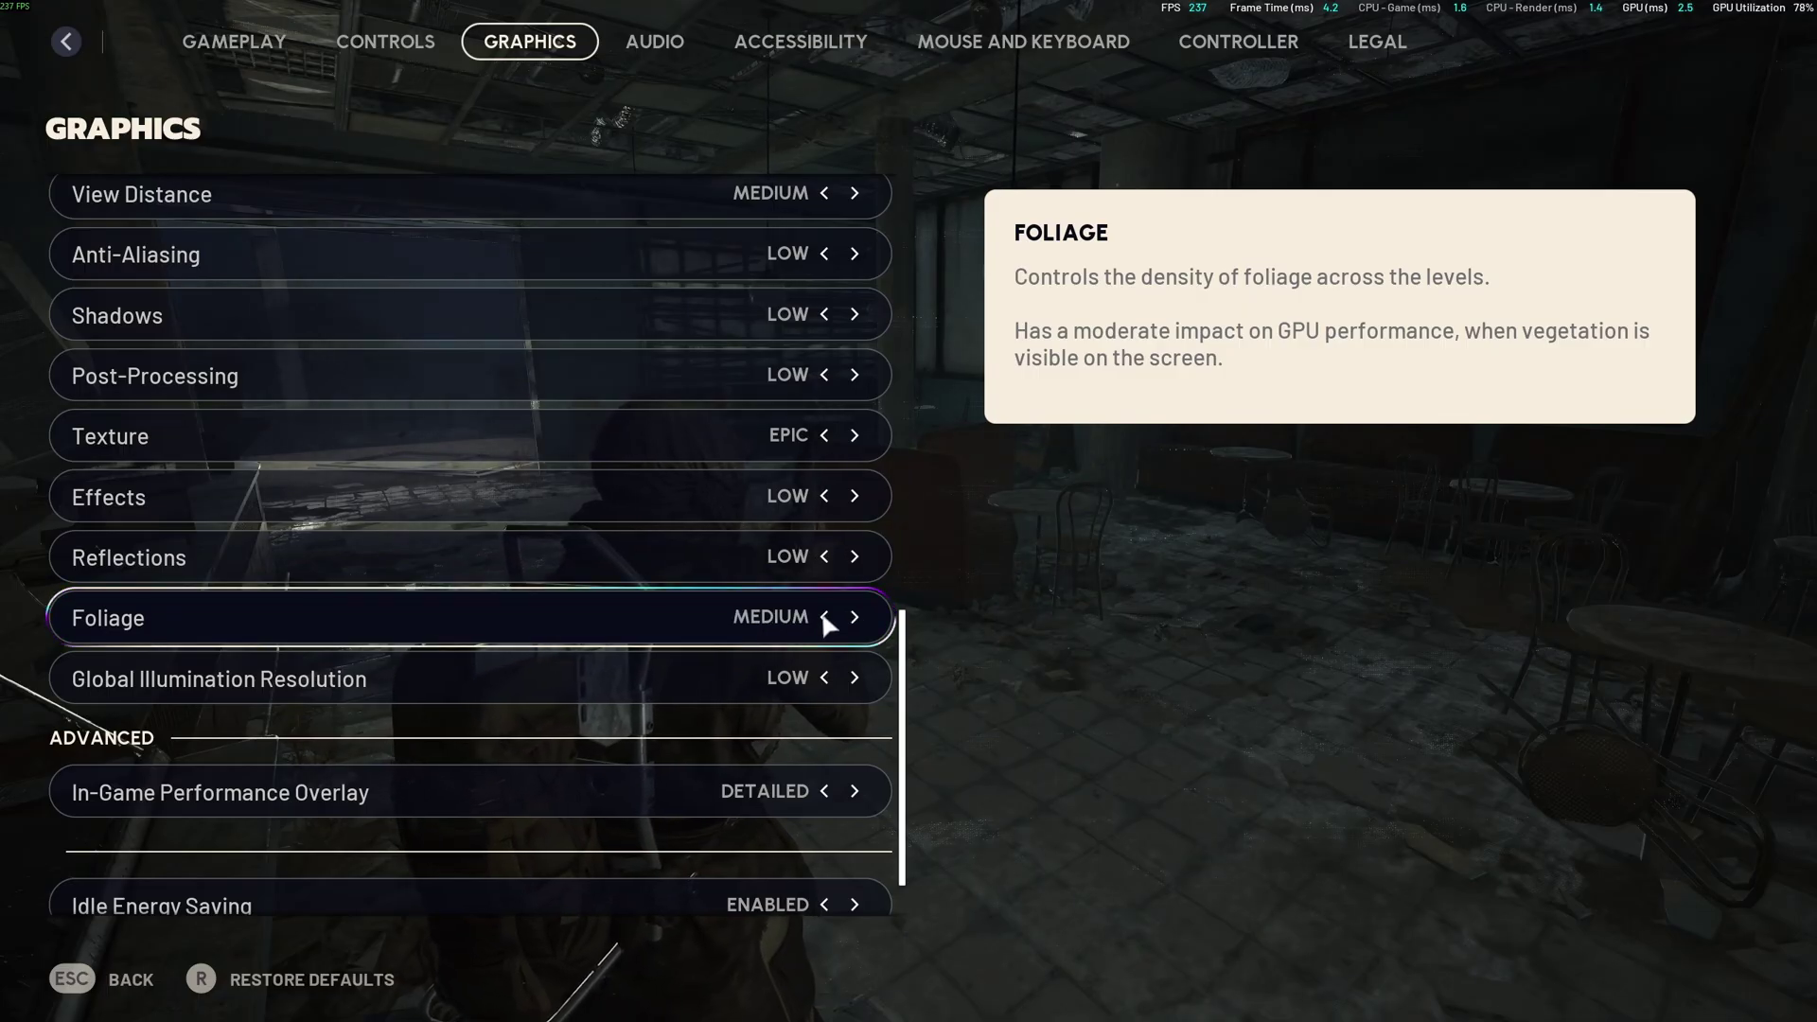
{"action": "left_click", "coordinate": [825, 616]}
Try the In-Game Performance Overlay at Simple and return it to Detailed in the advanced graphics settings.
{"action": "scroll", "coordinate": [810, 634], "scroll_direction": "down", "scroll_amount": 1}
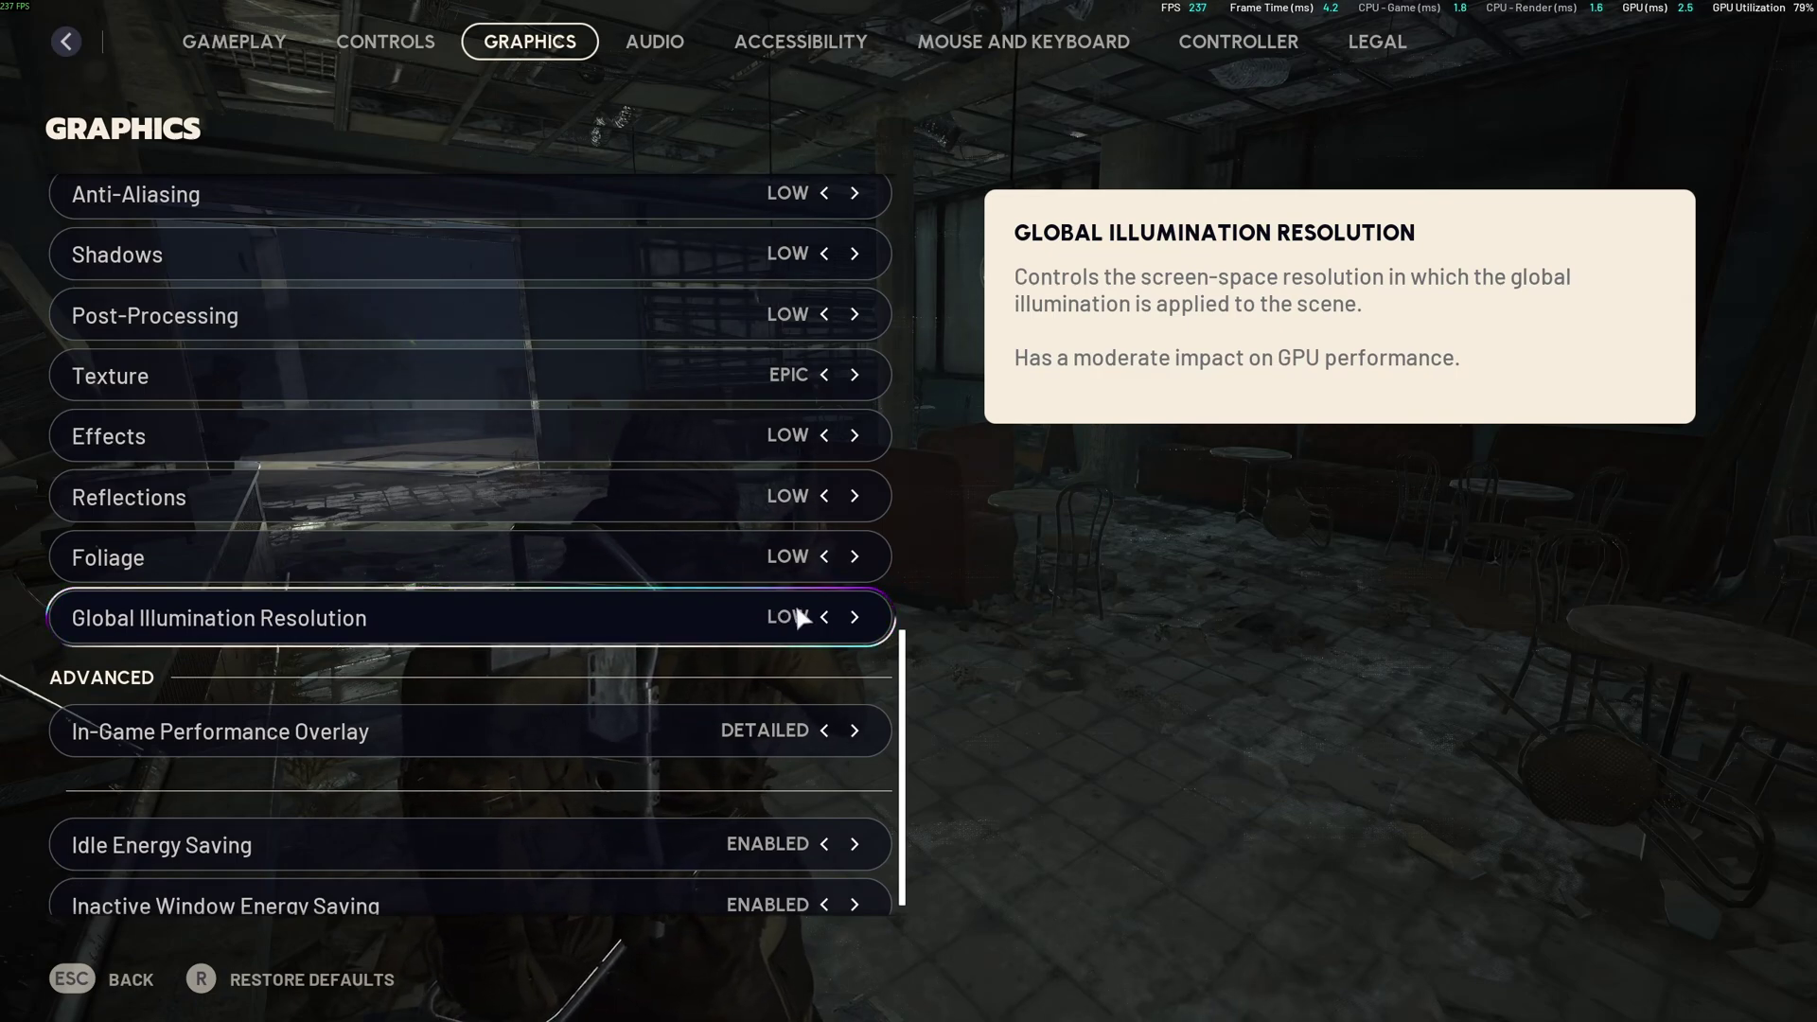
{"action": "scroll", "coordinate": [793, 614], "scroll_direction": "down", "scroll_amount": 1}
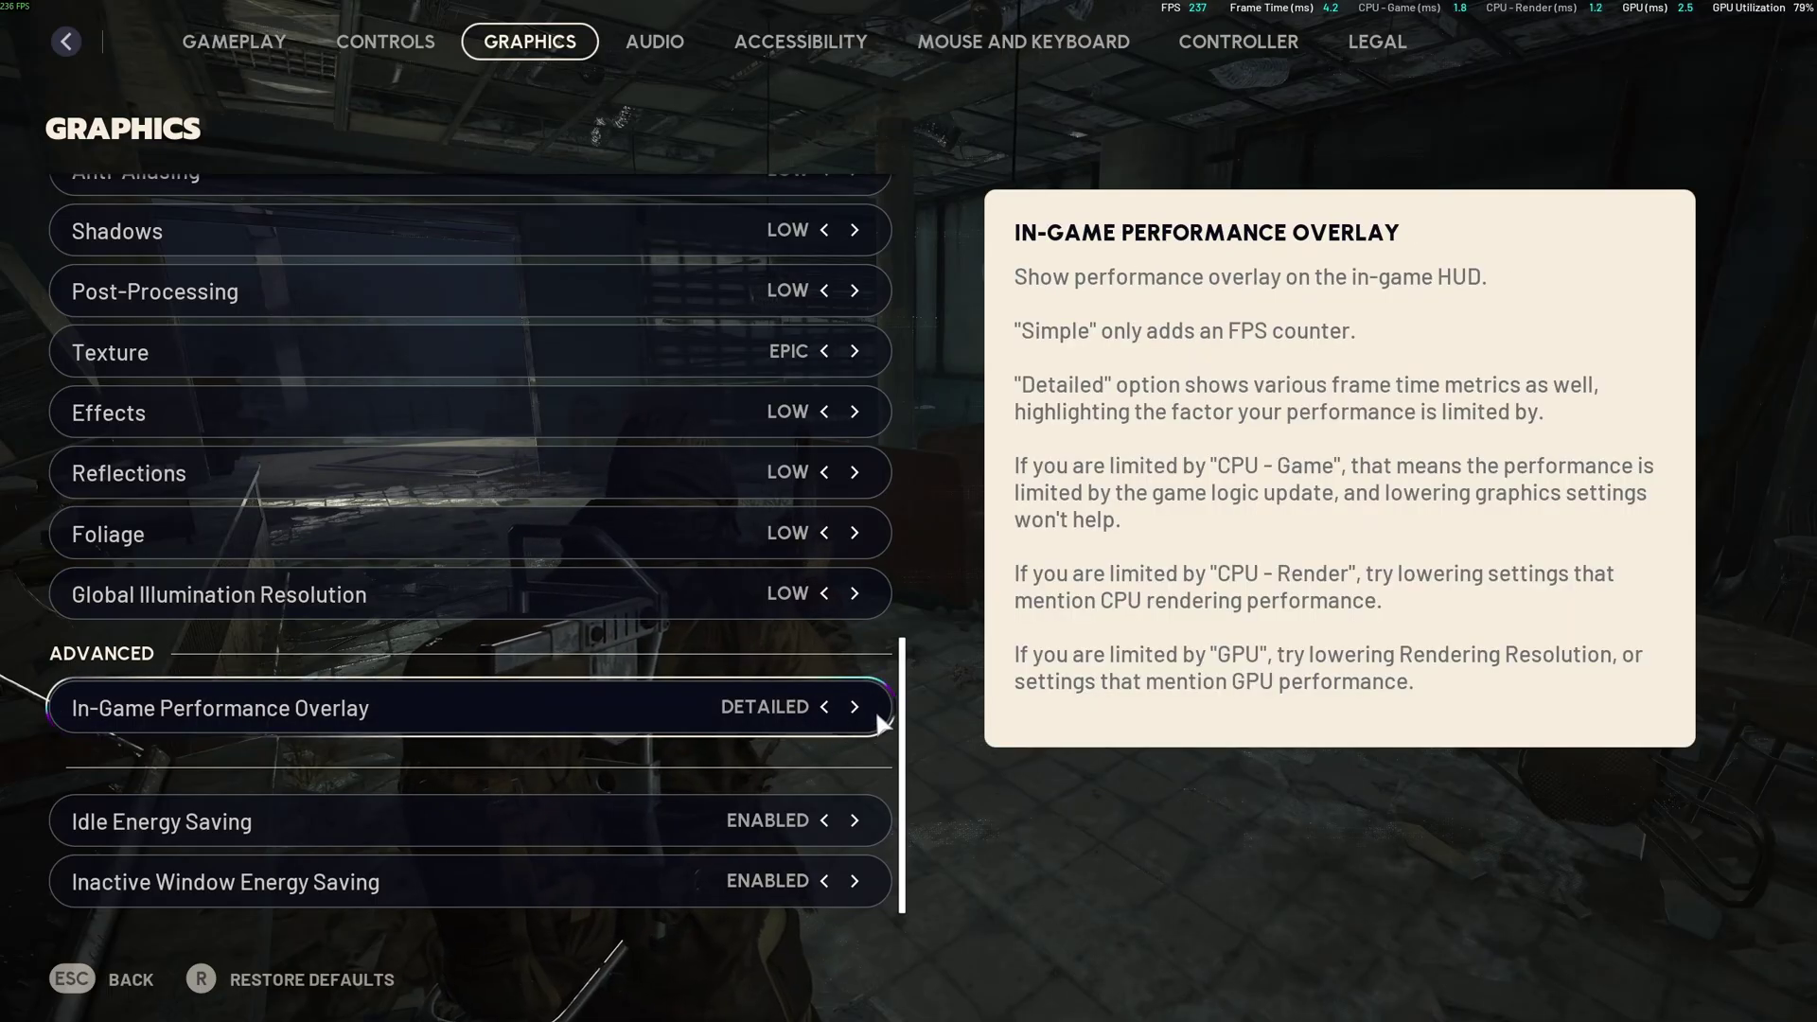
{"action": "left_click", "coordinate": [828, 709]}
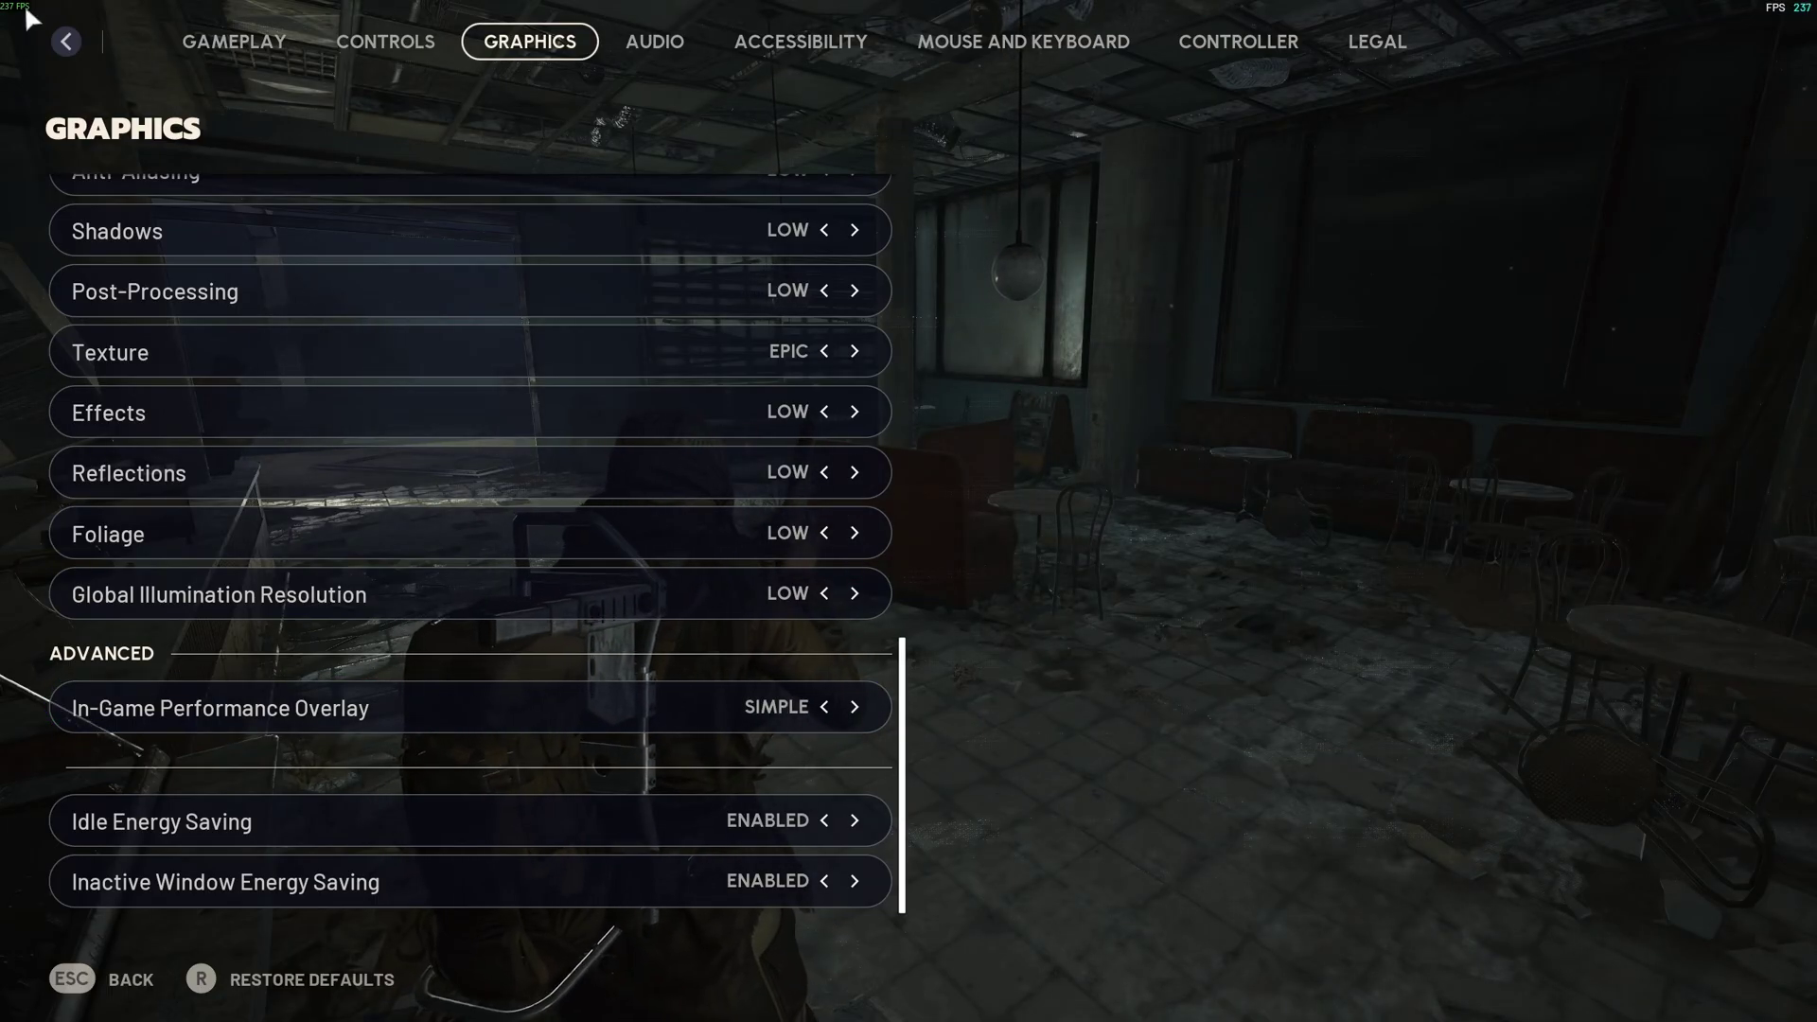
{"action": "left_click", "coordinate": [856, 709]}
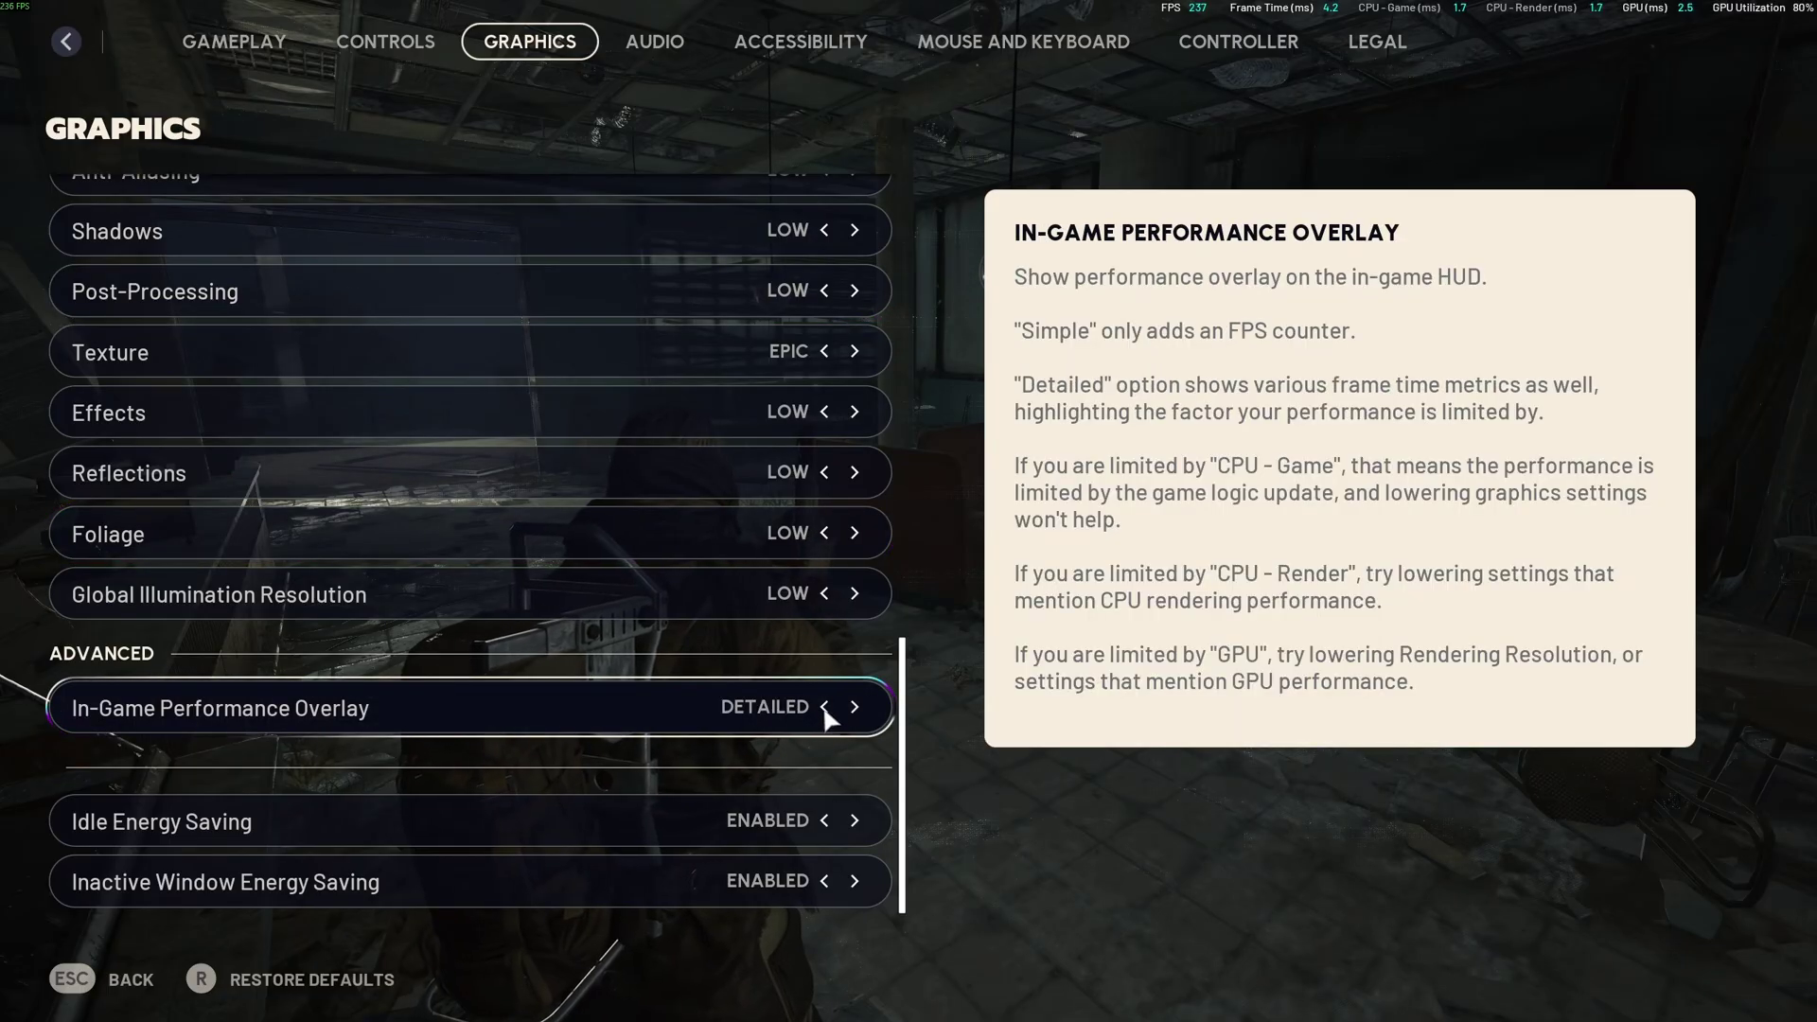
{"action": "left_click", "coordinate": [861, 714]}
{"action": "left_click", "coordinate": [824, 707]}
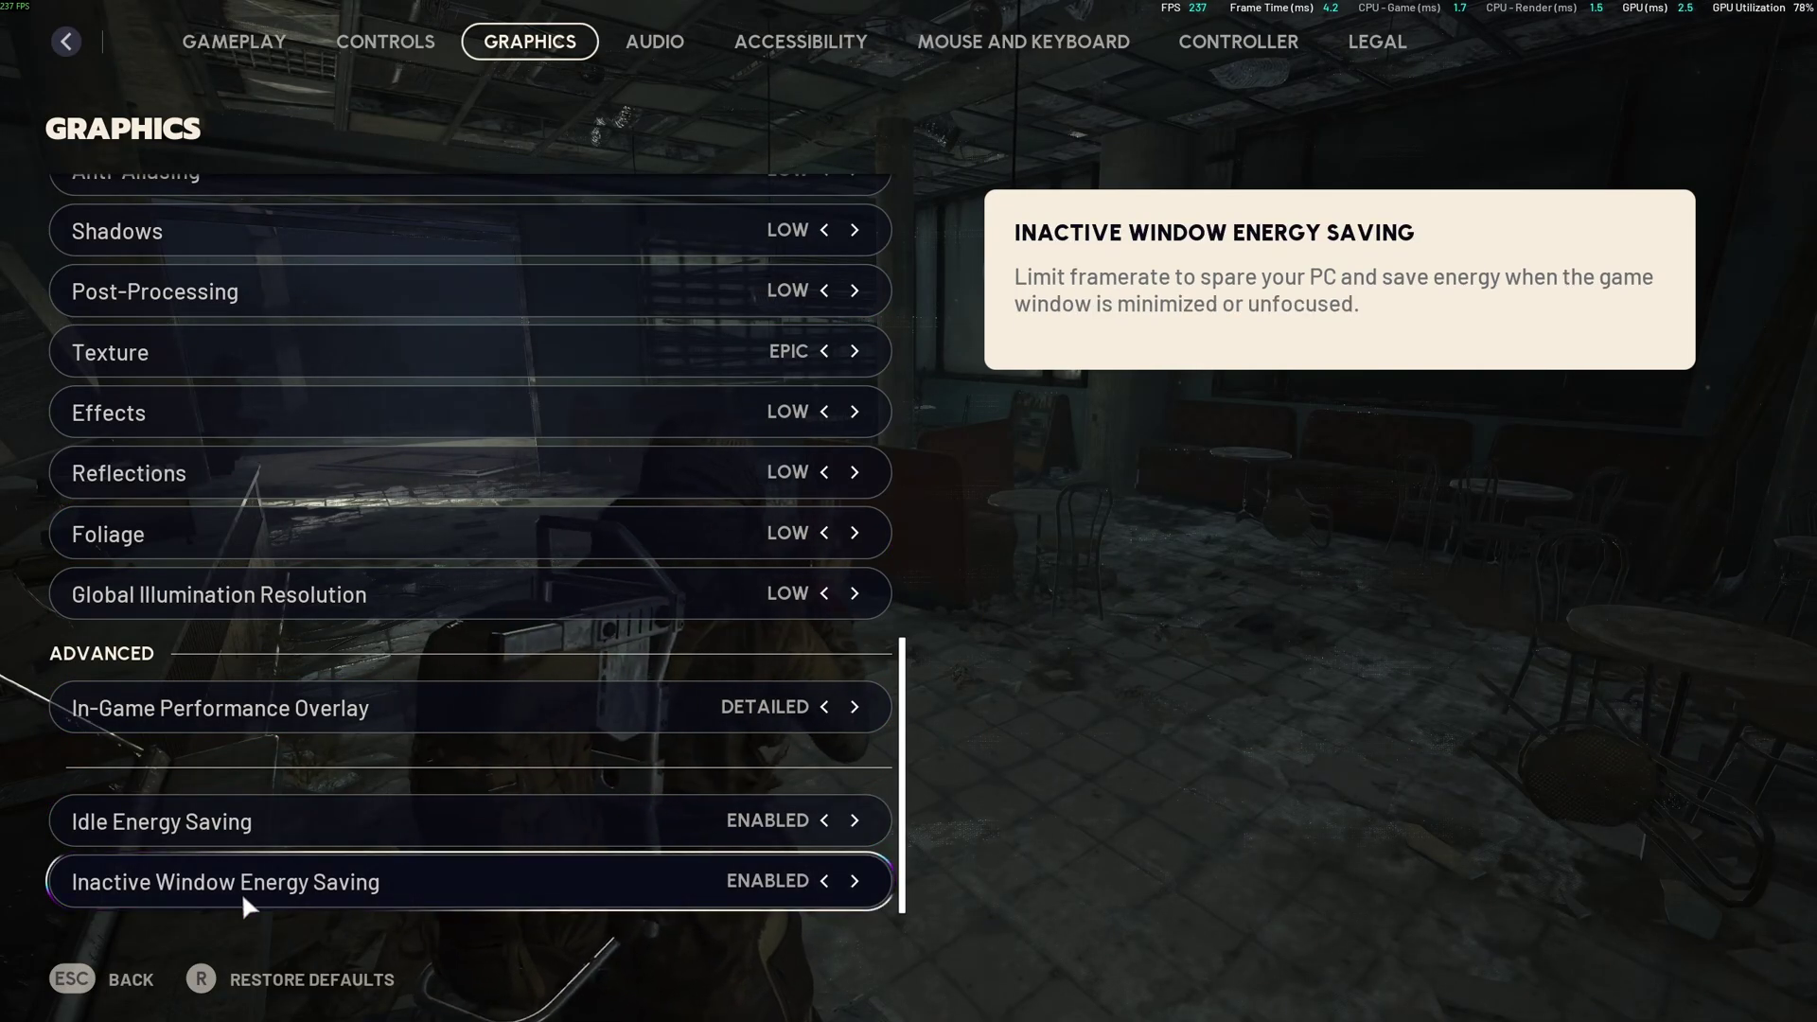
{"action": "scroll", "coordinate": [700, 700], "scroll_direction": "up", "scroll_amount": 3}
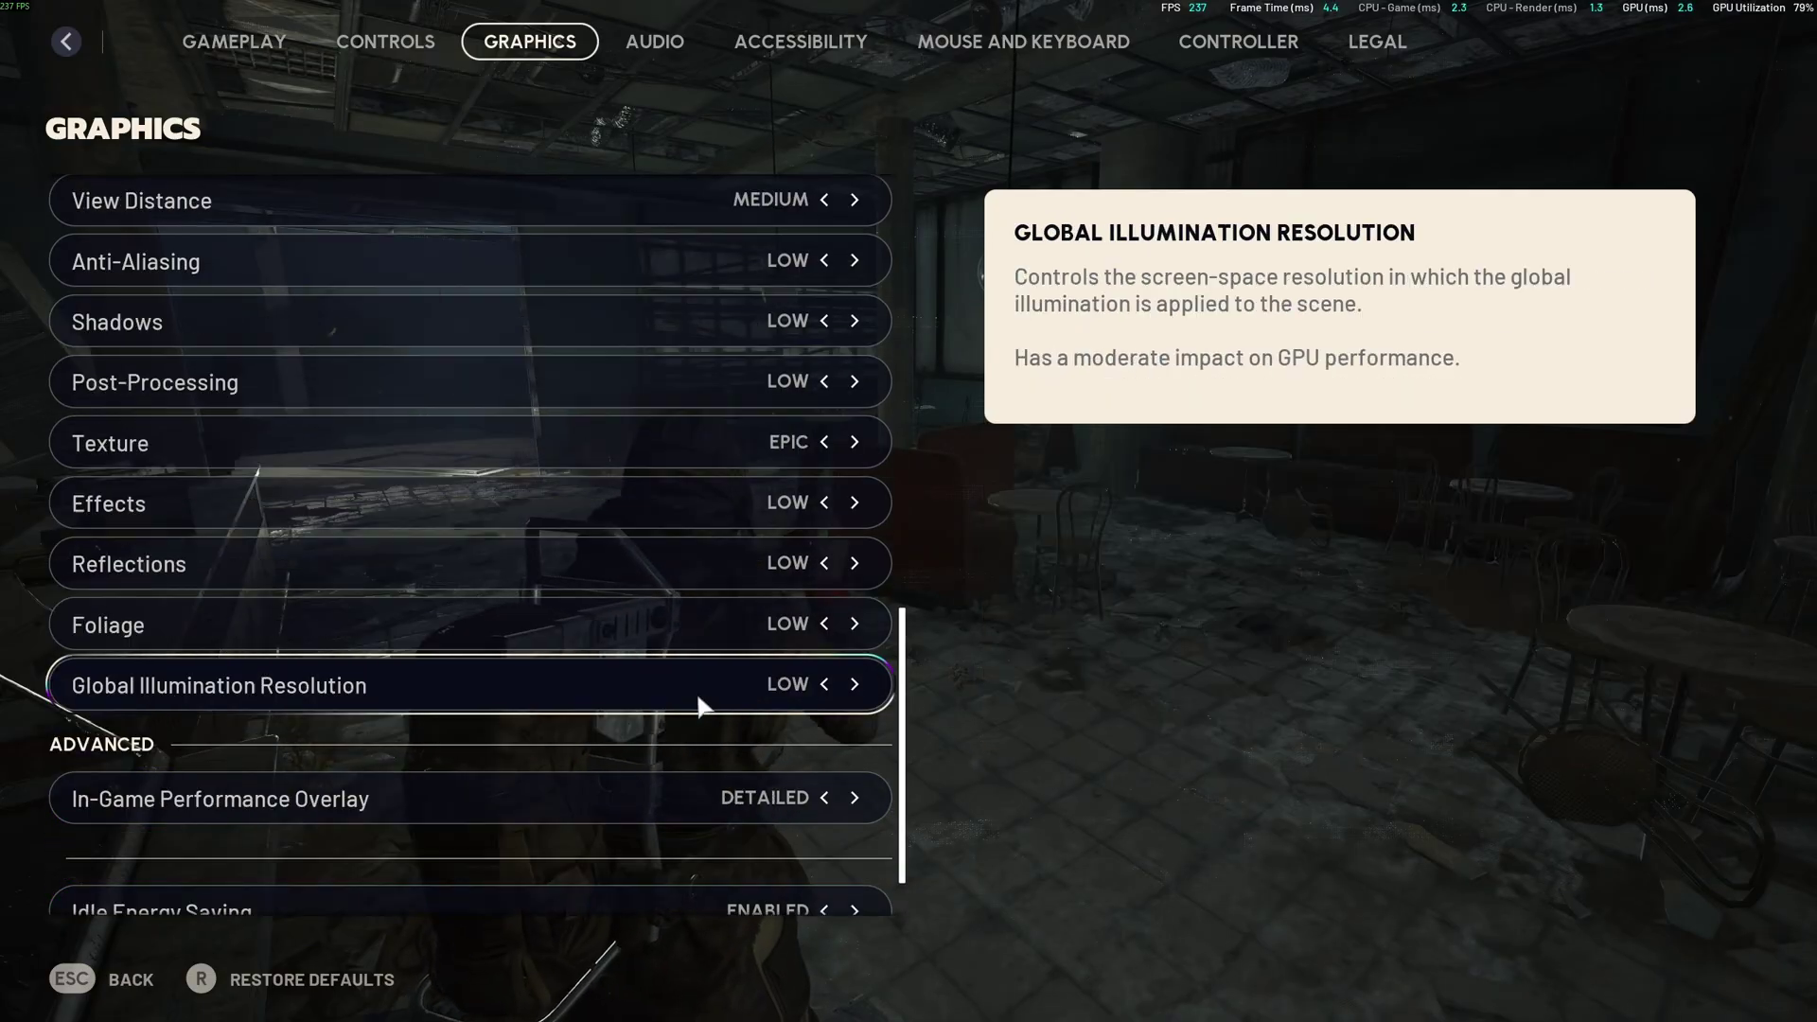
{"action": "scroll", "coordinate": [650, 647], "scroll_direction": "up", "scroll_amount": 6}
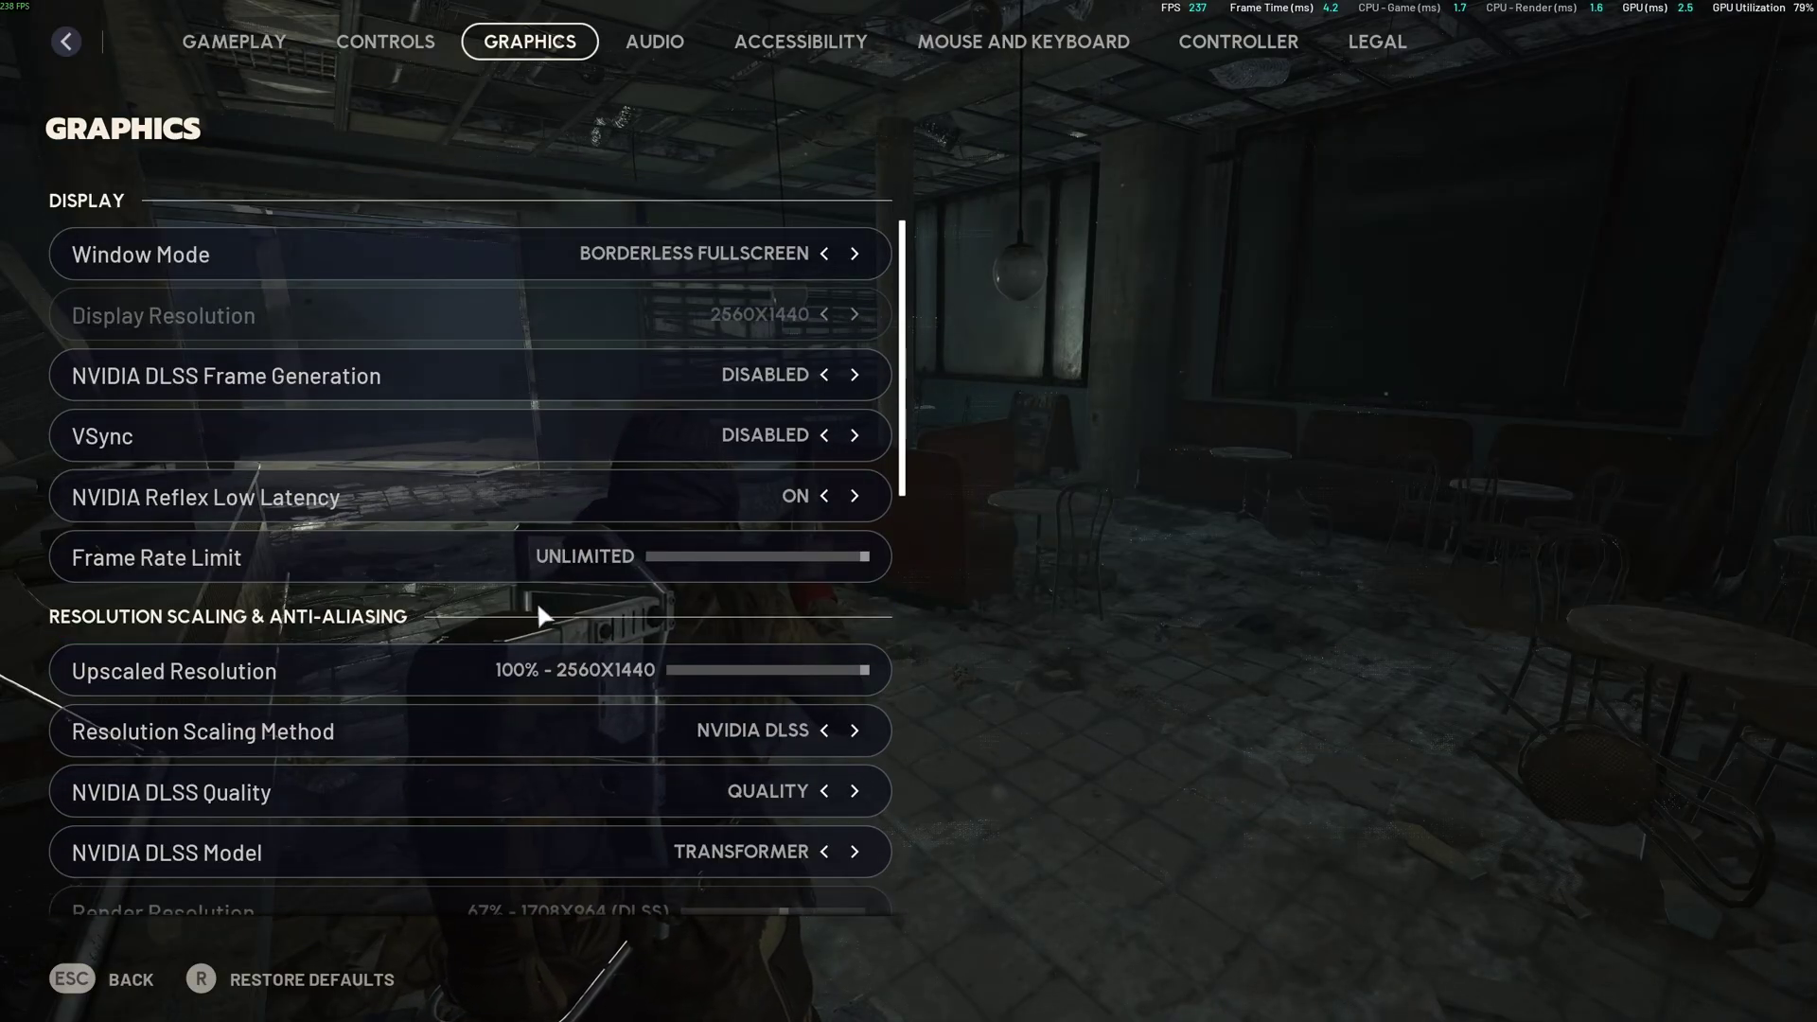